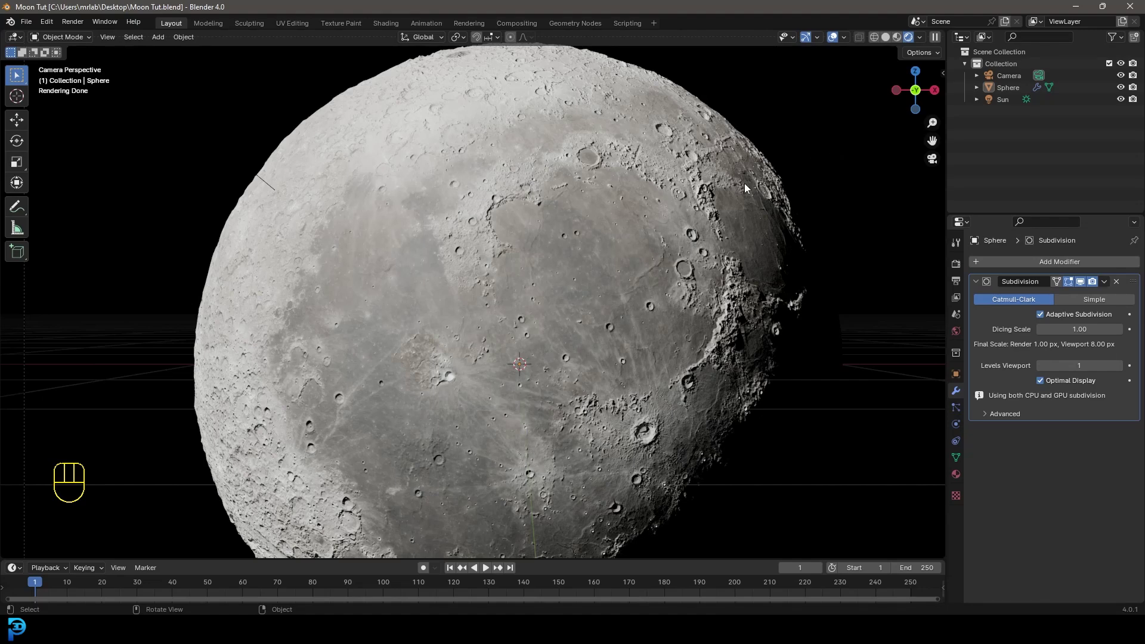
Step: Inspect the sphere in wireframe and solid shading, then glance at the CGI Moon Kit page
scroll(666, 202, down, 2)
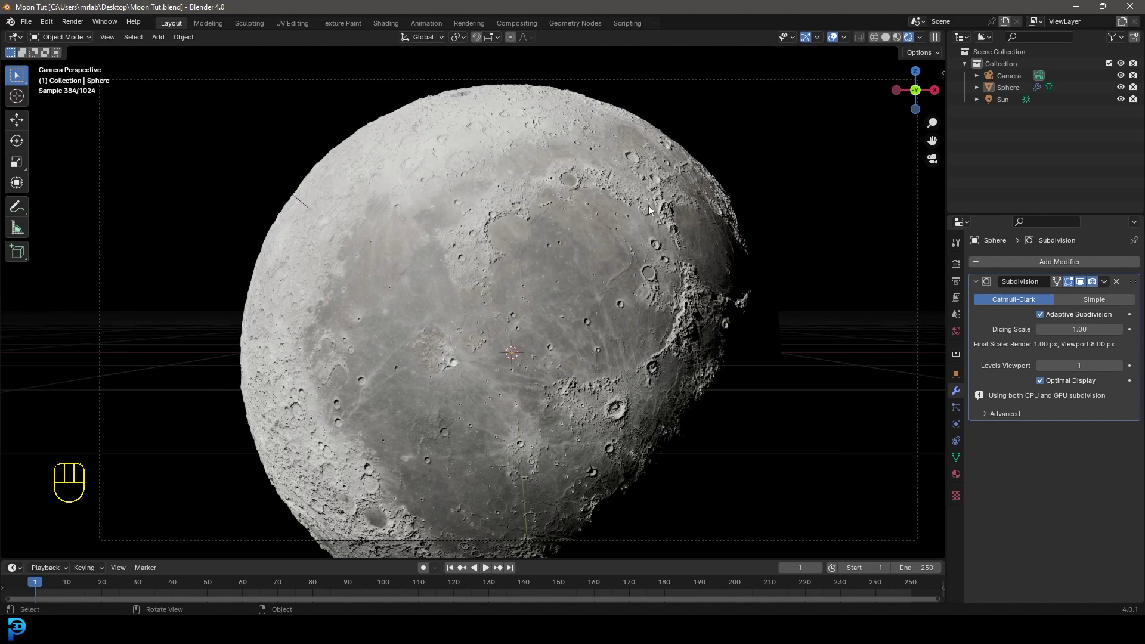
middle_drag(650, 208, 597, 234)
key(z)
click(589, 231)
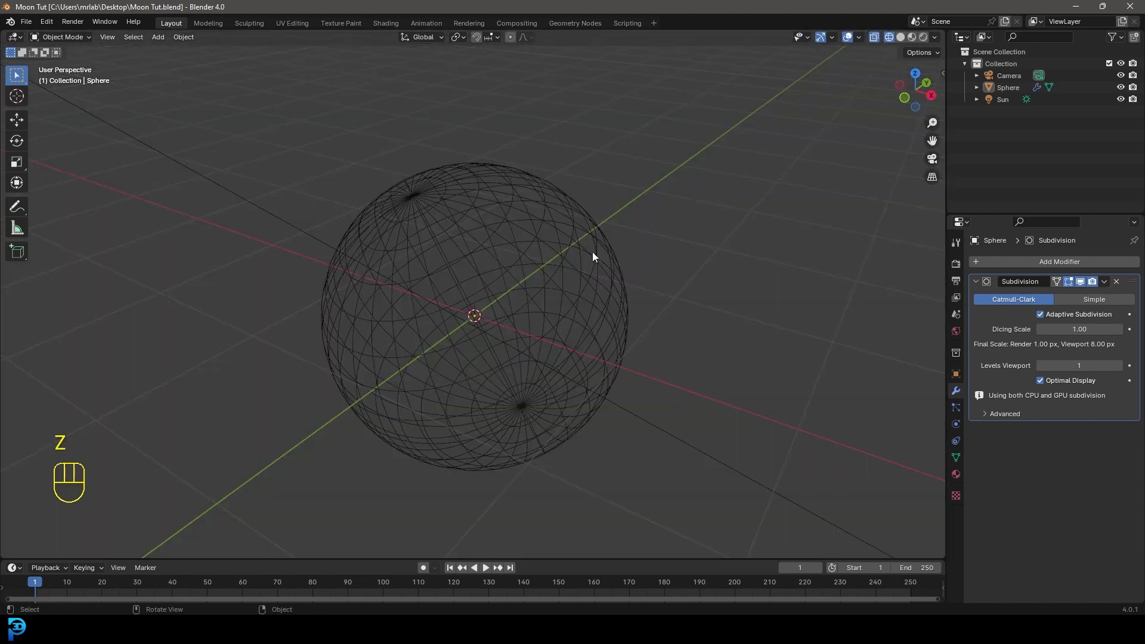
middle_drag(391, 267, 494, 263)
key(z)
click(540, 266)
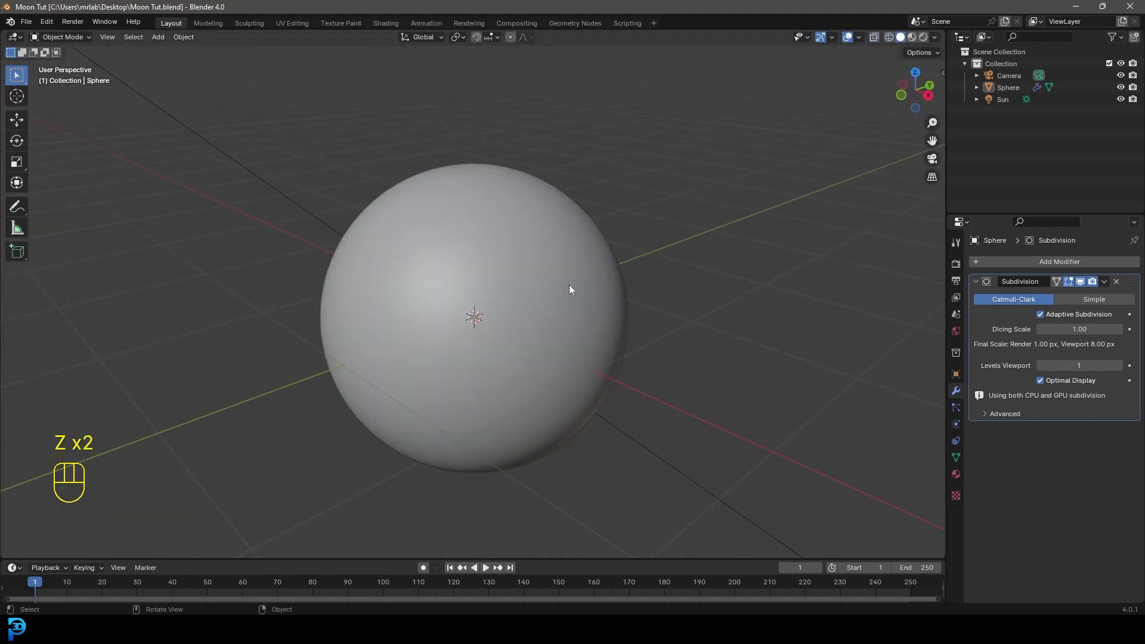
mouse_move(469, 632)
click(496, 571)
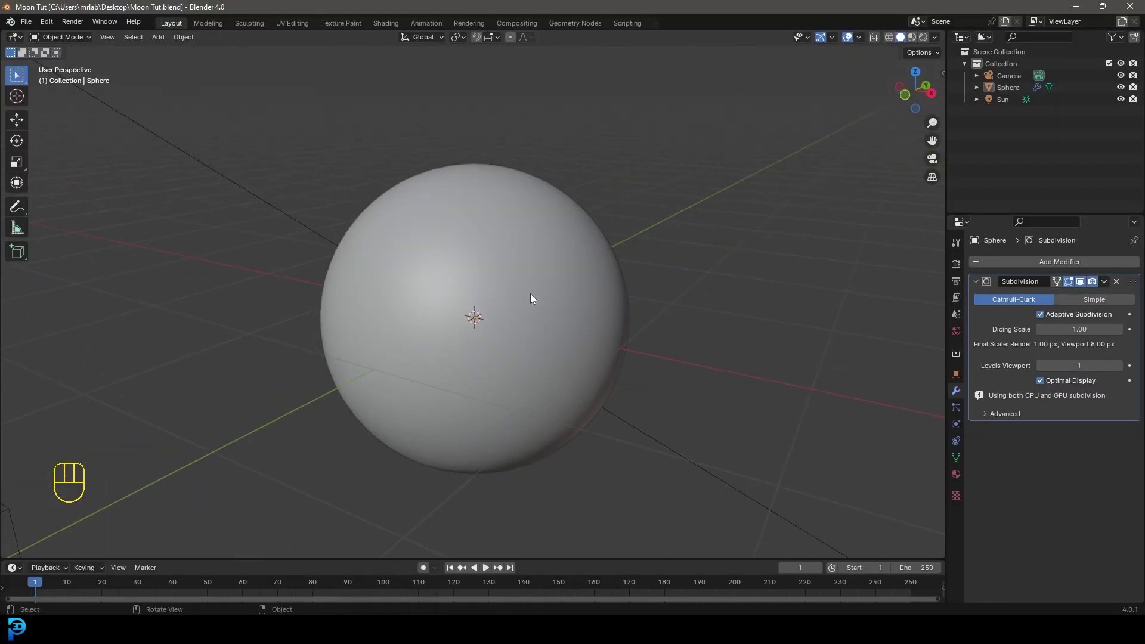
Step: Look through the scene camera with rendered shading to see the moon
key(KP_0)
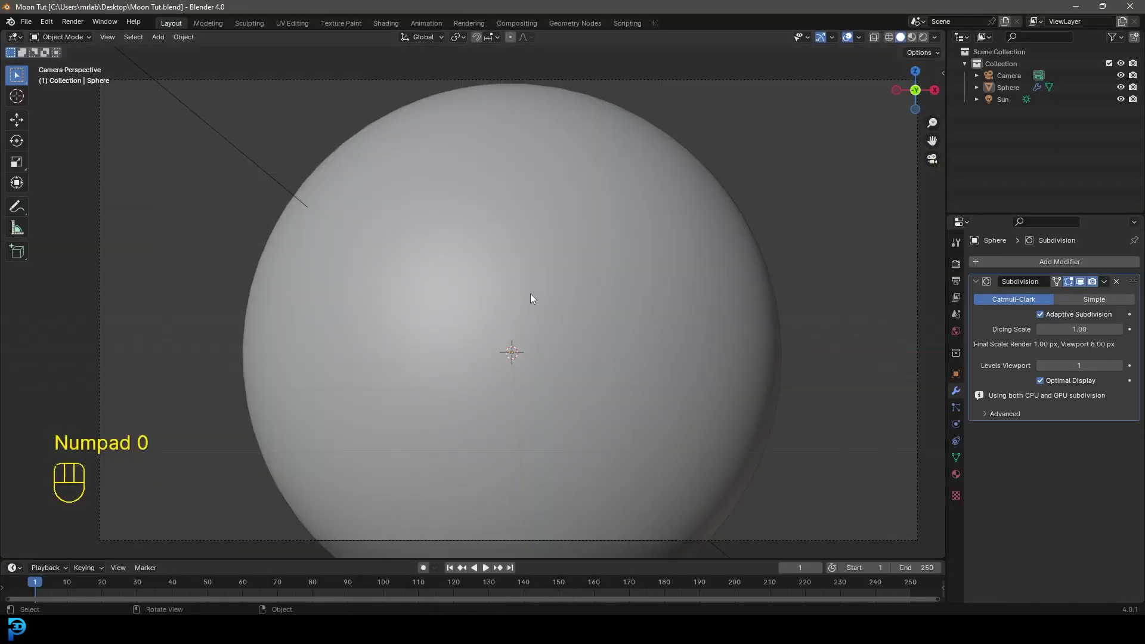
key(z)
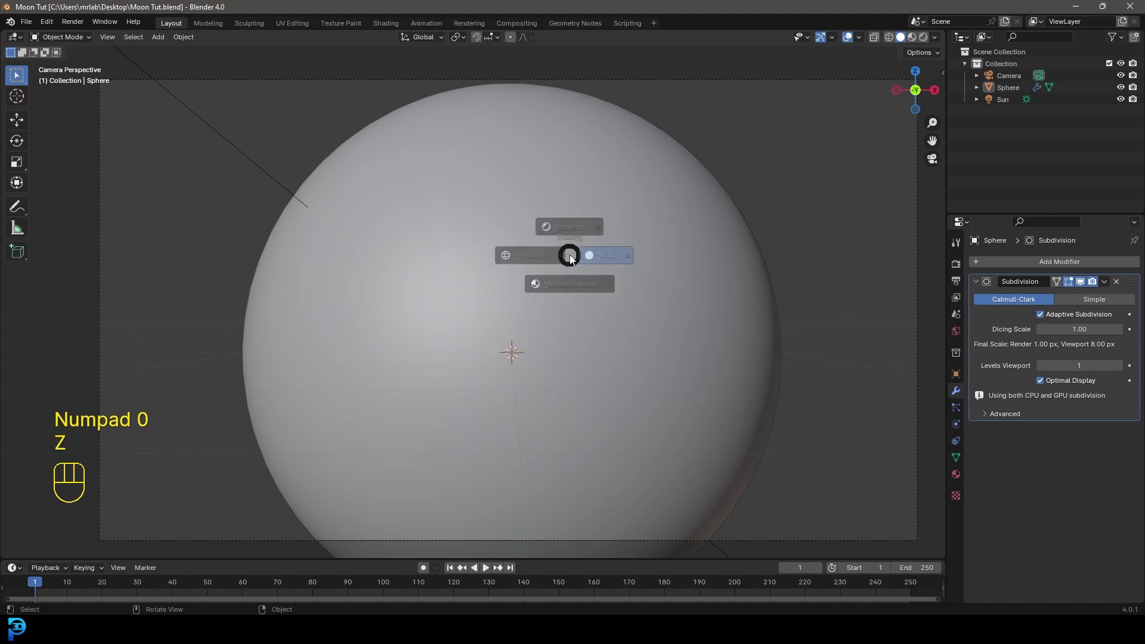
click(563, 218)
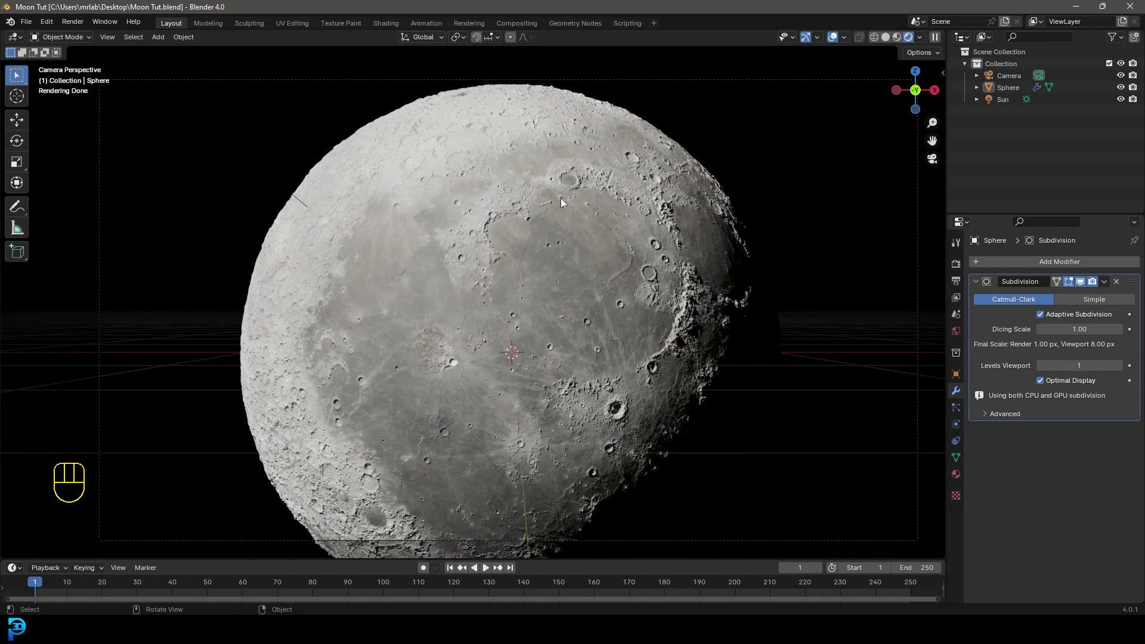
Step: Rotate the Sun lamp freely so it lights the moon from the side
click(286, 185)
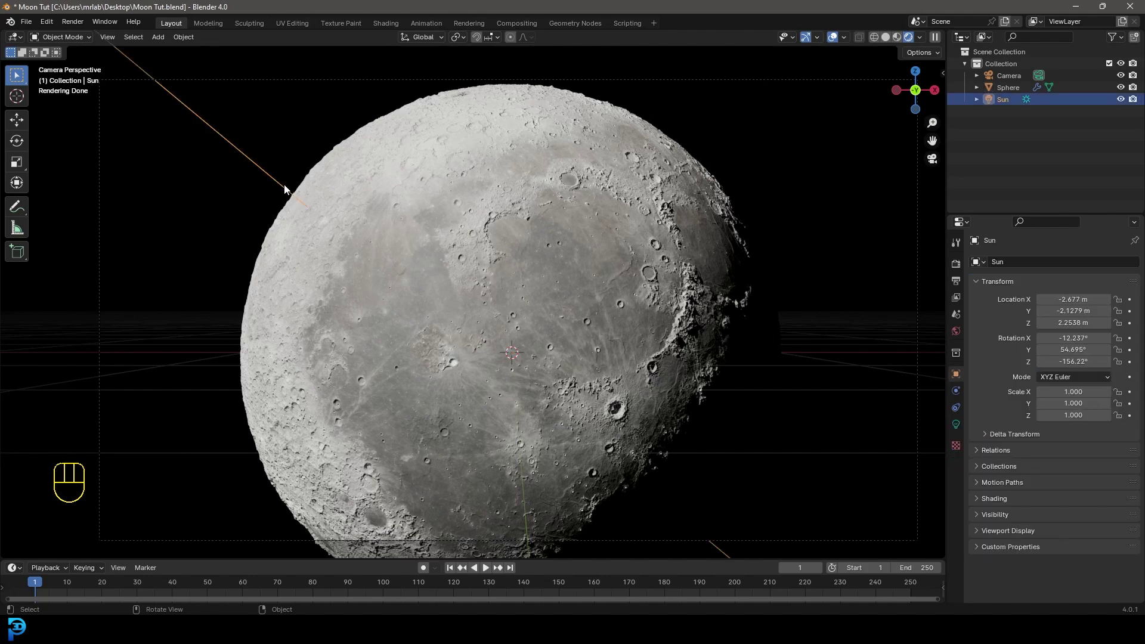
key(r)
key(r)
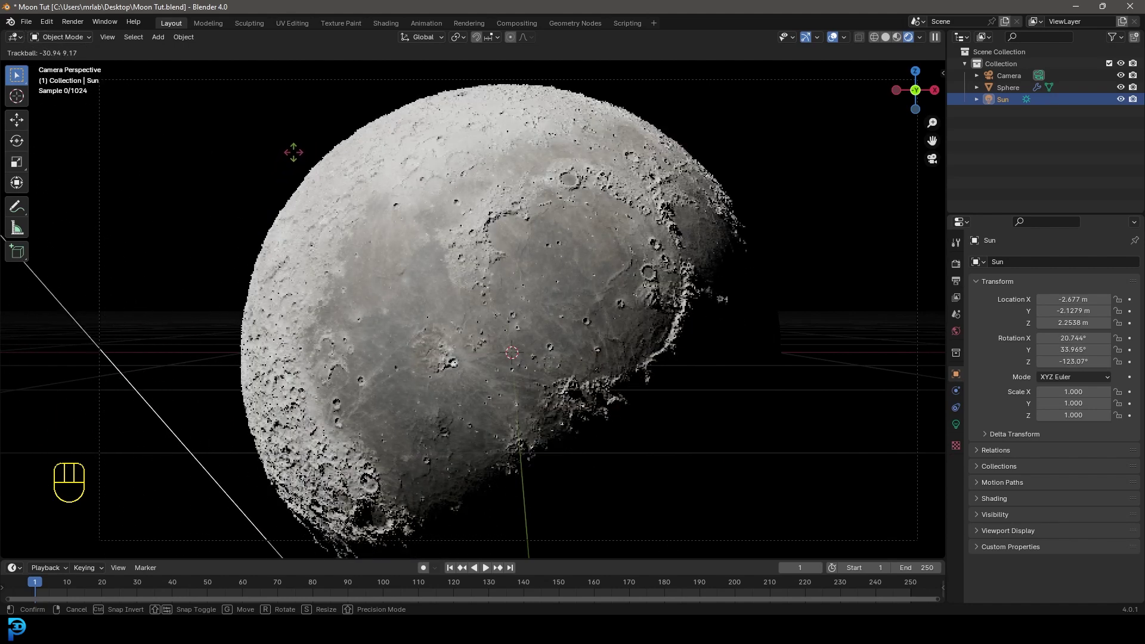
click(675, 280)
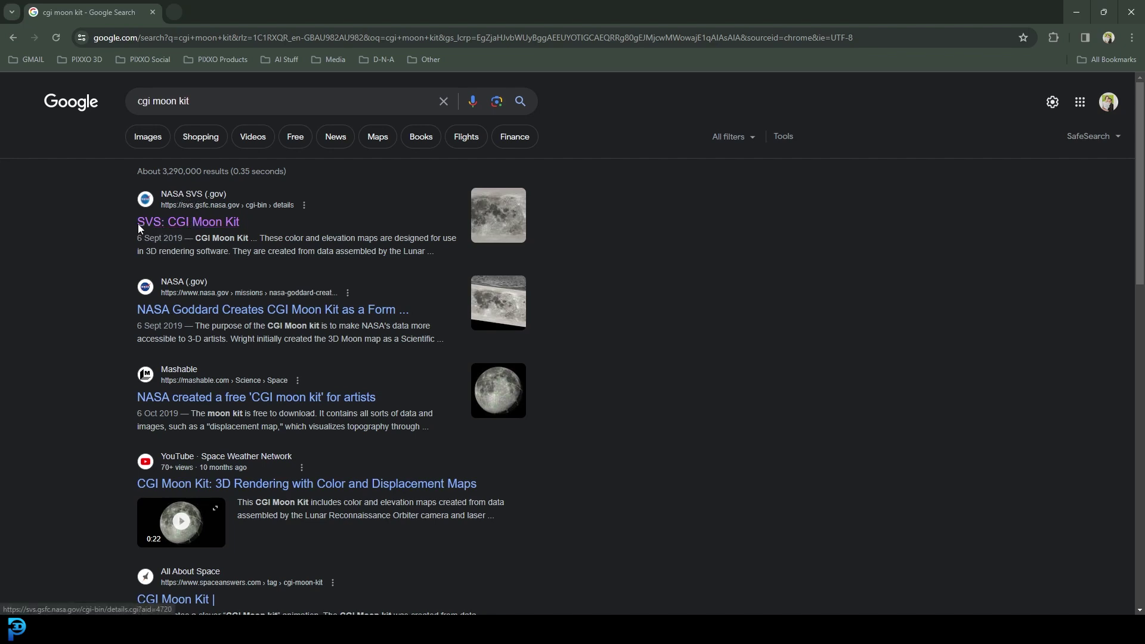
Step: Open the SVS CGI Moon Kit page and download the 4096x2048 colour TIFF (12.5 MB)
click(207, 230)
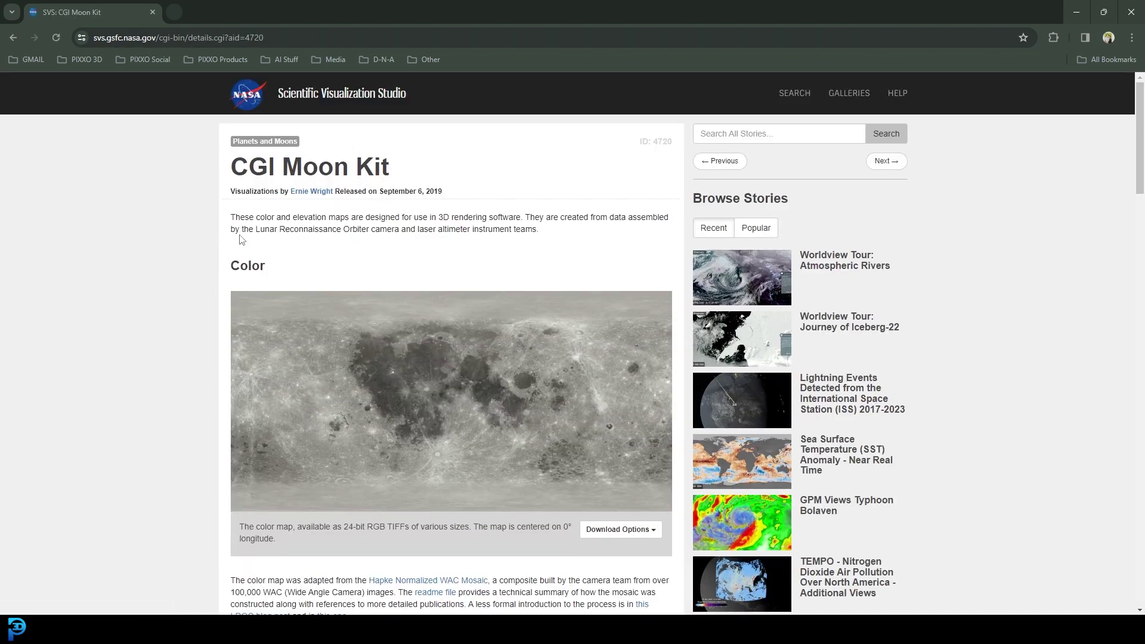
scroll(278, 297, down, 2)
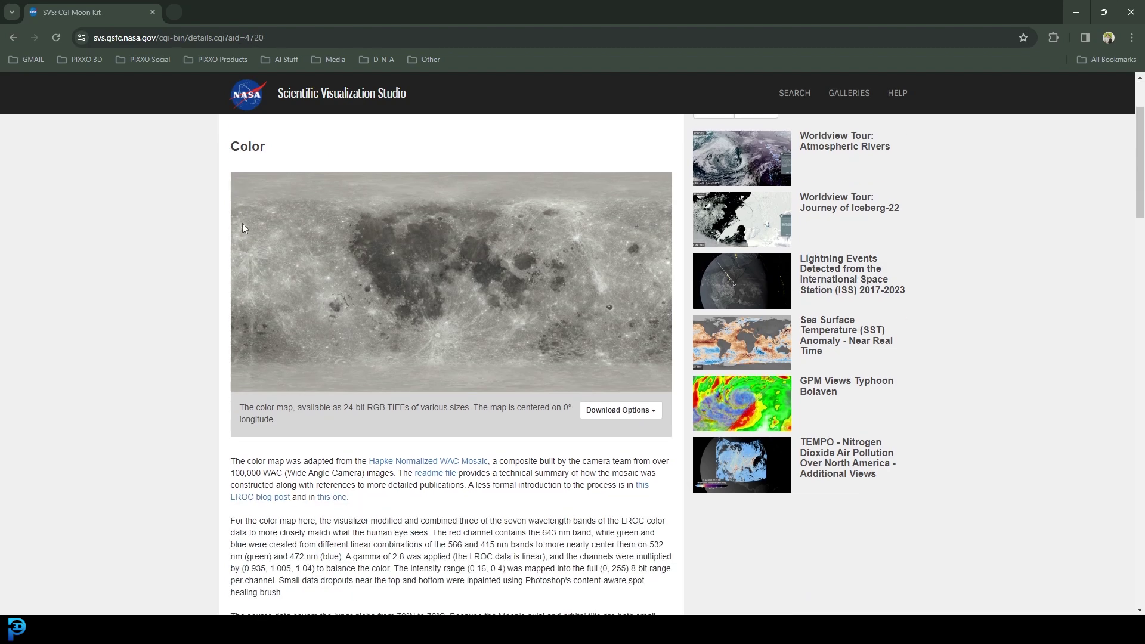
double_click(271, 152)
click(920, 579)
click(610, 416)
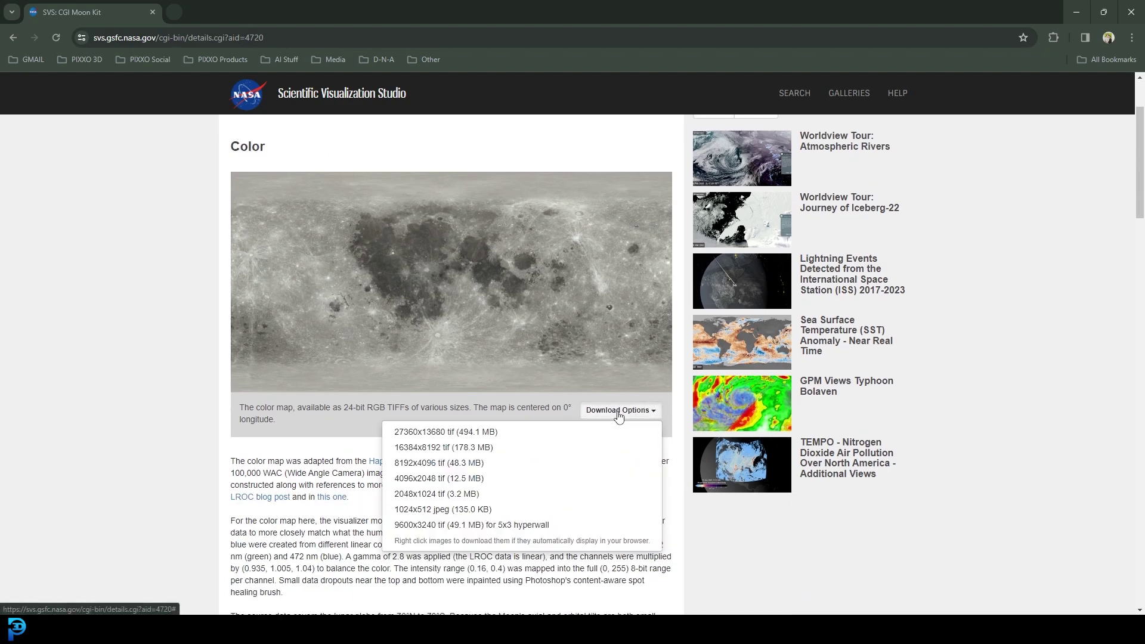
click(469, 484)
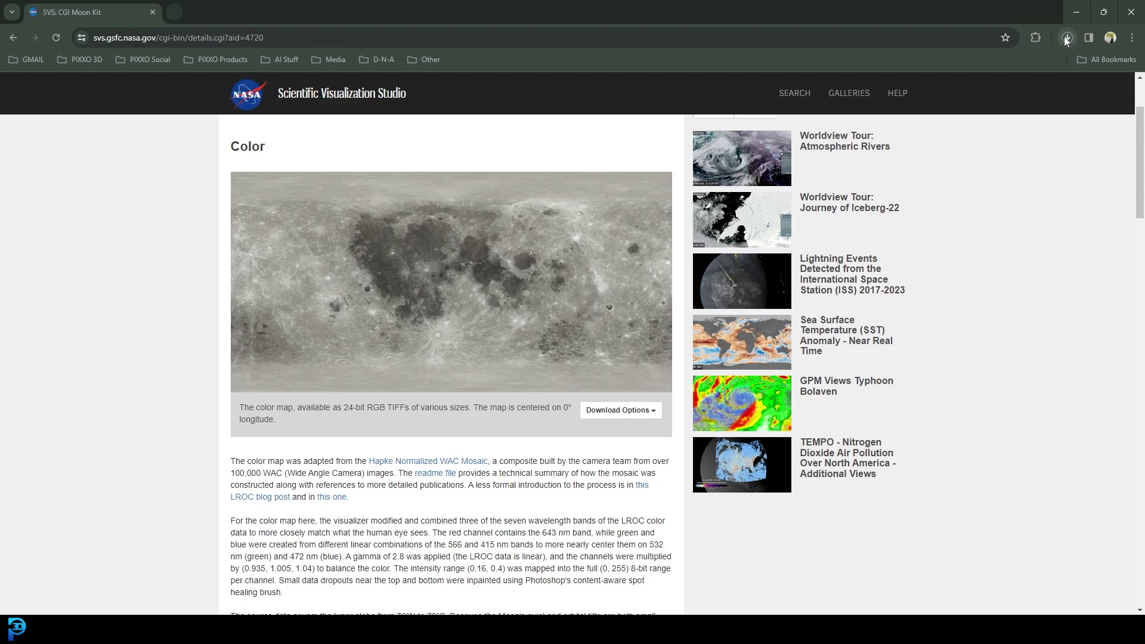
scroll(649, 241, down, 9)
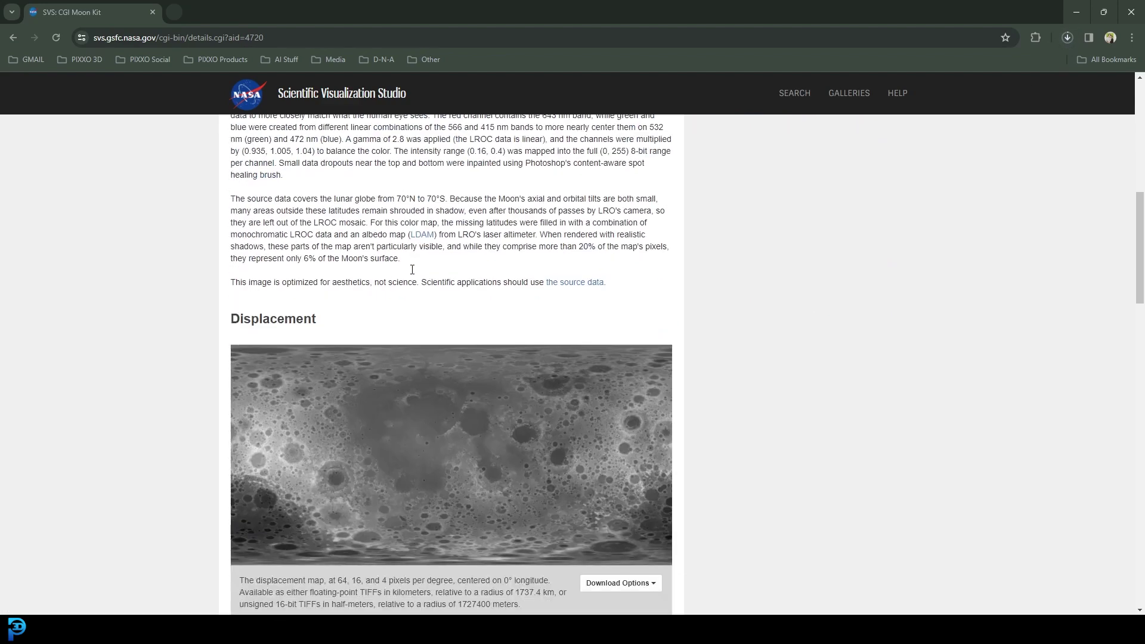
Step: From the Displacement section, download the 5760x2880 float TIFF (63.3 MB, 16 ppd)
double_click(242, 201)
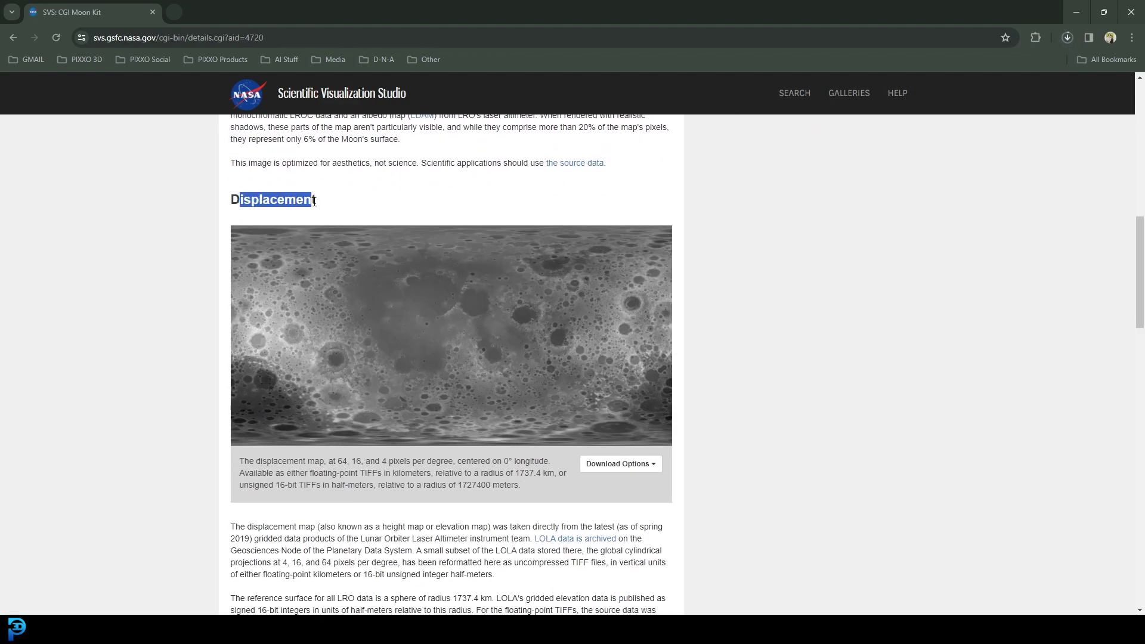
click(644, 463)
click(643, 463)
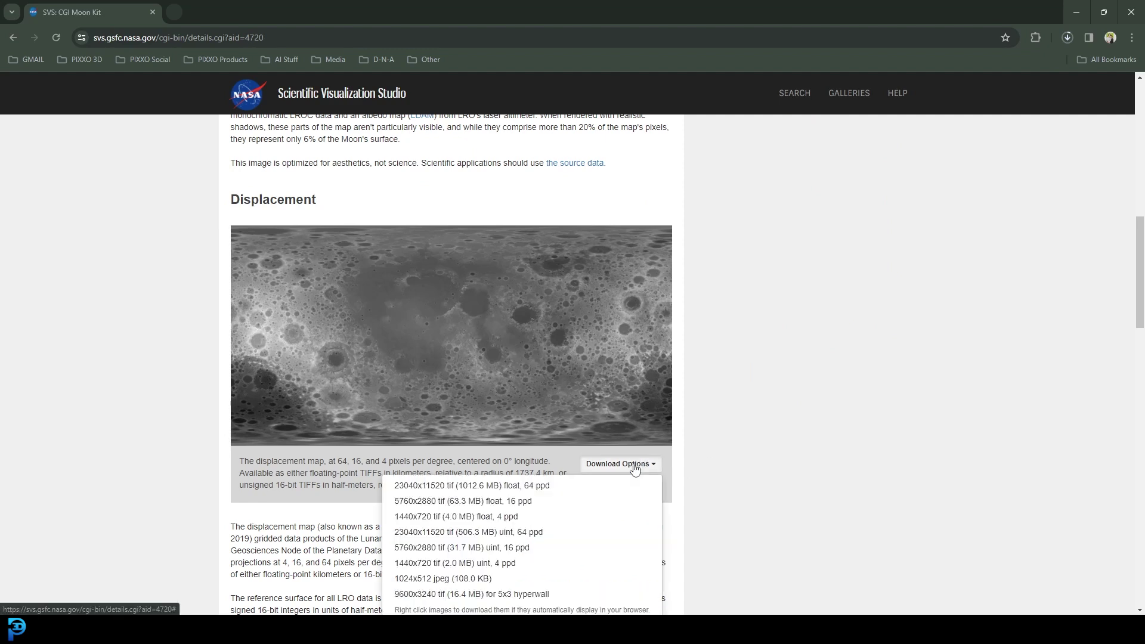
scroll(561, 511, down, 1)
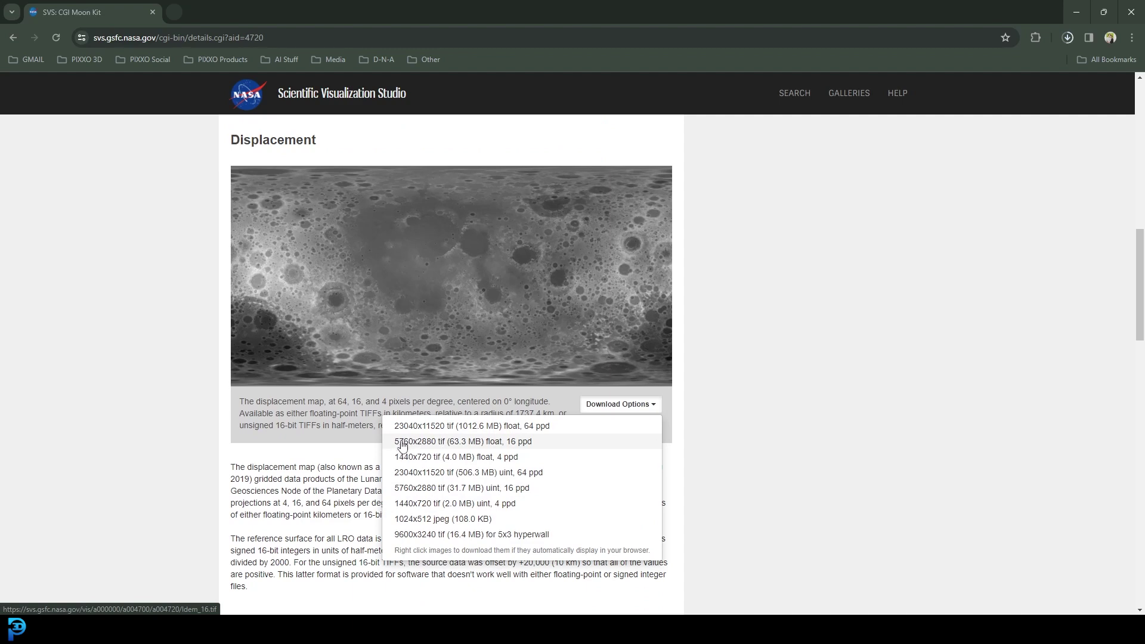
click(514, 444)
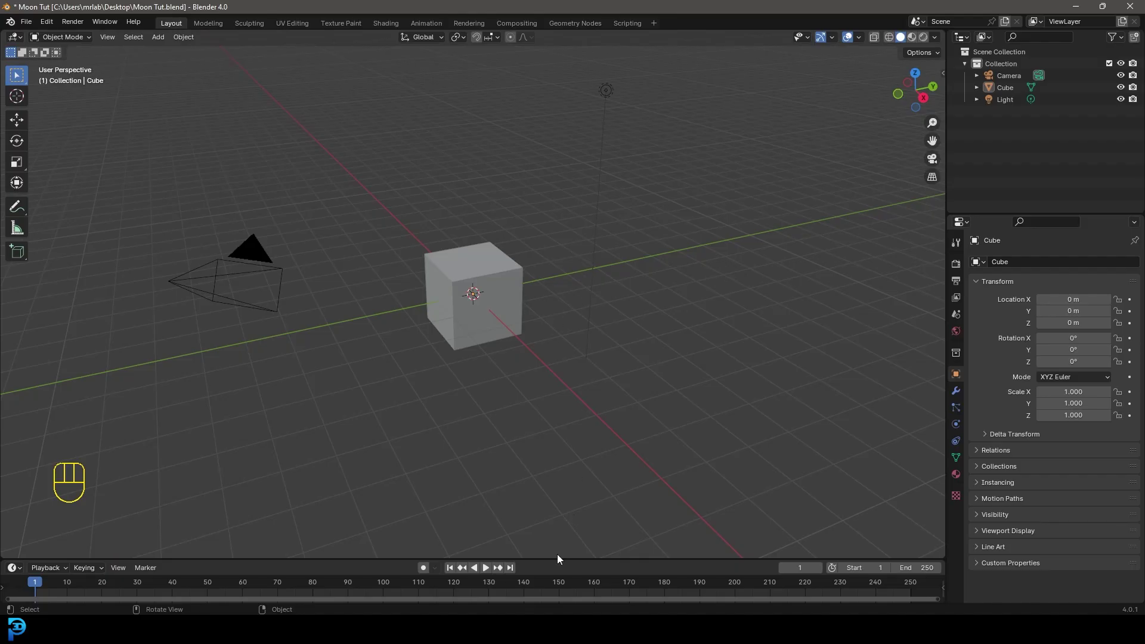
Step: Check that ldem_16 and lroc_color_poles_4k are in Downloads, then return to Blender
click(505, 570)
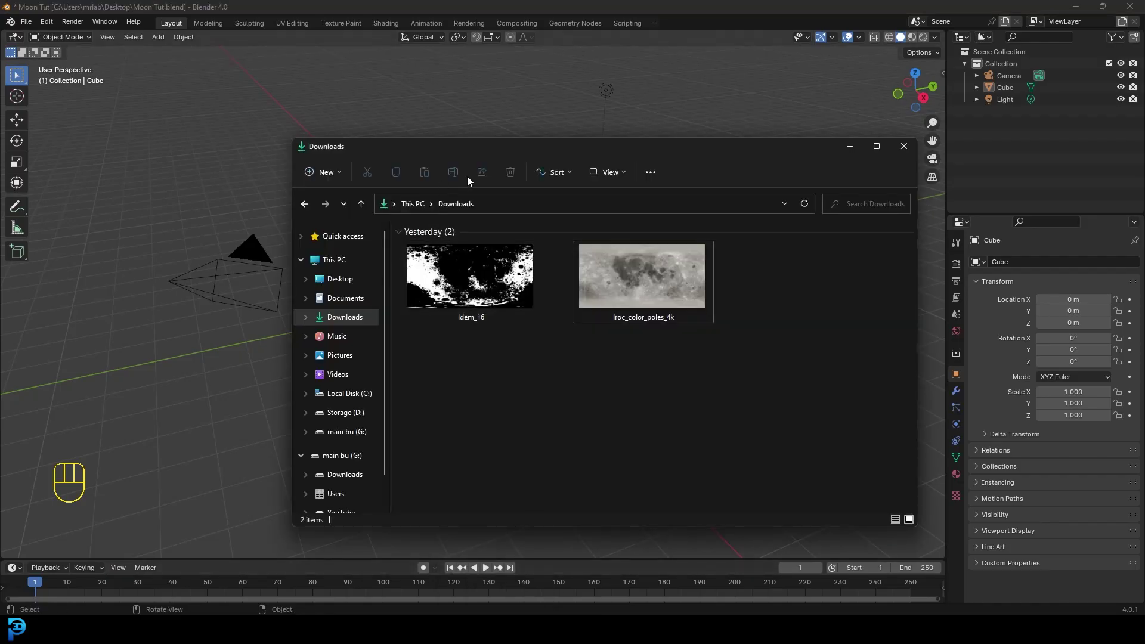
drag(504, 141, 404, 126)
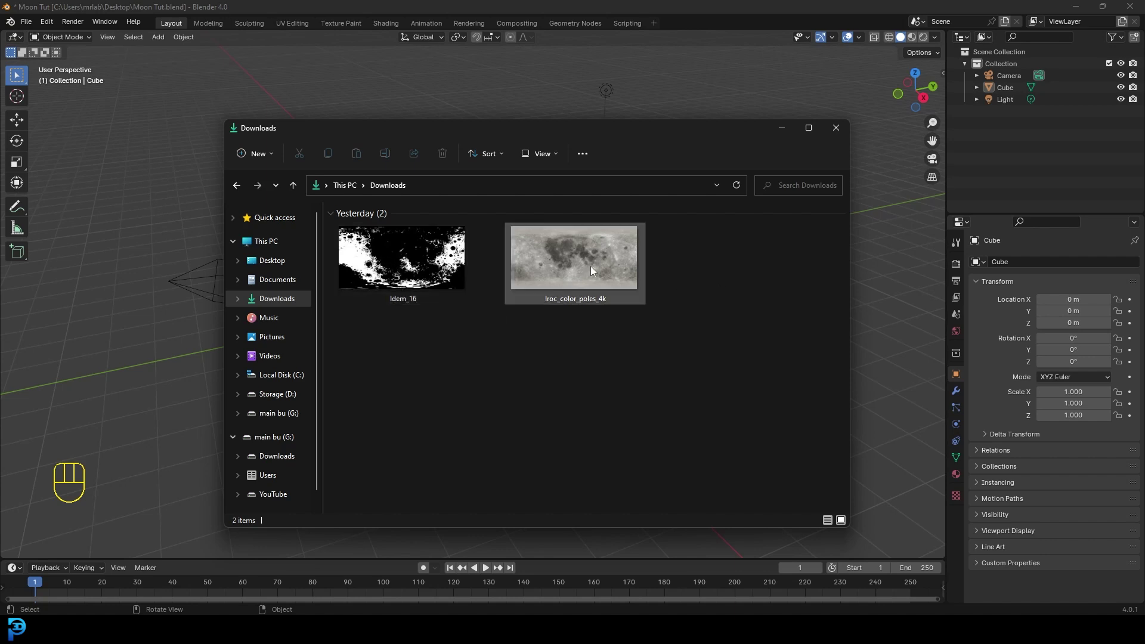
click(646, 75)
Step: Delete the default cube, leaving the light in place
drag(762, 392, 324, 64)
click(472, 302)
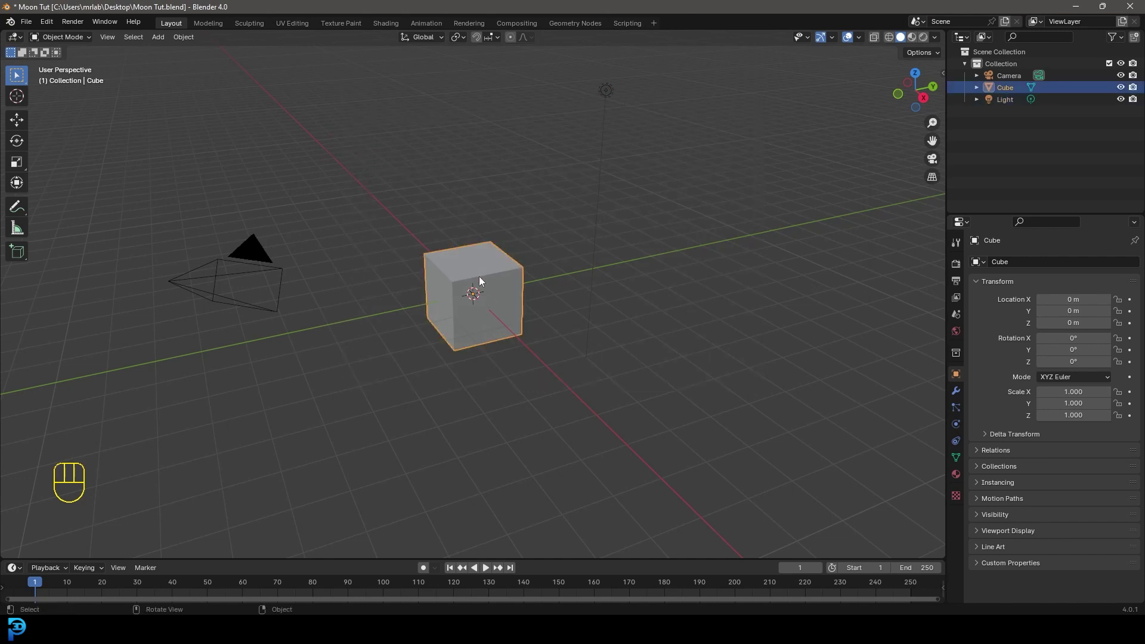
key(Delete)
Step: Add a UV sphere at the origin with Shift+A
middle_drag(482, 276, 514, 271)
key(shift+a)
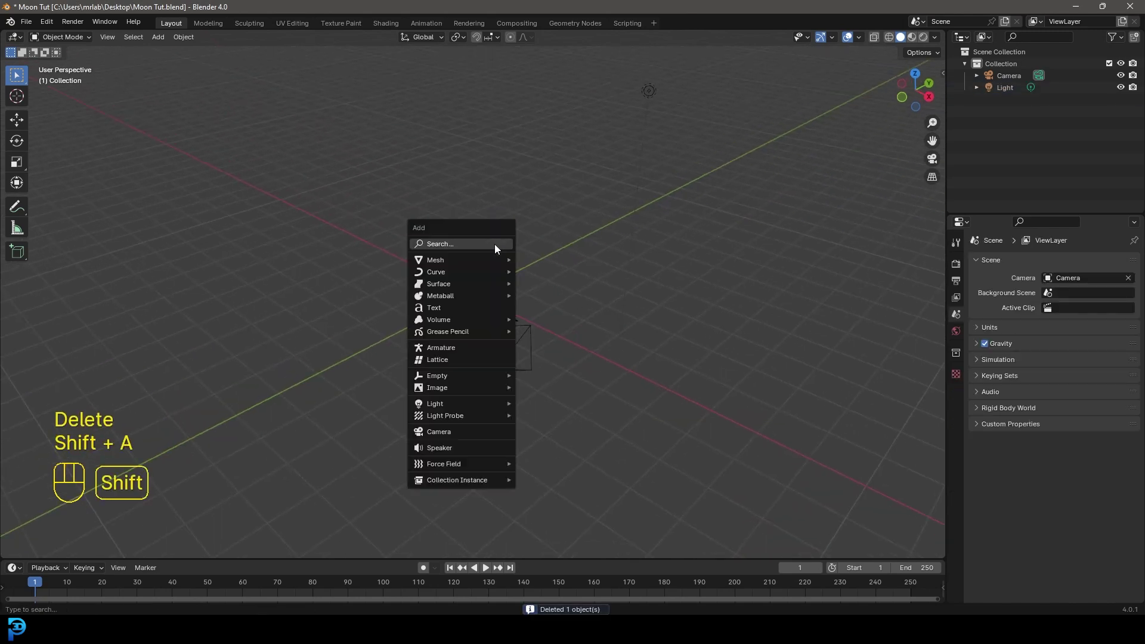
mouse_move(489, 260)
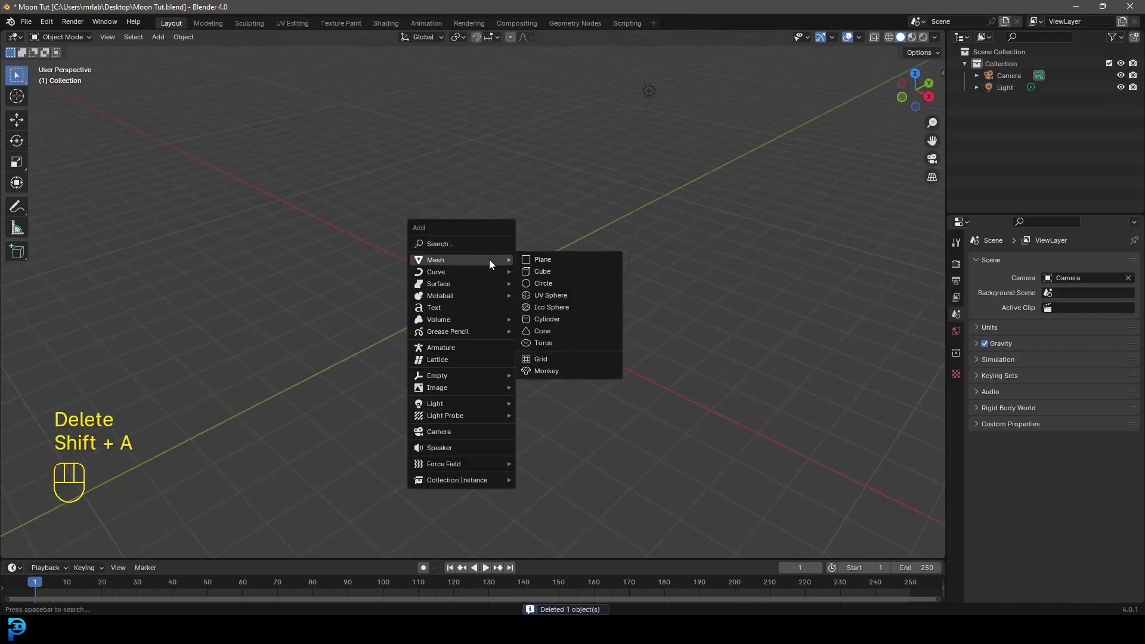
click(571, 295)
middle_drag(571, 295, 571, 334)
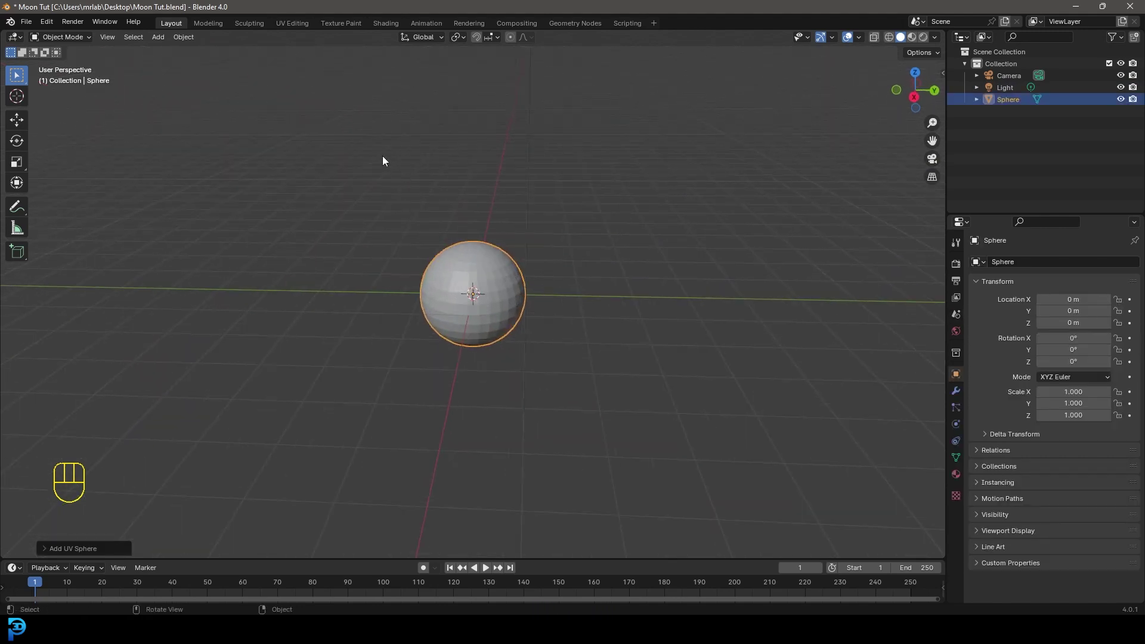
Step: Inspect the sphere's UV layout with all vertices selected, then return to Layout
click(296, 24)
scroll(741, 298, up, 6)
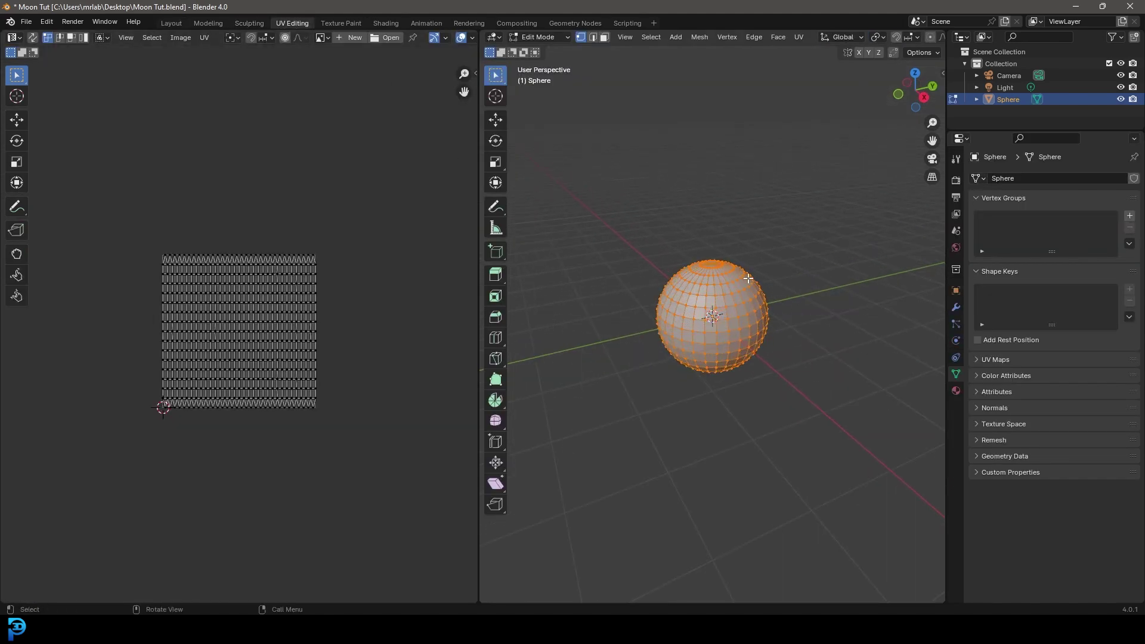
scroll(131, 294, up, 4)
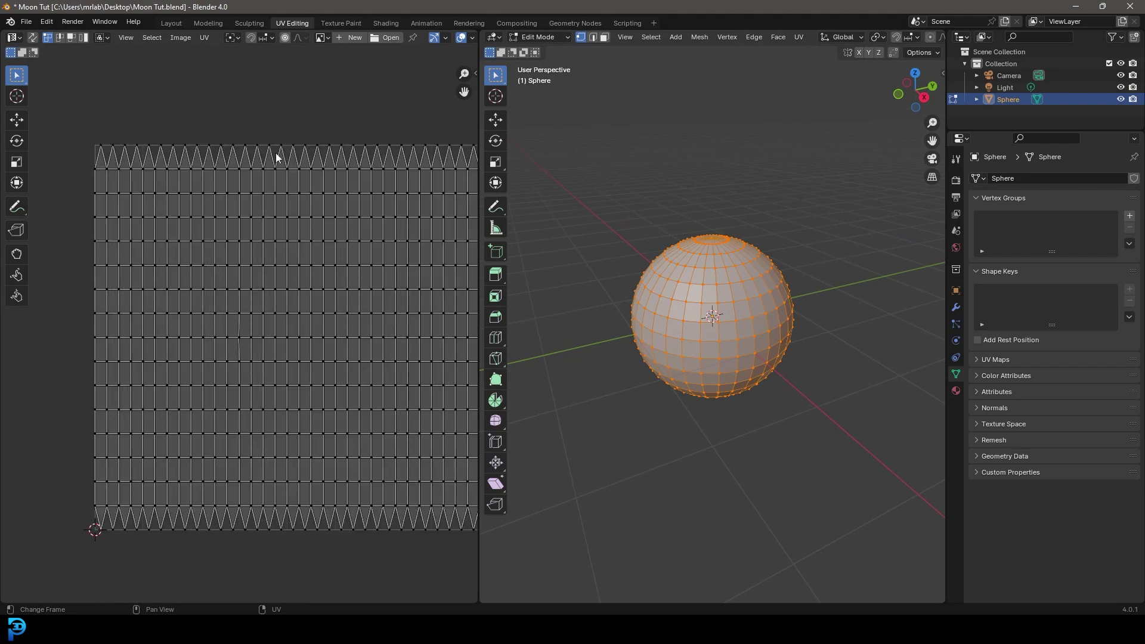
scroll(363, 332, down, 3)
drag(120, 193, 447, 455)
scroll(784, 287, up, 3)
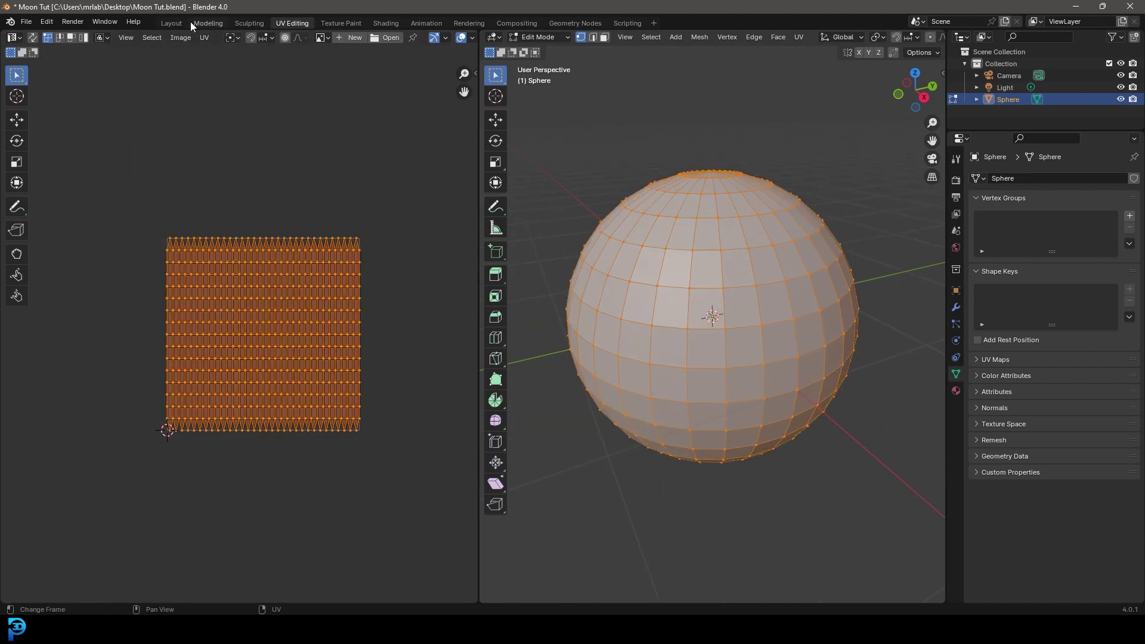
click(171, 24)
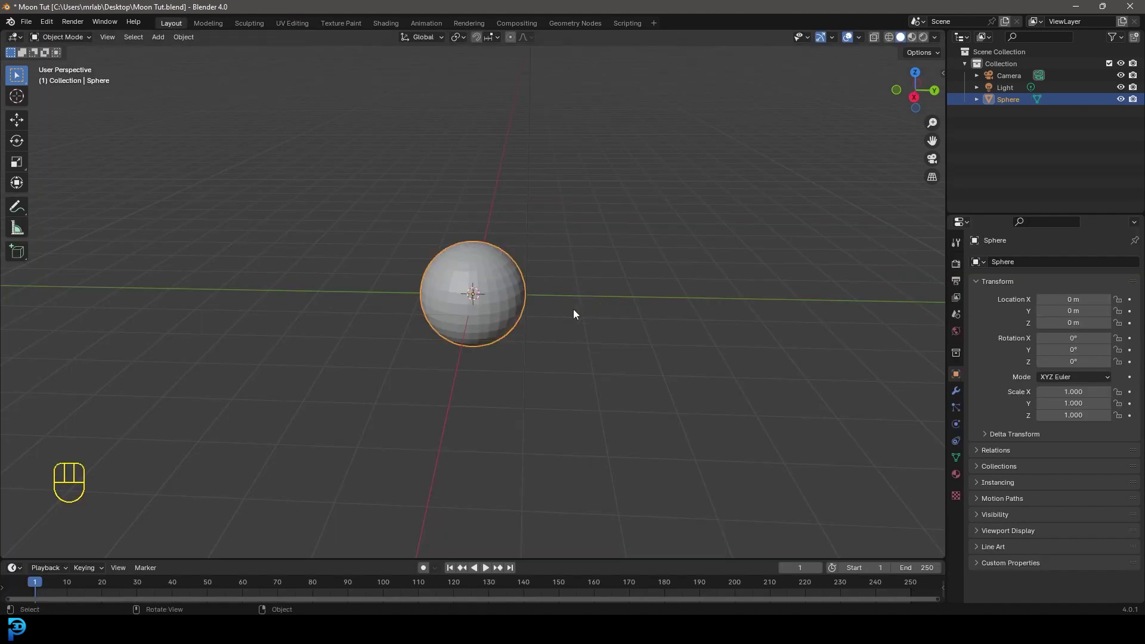
Step: Switch the render engine to Cycles using GPU Compute
scroll(533, 292, down, 2)
scroll(503, 291, up, 2)
click(956, 263)
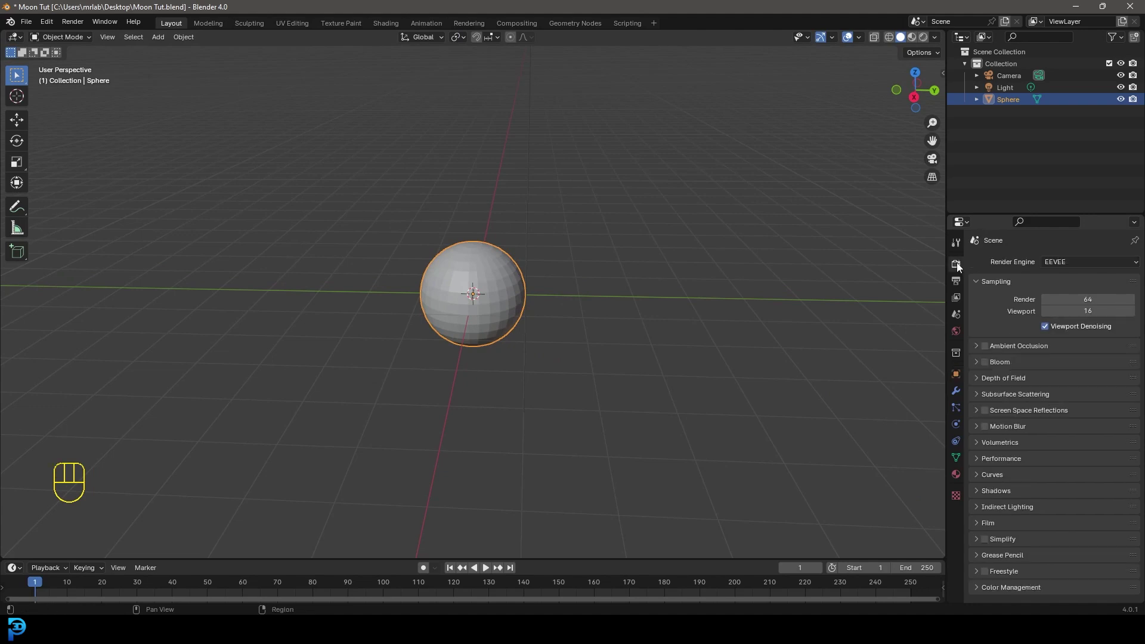
click(1049, 262)
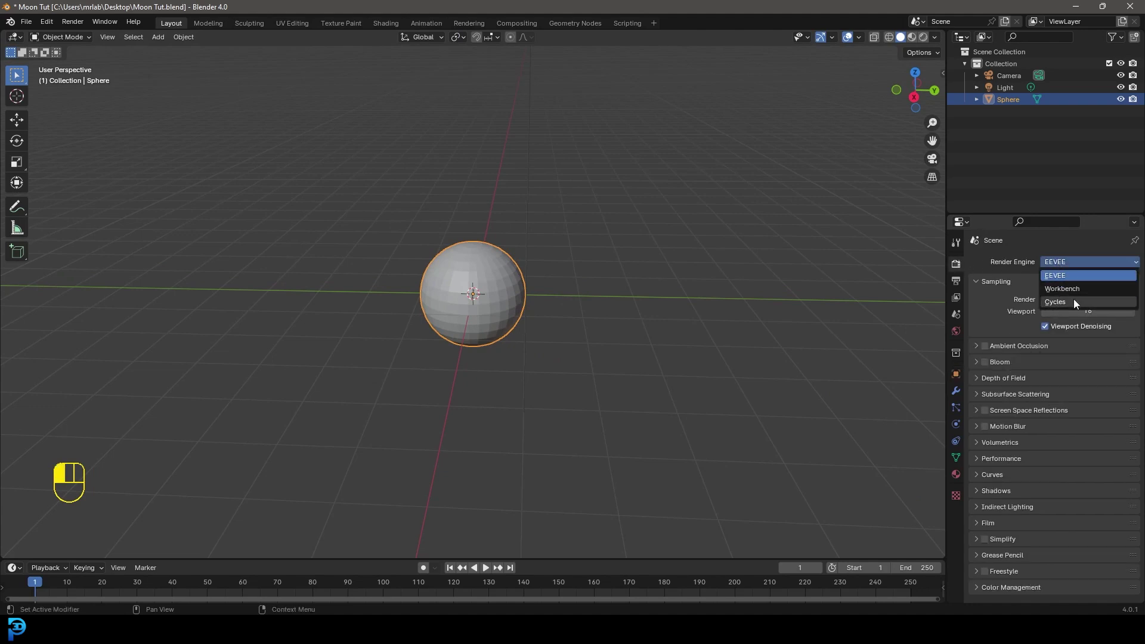
click(1077, 298)
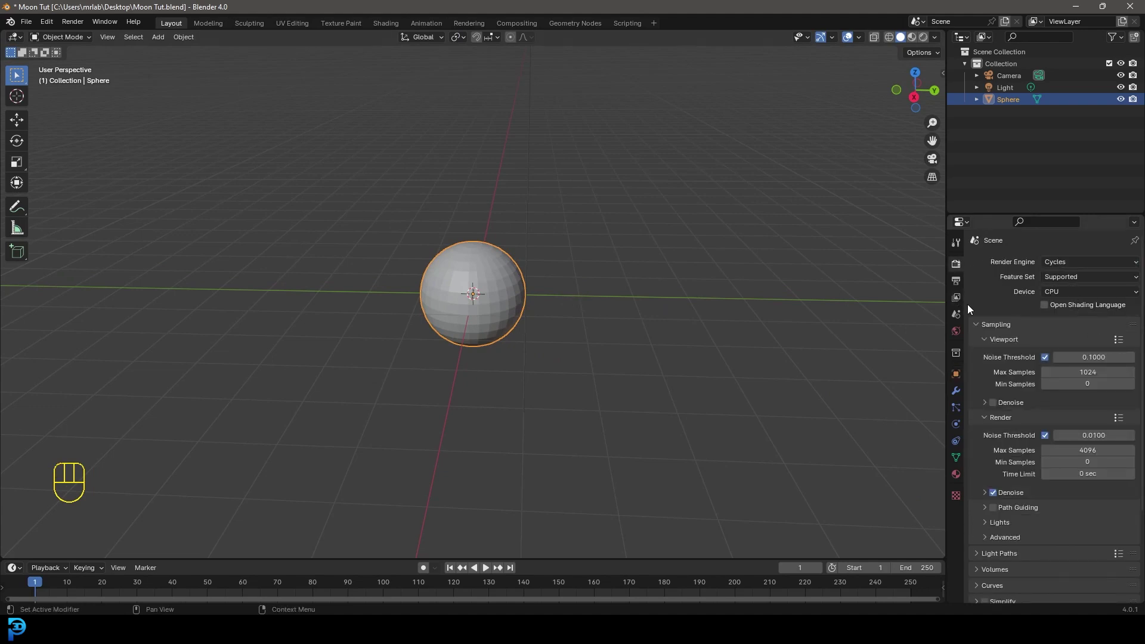
click(1054, 291)
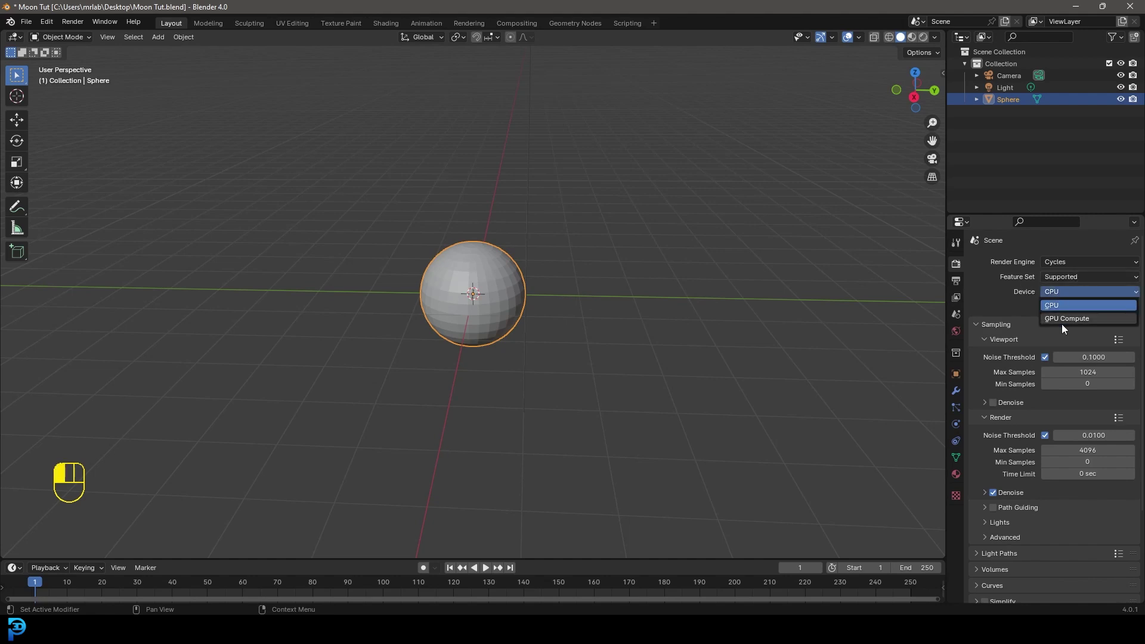
click(1062, 319)
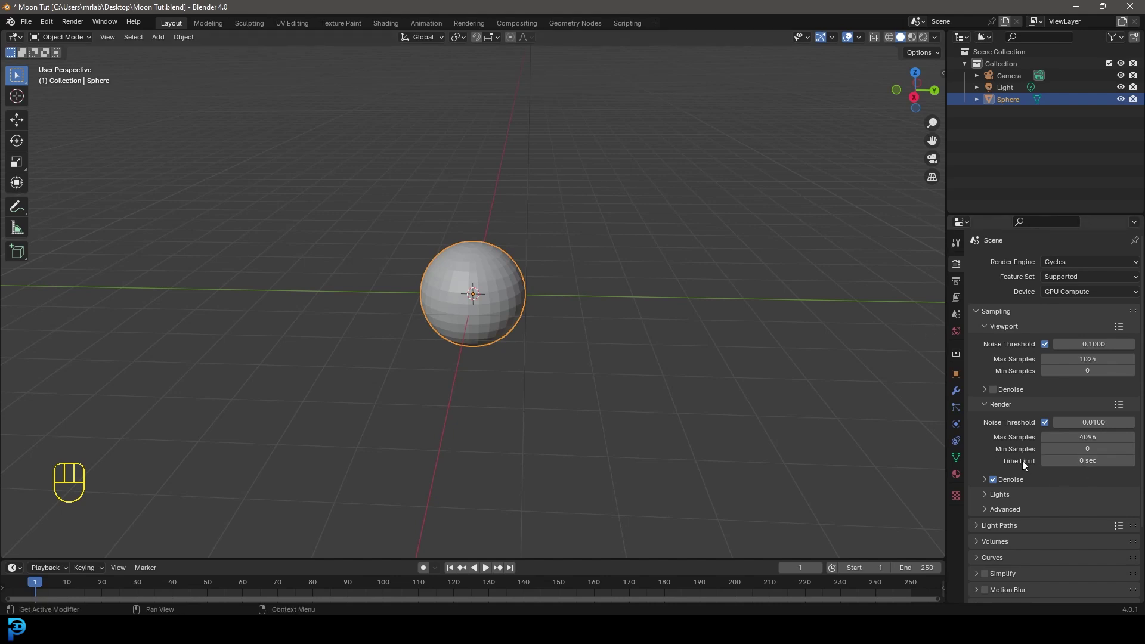
Step: Enter a new value for the final render max samples
click(1080, 436)
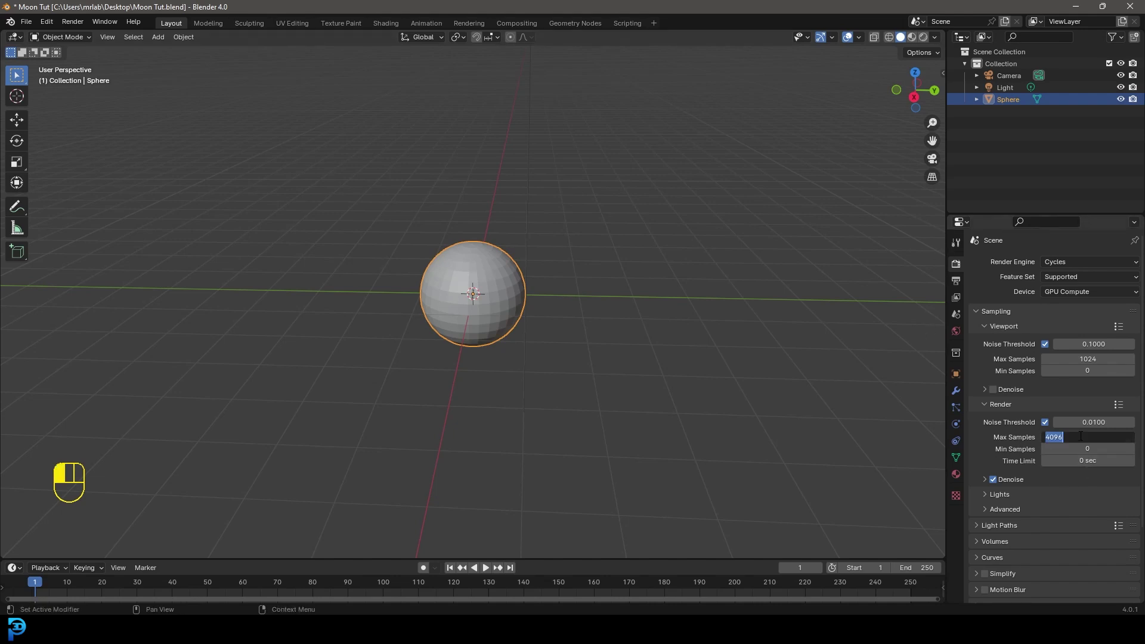
text(256)
key(Return)
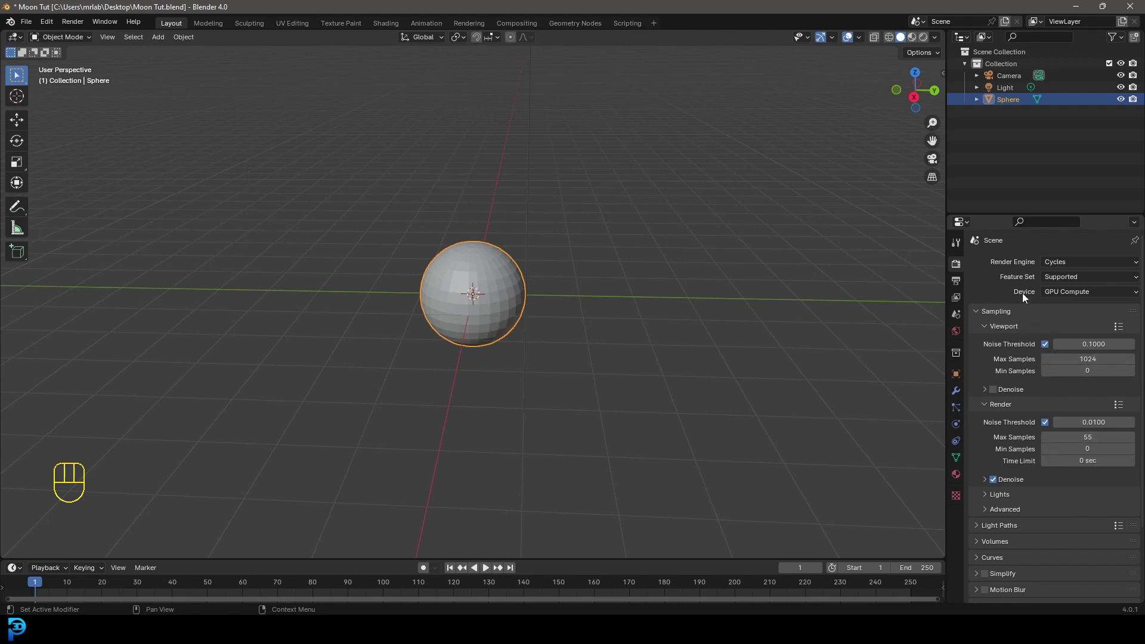
Step: Set the Cycles feature set to Experimental
scroll(457, 266, up, 5)
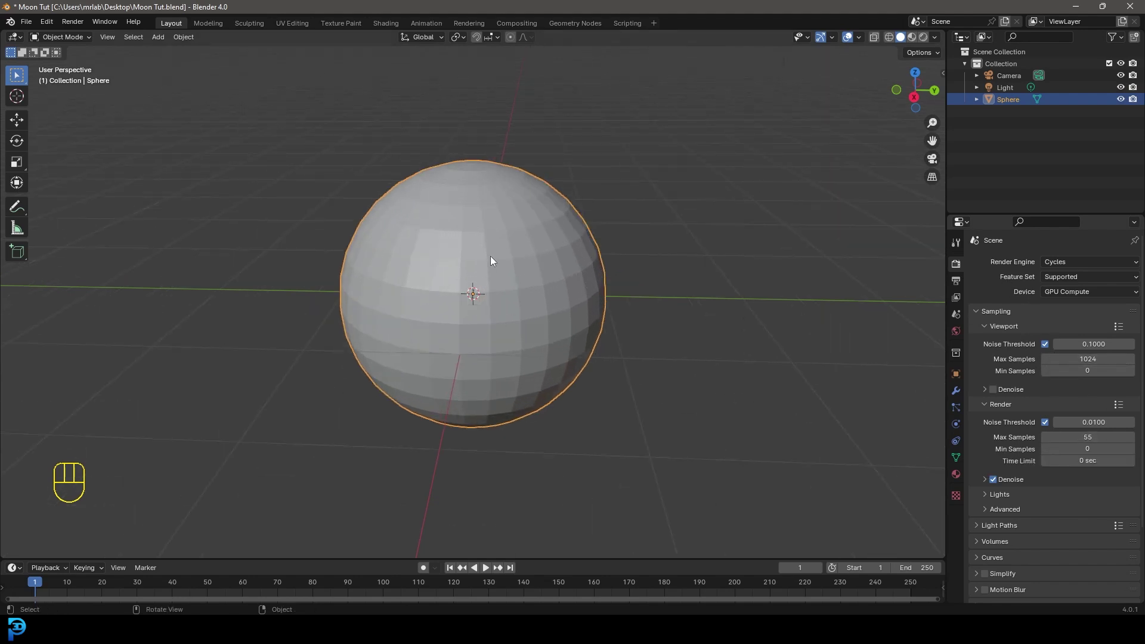
click(1043, 278)
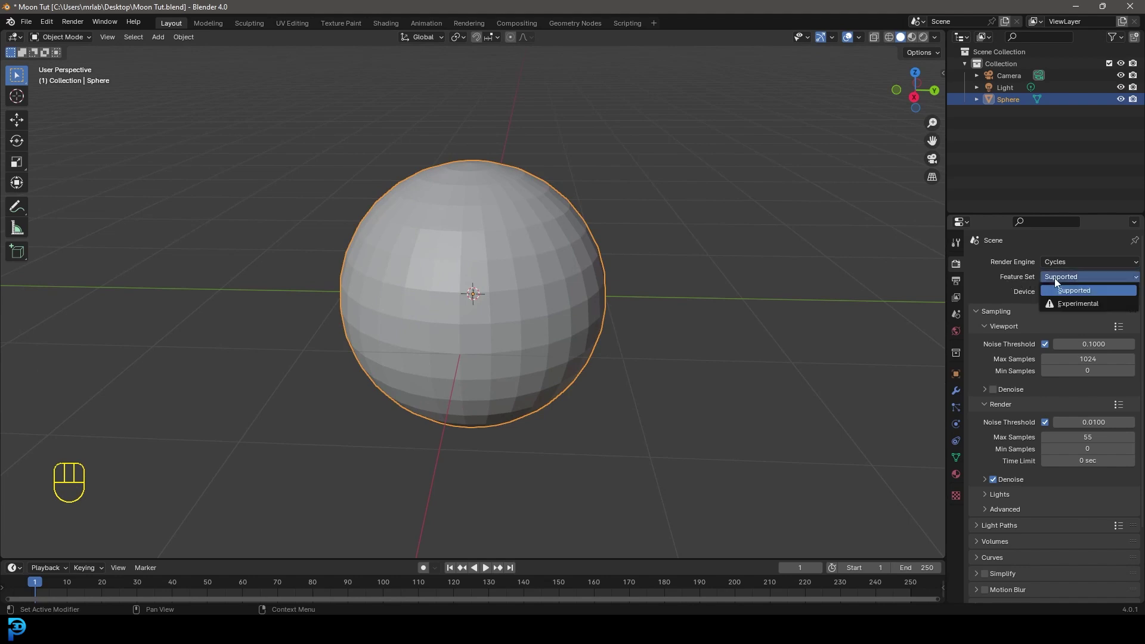
click(1086, 302)
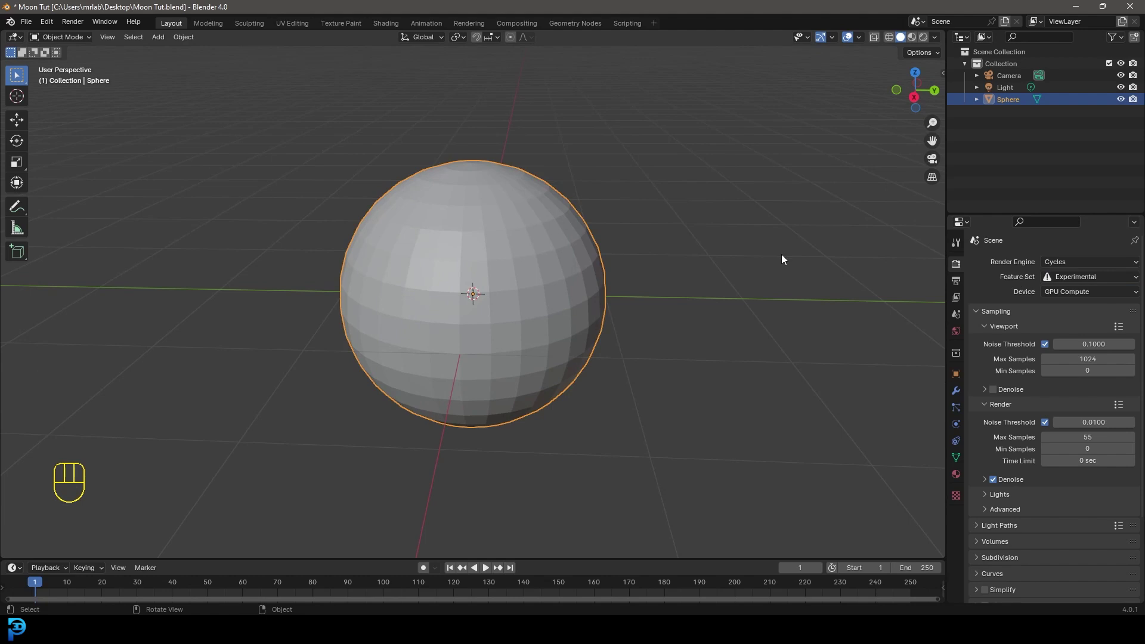
click(1058, 276)
Step: Add a Subdivision Surface modifier to the sphere via the 'sub' search
click(957, 391)
click(1051, 266)
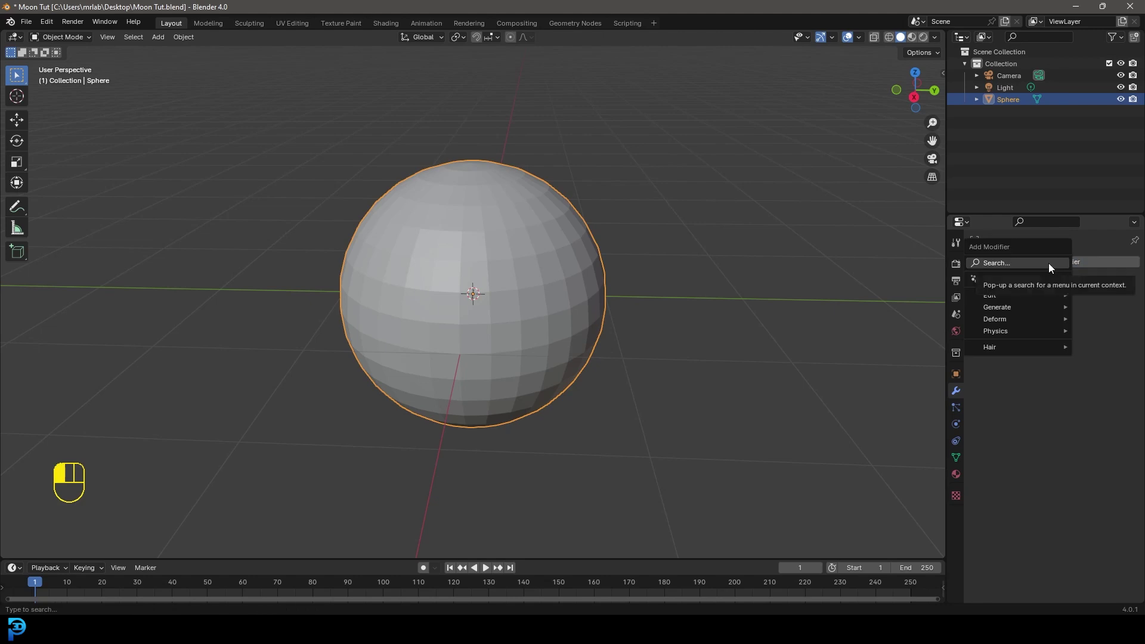
click(1049, 263)
text(sub)
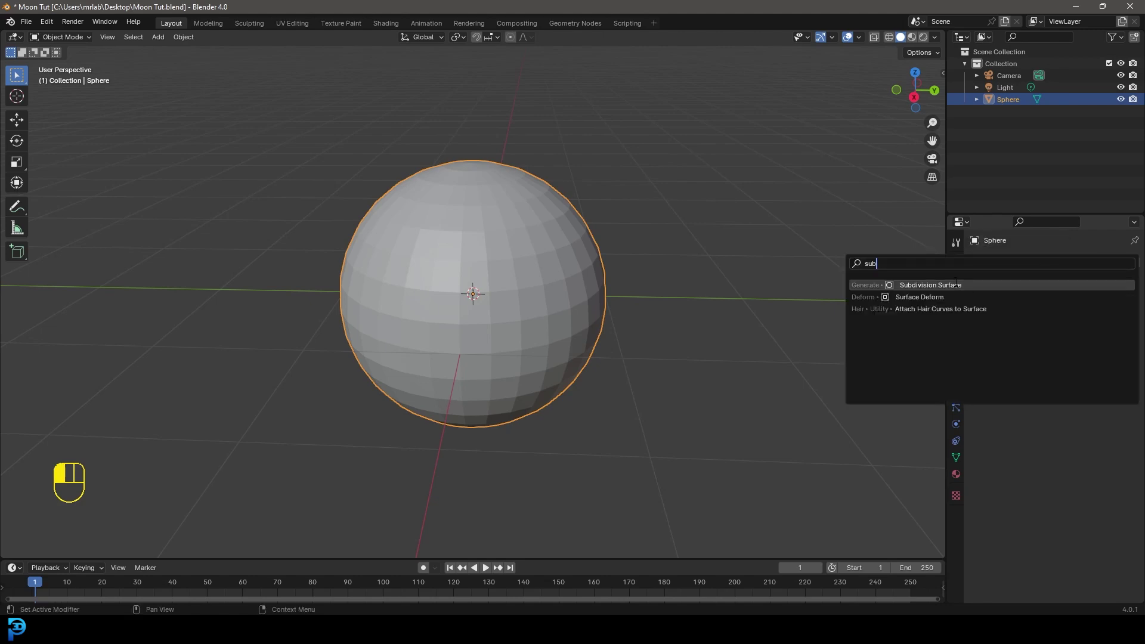
click(975, 286)
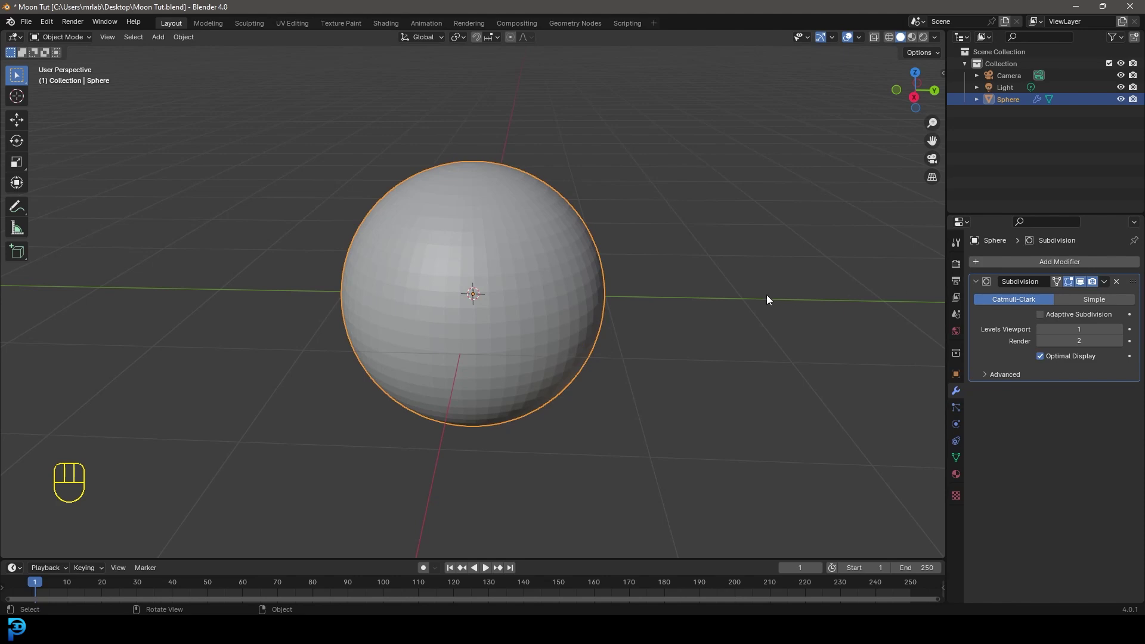
Step: Verify the Experimental feature set, then view through the camera in the Shading workspace
click(956, 264)
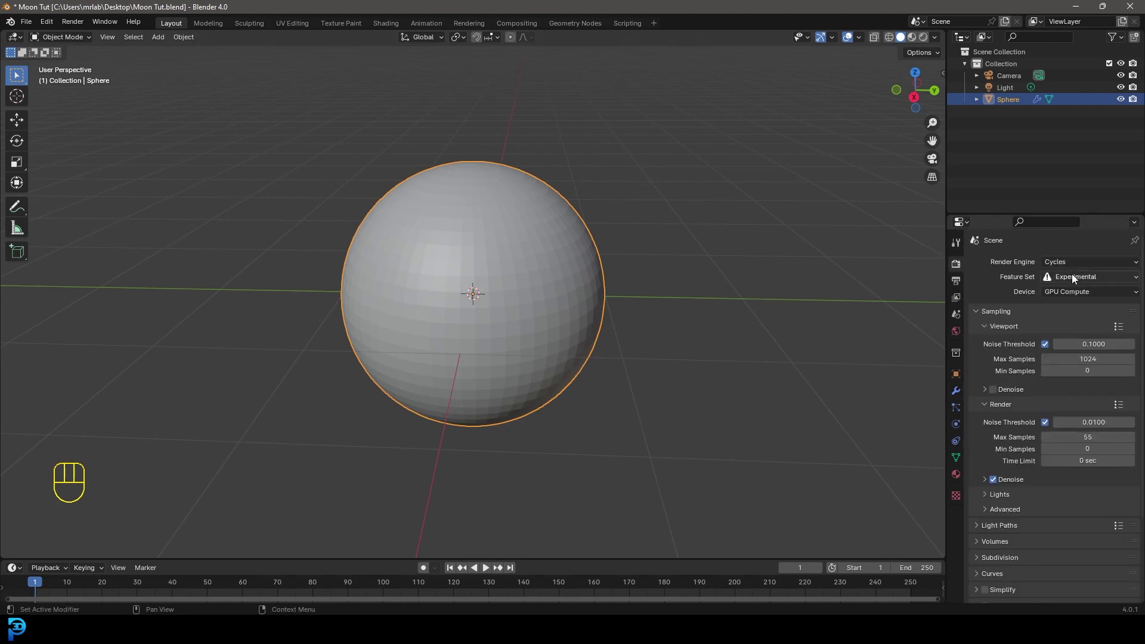
click(1073, 278)
click(956, 390)
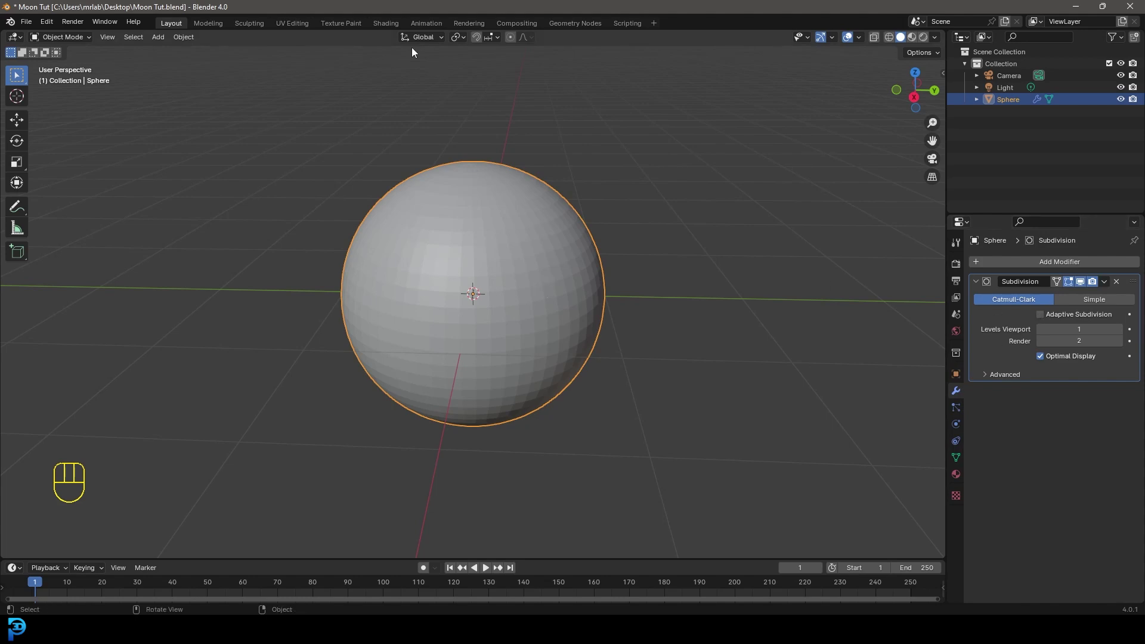
click(385, 23)
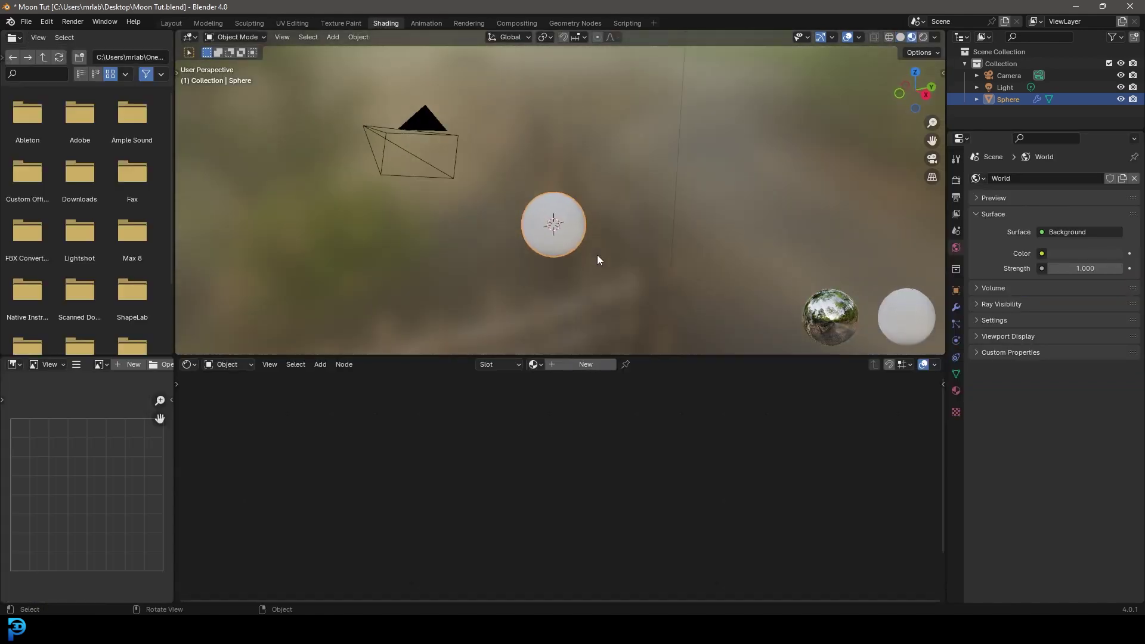
key(KP_0)
Step: Delete the old camera and light in the front orthographic view
scroll(615, 161, down, 3)
click(661, 153)
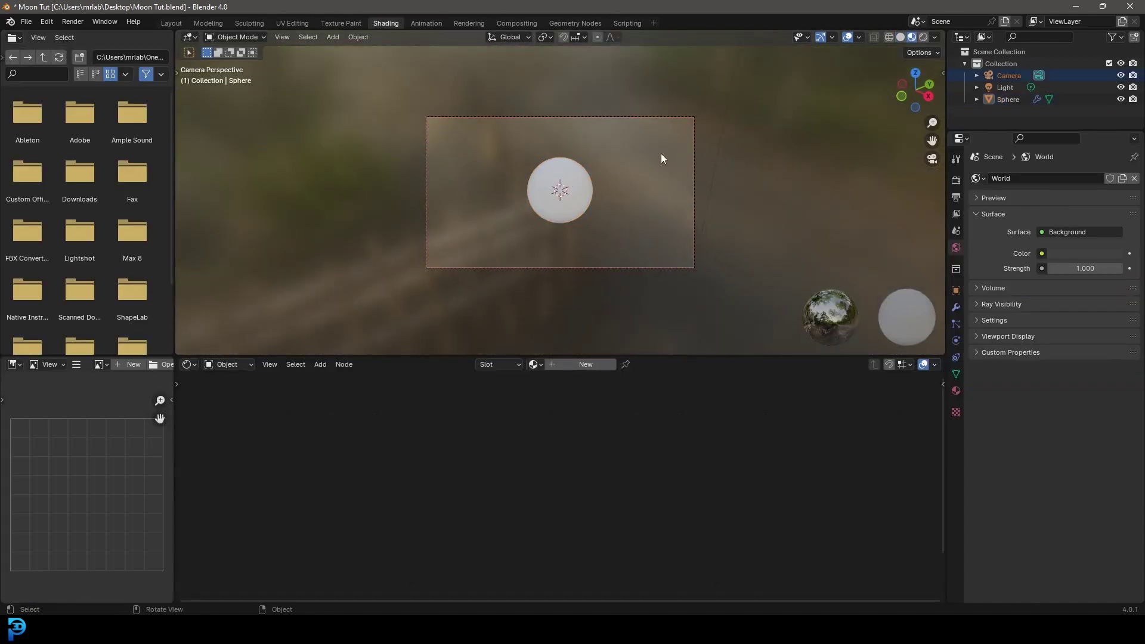
key(g)
key(z)
key(z)
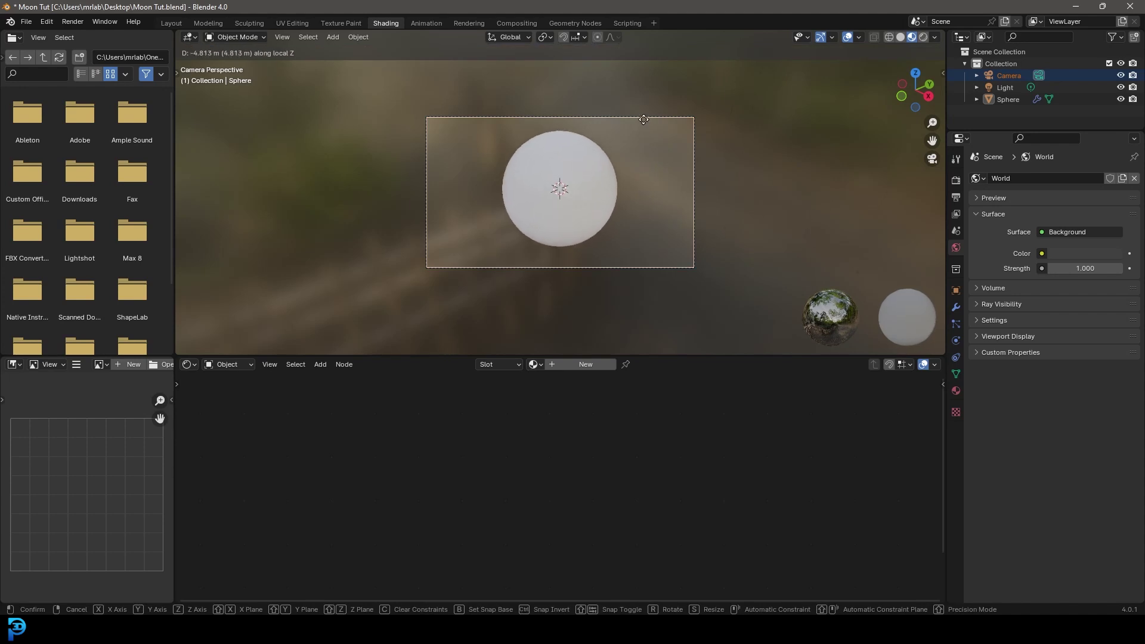
key(Escape)
key(KP_1)
drag(761, 232, 634, 52)
key(Delete)
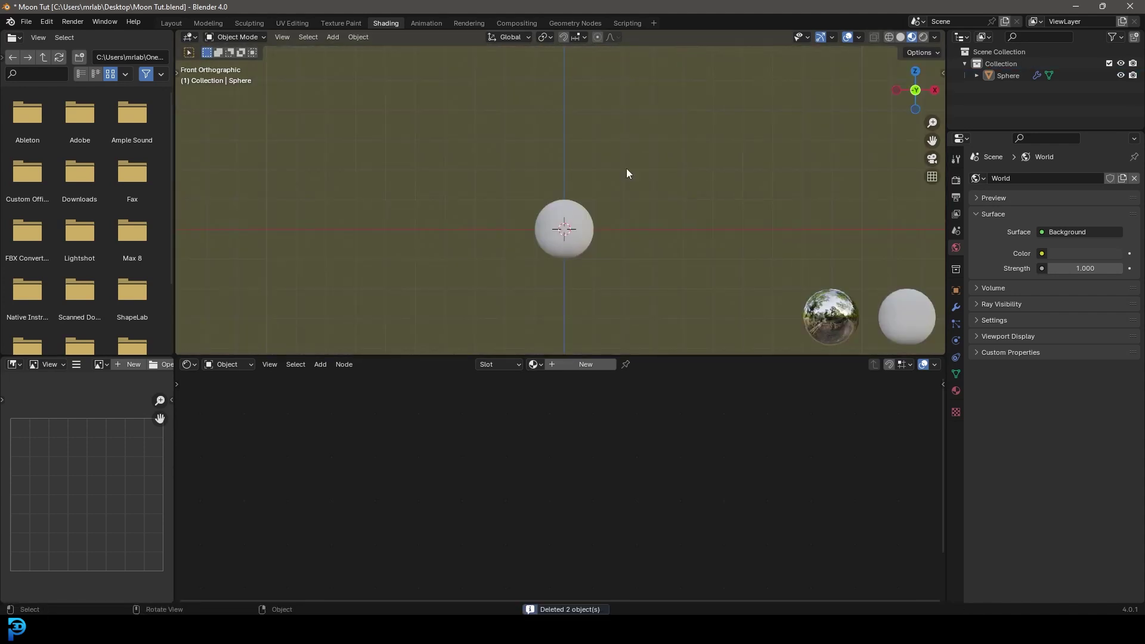
Step: Add a new camera, move it along Y beside the sphere, and look through it
scroll(592, 213, up, 3)
shift+middle_drag(595, 246, 574, 168)
key(shift+a)
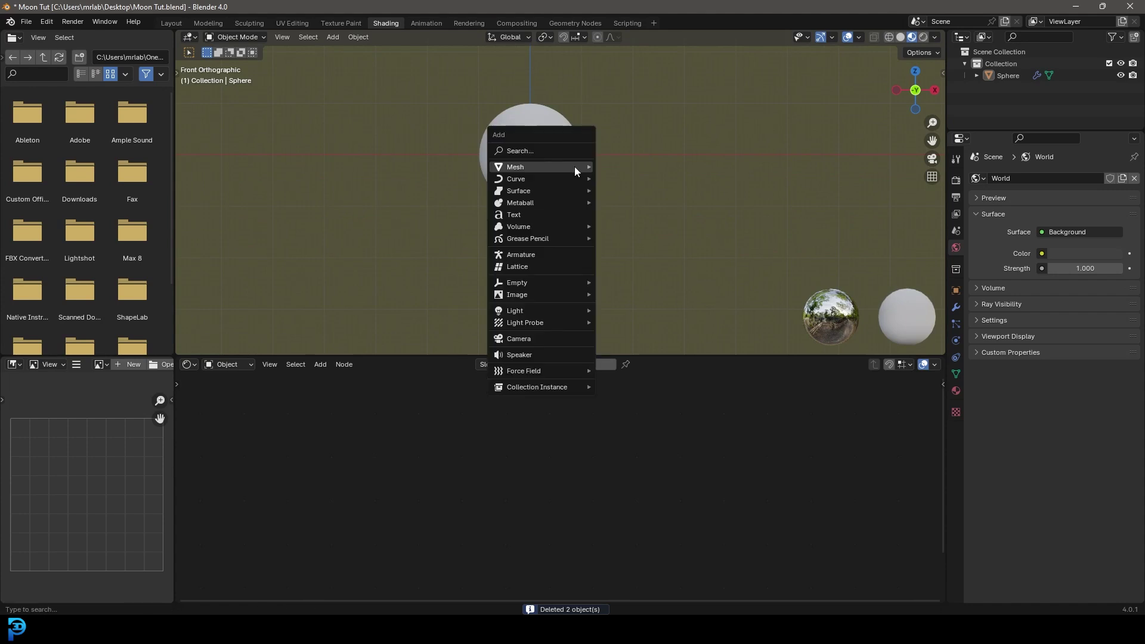
click(528, 338)
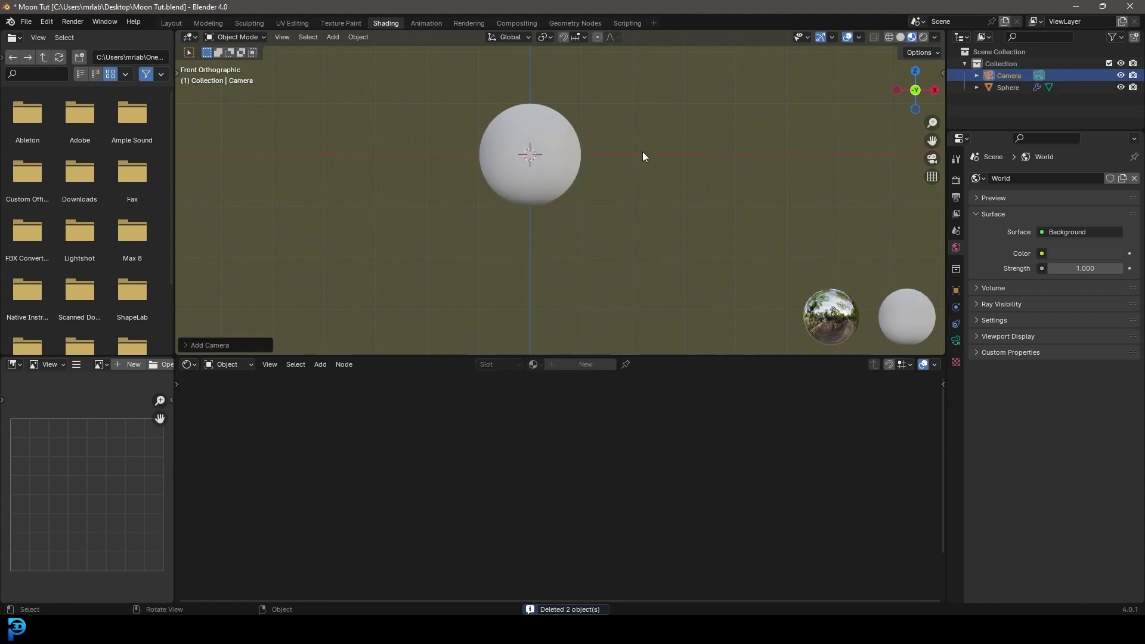
middle_drag(642, 157, 575, 149)
key(g)
key(y)
click(392, 231)
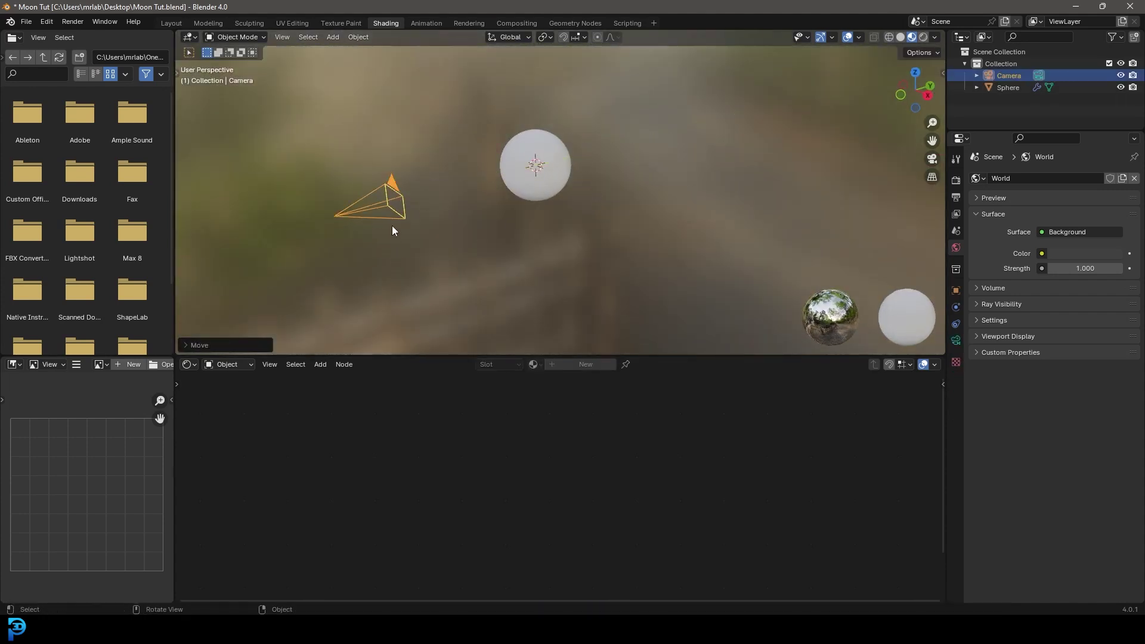
key(KP_0)
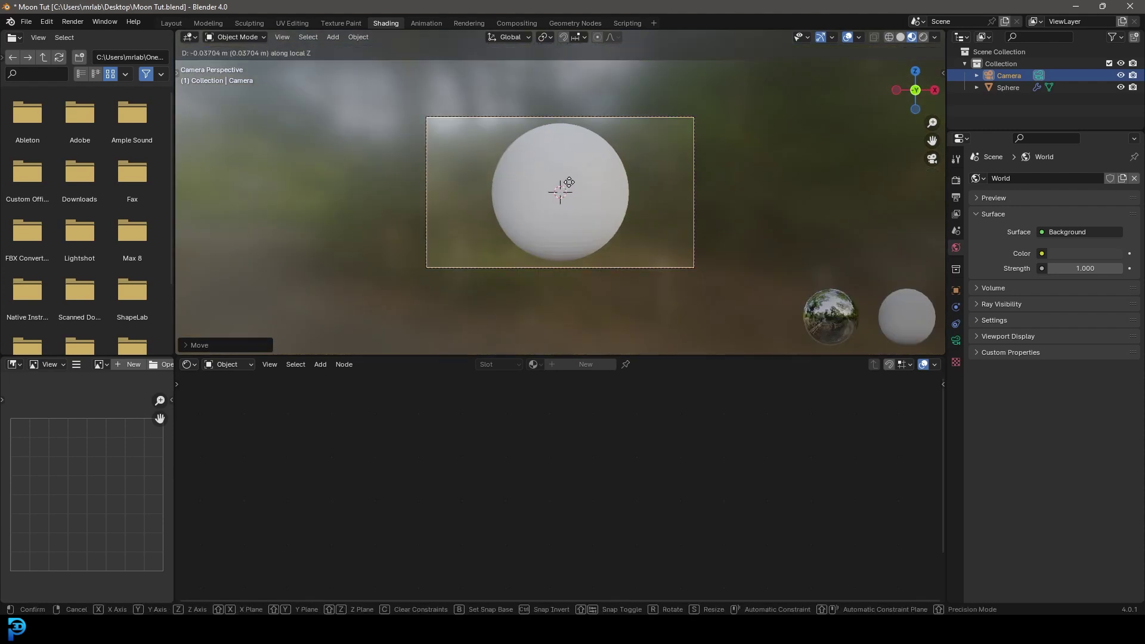
Step: Add a Sun light up and right of the sphere, angled across it
key(shift+a)
mouse_move(488, 203)
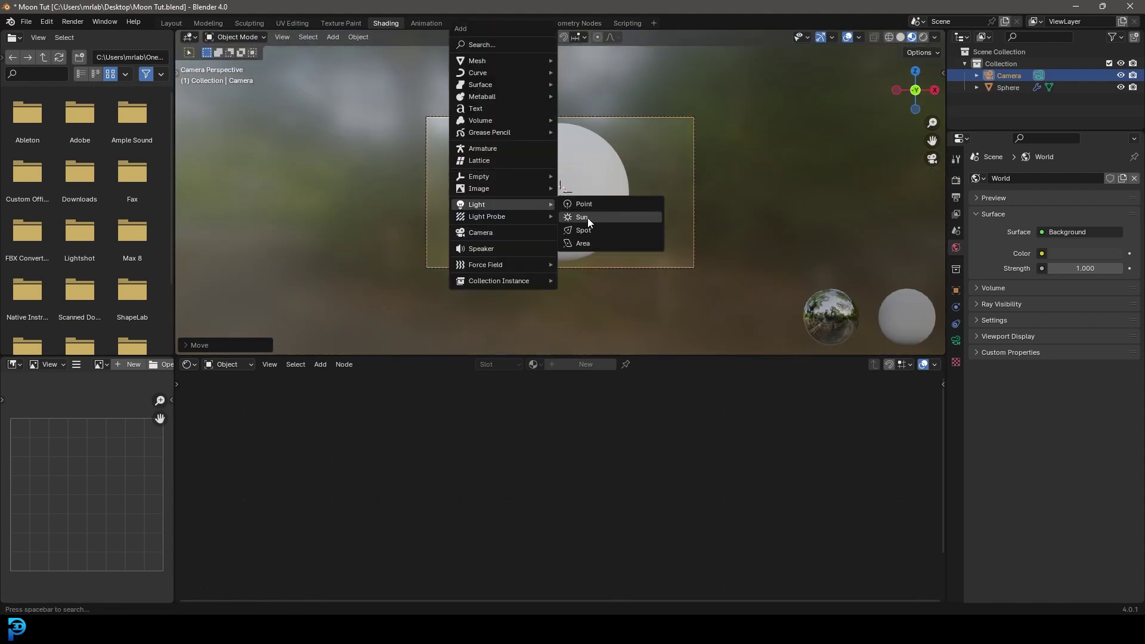
click(583, 217)
key(KP_1)
key(g)
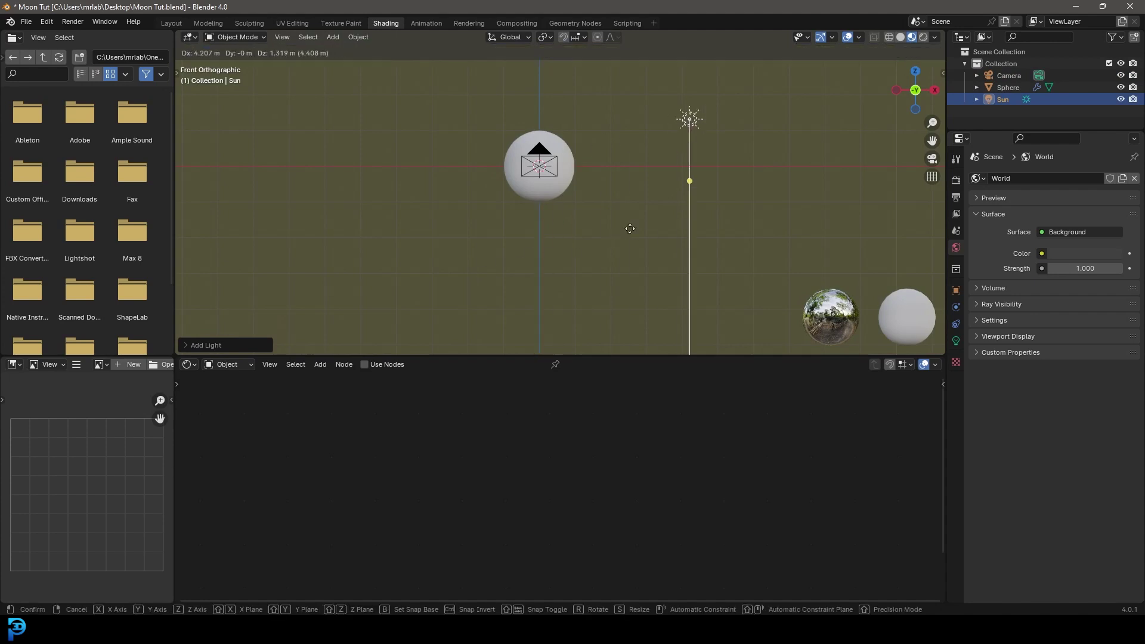
click(621, 254)
scroll(793, 263, up, 4)
key(r)
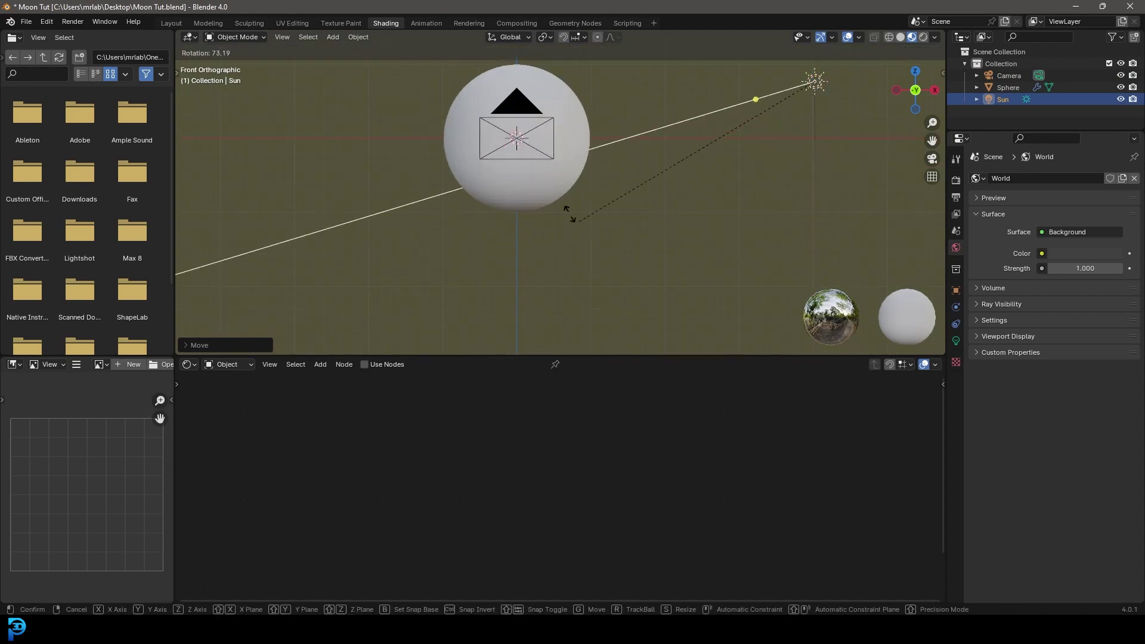
click(562, 208)
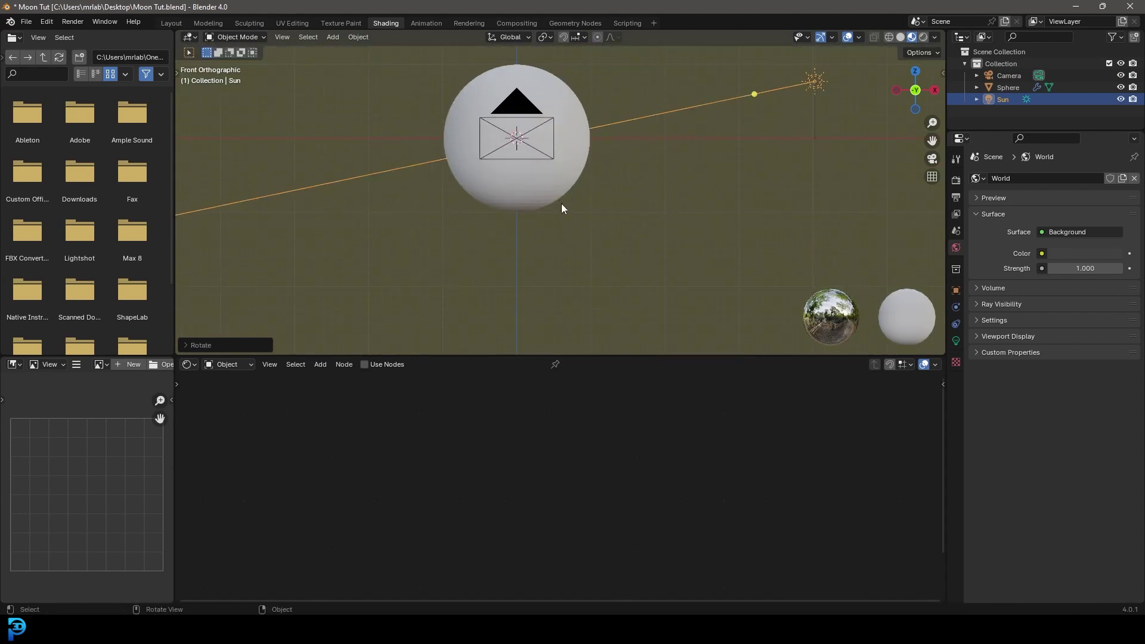
Step: Set the Sun's strength to 12
click(957, 341)
click(1080, 260)
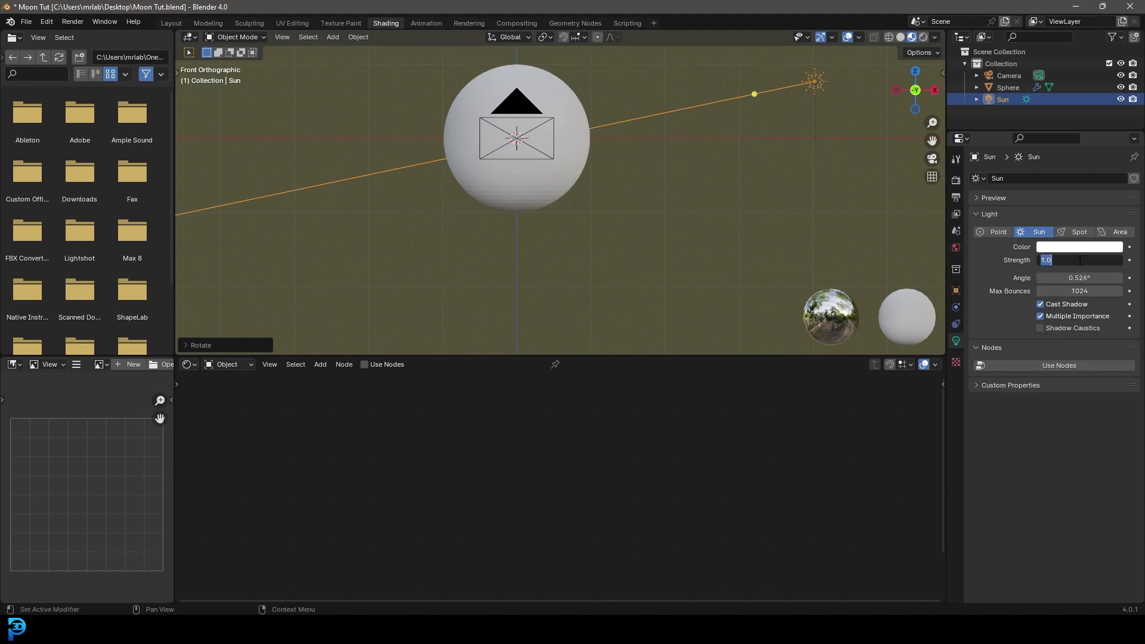
text(12)
key(Return)
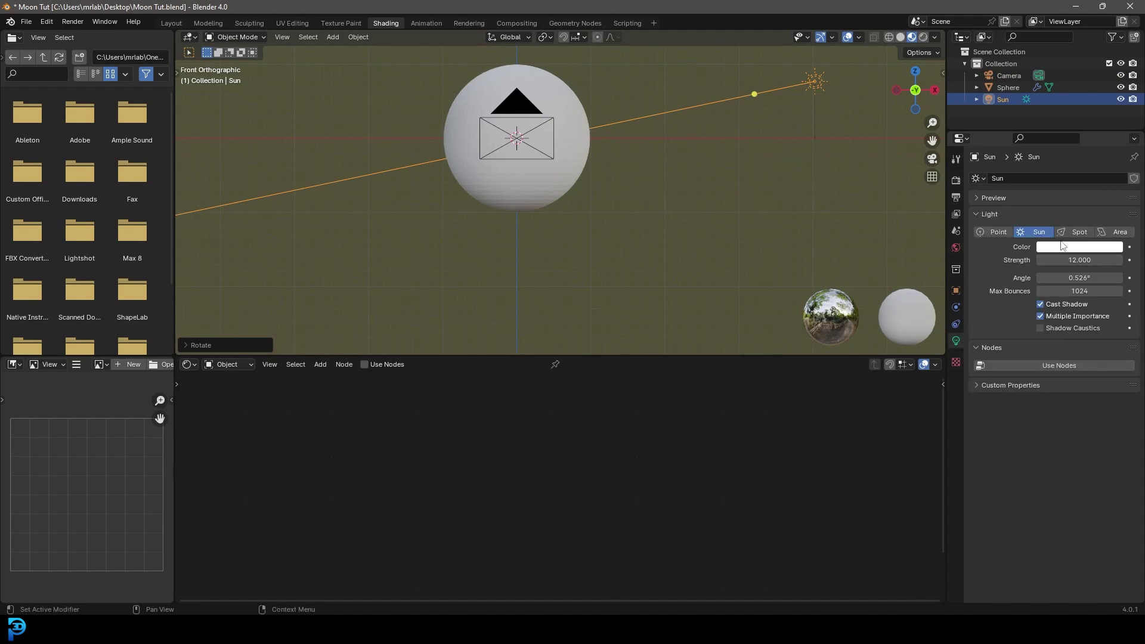
Step: Make the world background colour black
click(955, 249)
click(1066, 253)
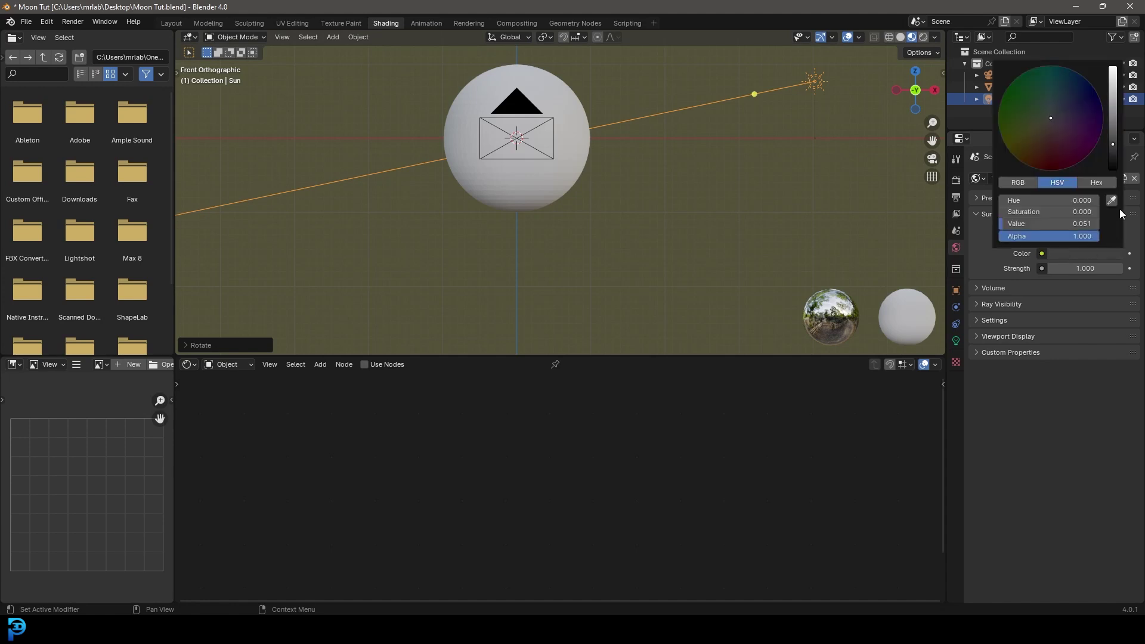
click(1113, 169)
Step: Preview the camera view in rendered shading and shade the sphere smooth
key(KP_0)
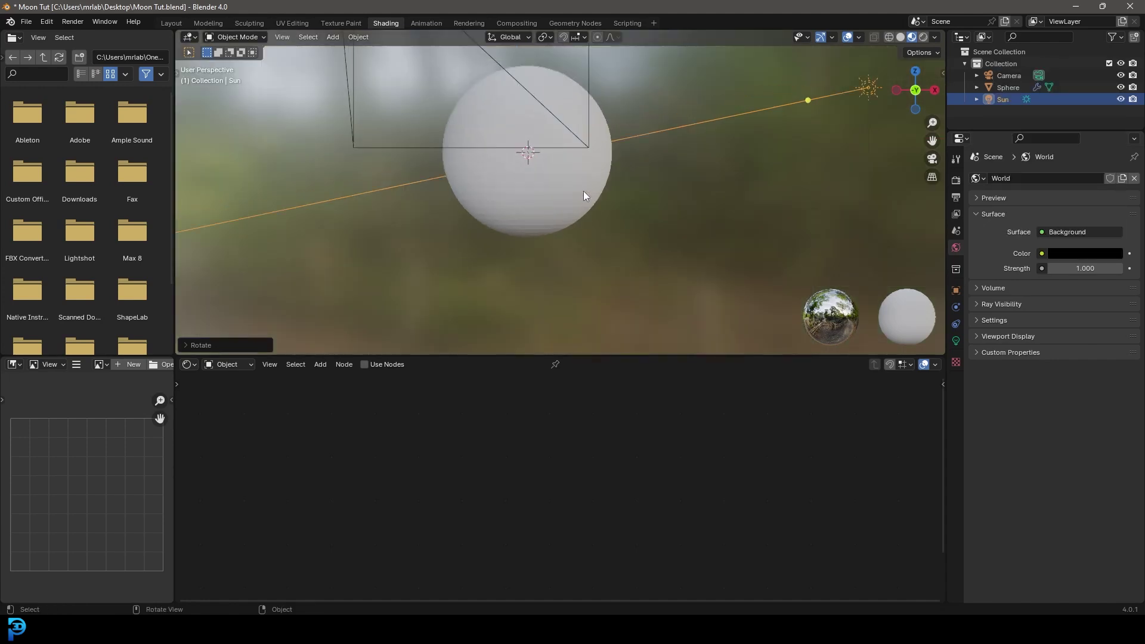
key(z)
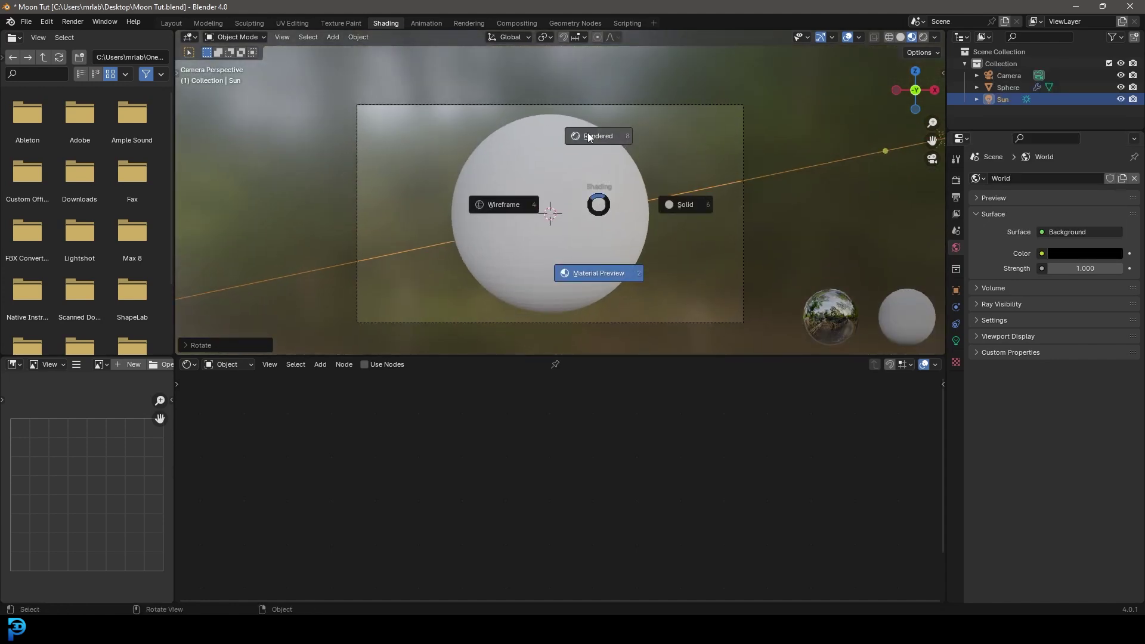
click(615, 141)
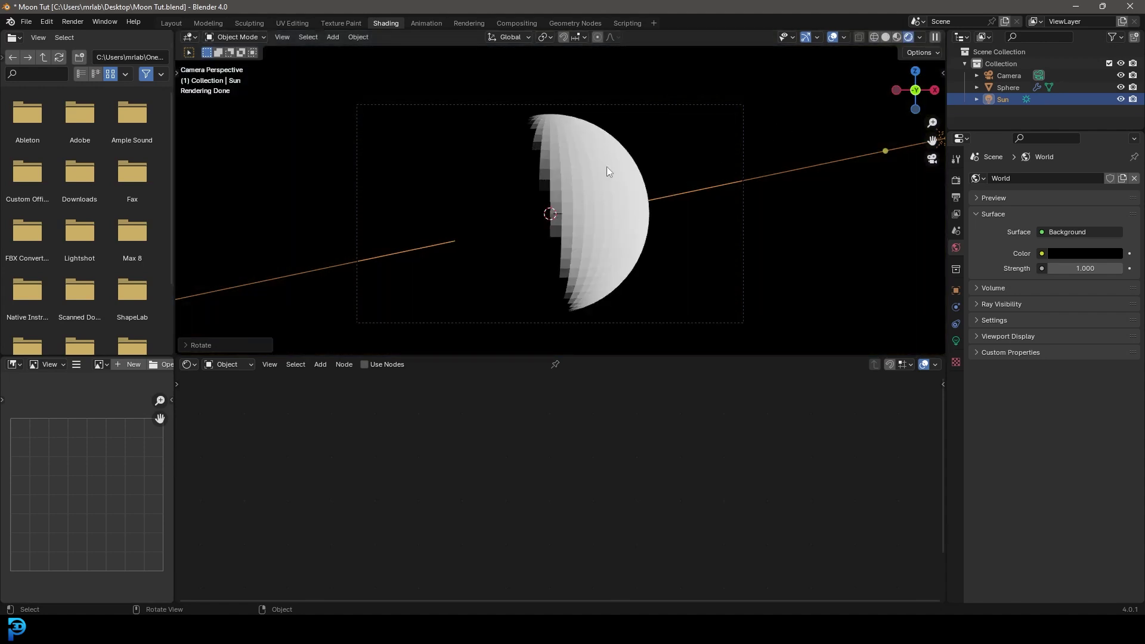
click(572, 157)
right_click(575, 135)
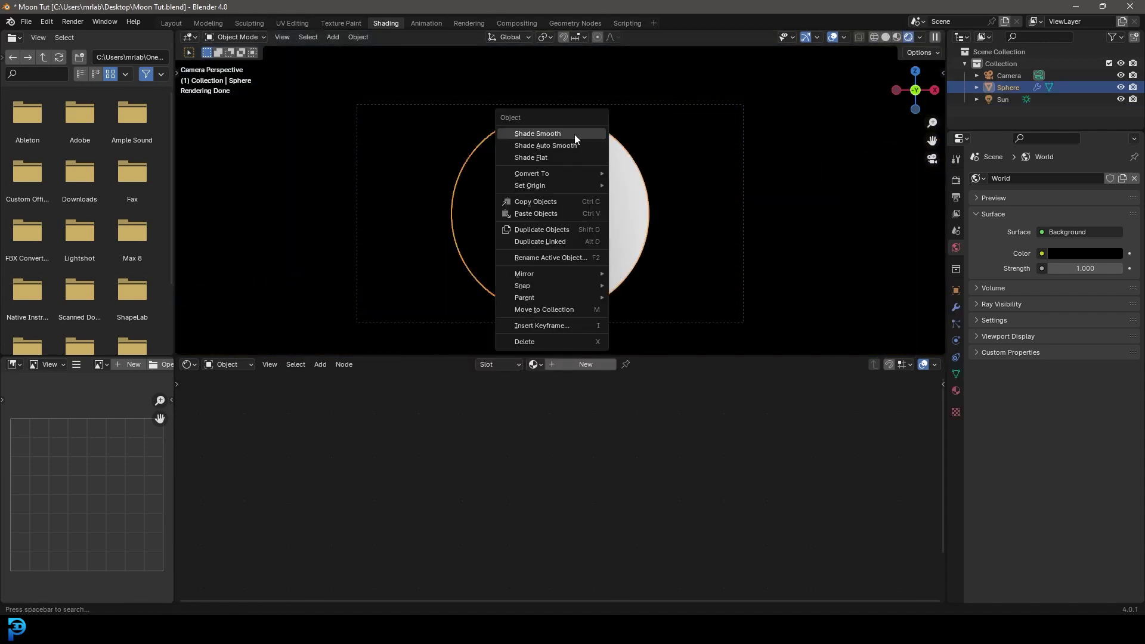
click(543, 133)
Step: Rotate the Sun around the 3D cursor to light most of the sphere, then restore median pivot
scroll(653, 128, down, 3)
click(784, 160)
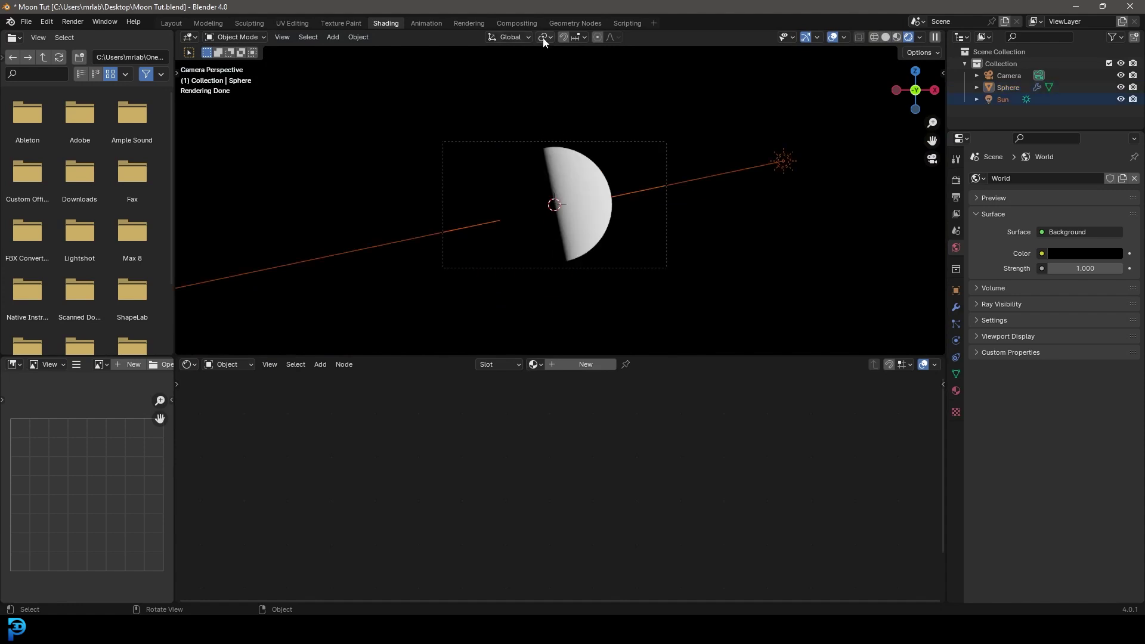
click(544, 37)
click(567, 80)
key(r)
key(r)
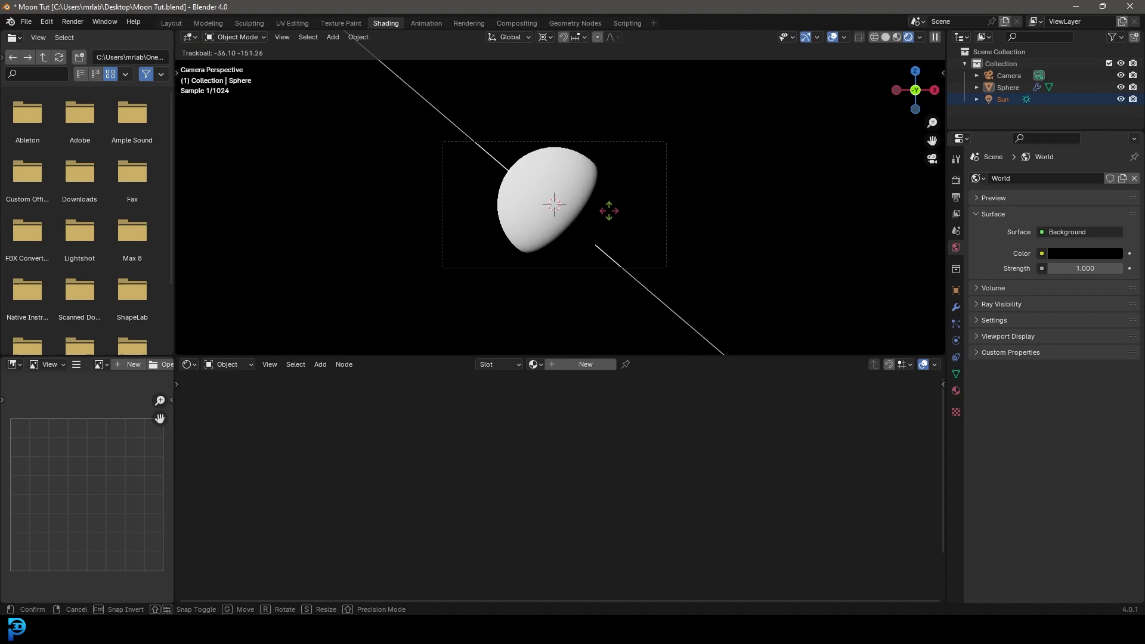
click(618, 215)
click(544, 37)
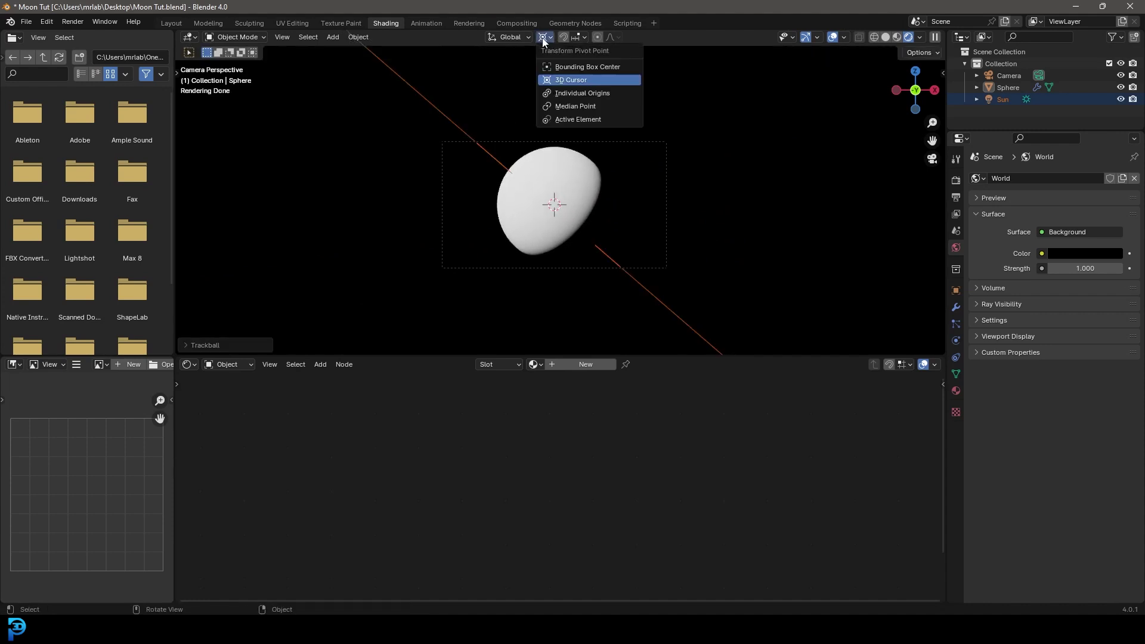
click(575, 106)
scroll(629, 208, up, 4)
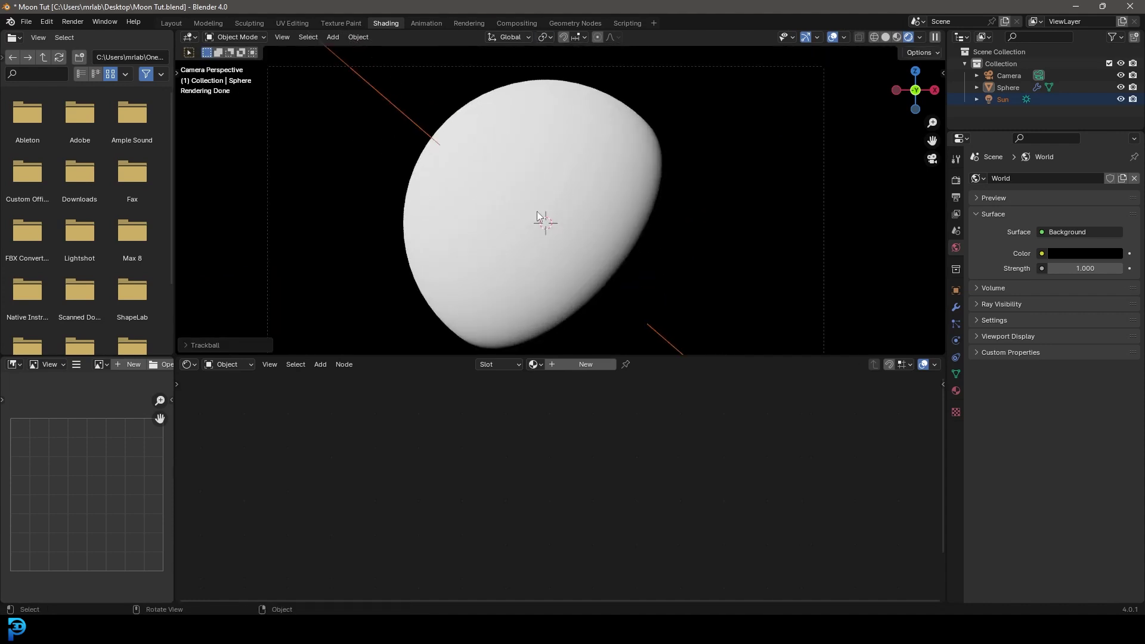
click(597, 115)
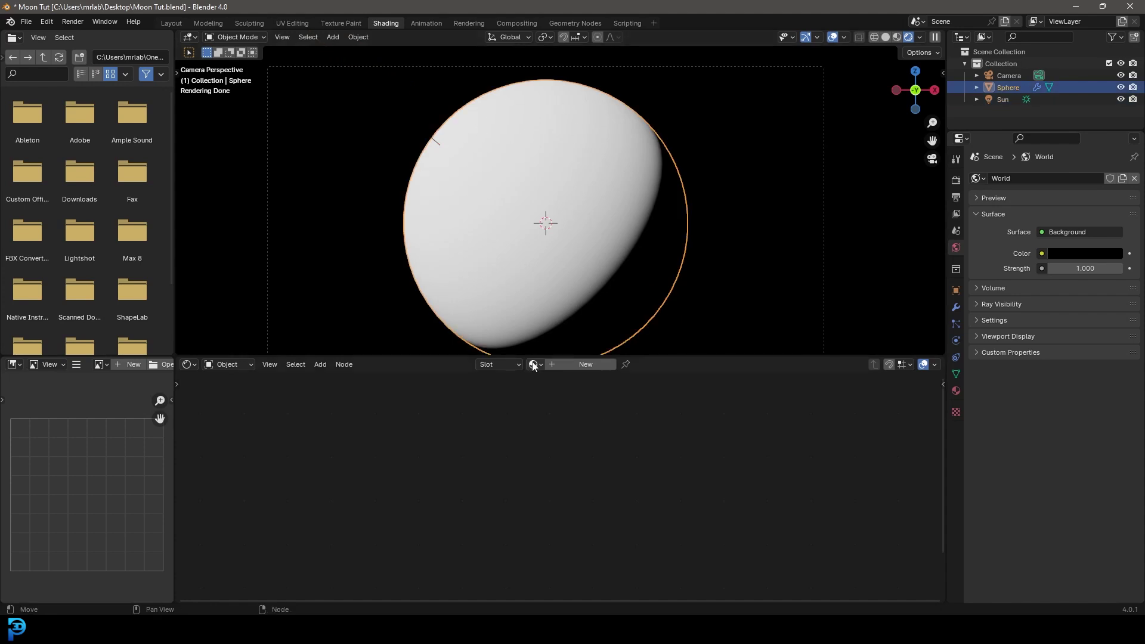
Step: Create a new material for the sphere and name it 'moon'
click(590, 366)
double_click(590, 364)
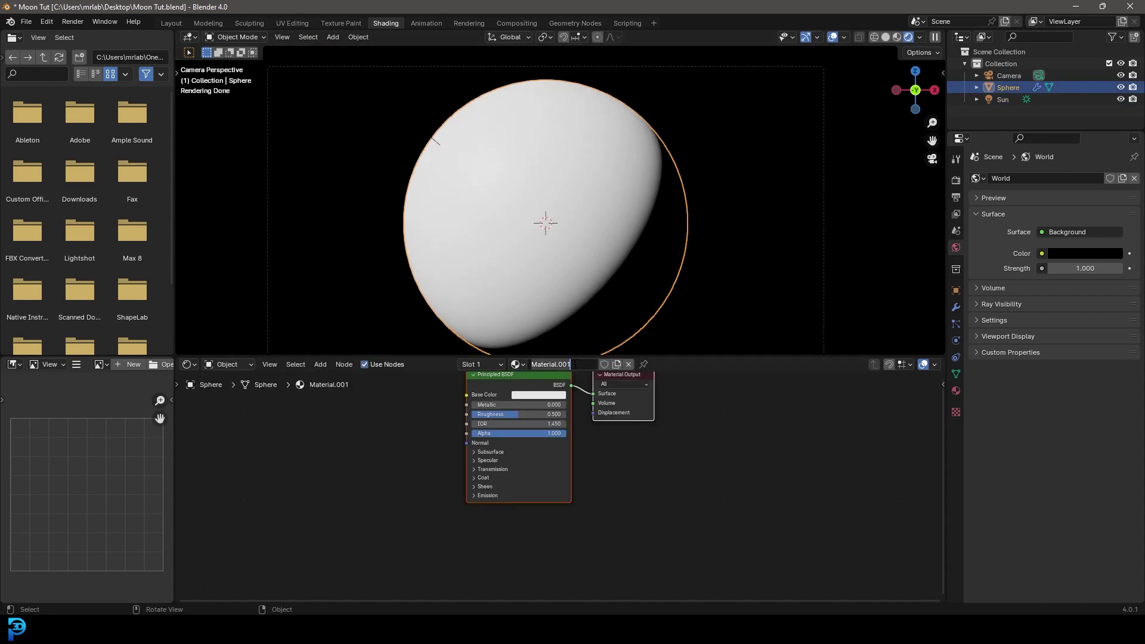
text(moon)
key(Return)
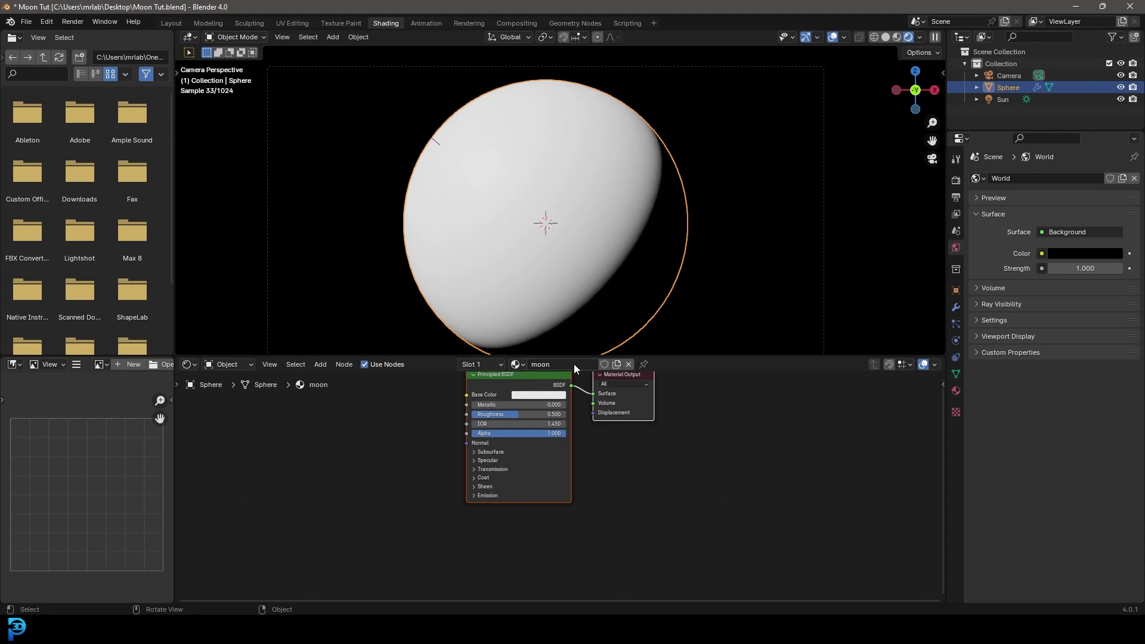
key(Home)
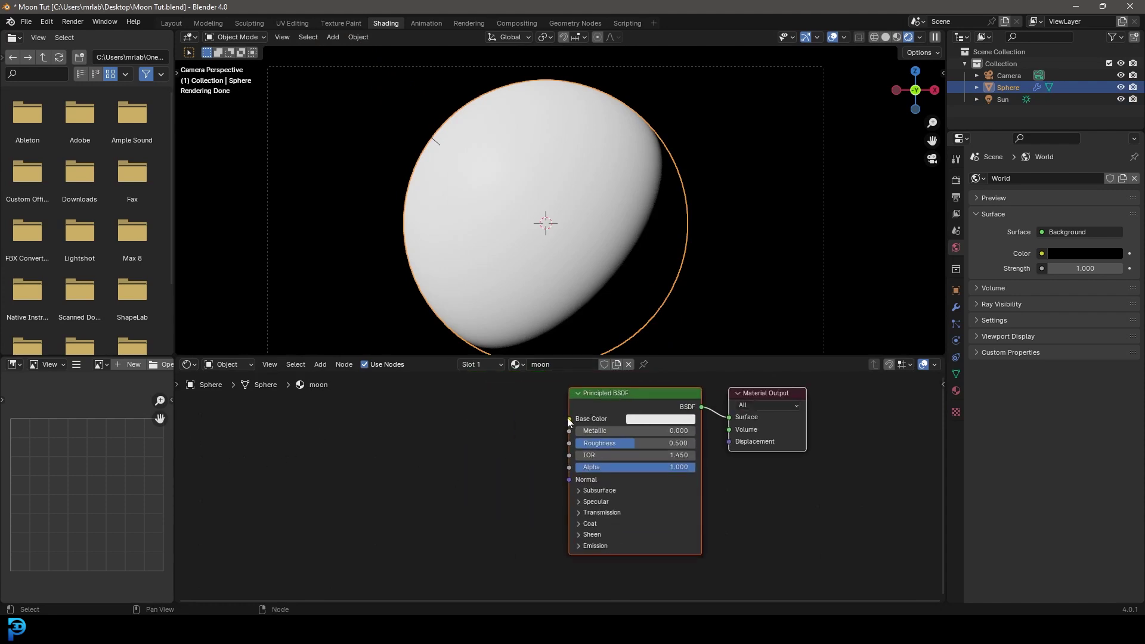
Step: Add an Image Texture node linked to the material's Base Color input
drag(569, 419, 424, 452)
text(imag)
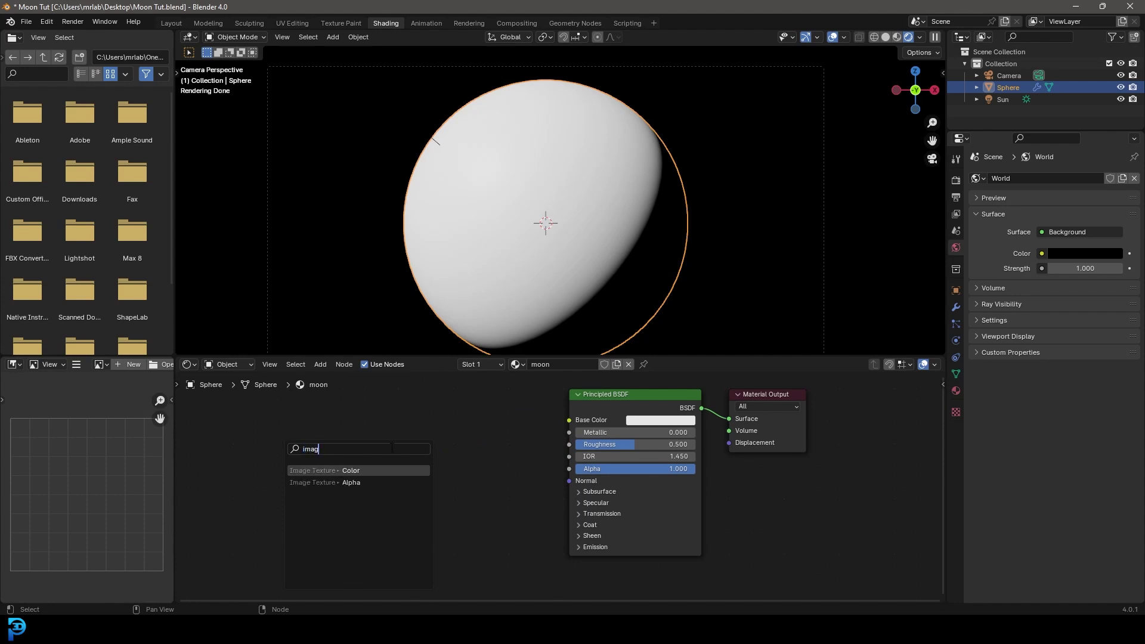
key(Down)
key(Return)
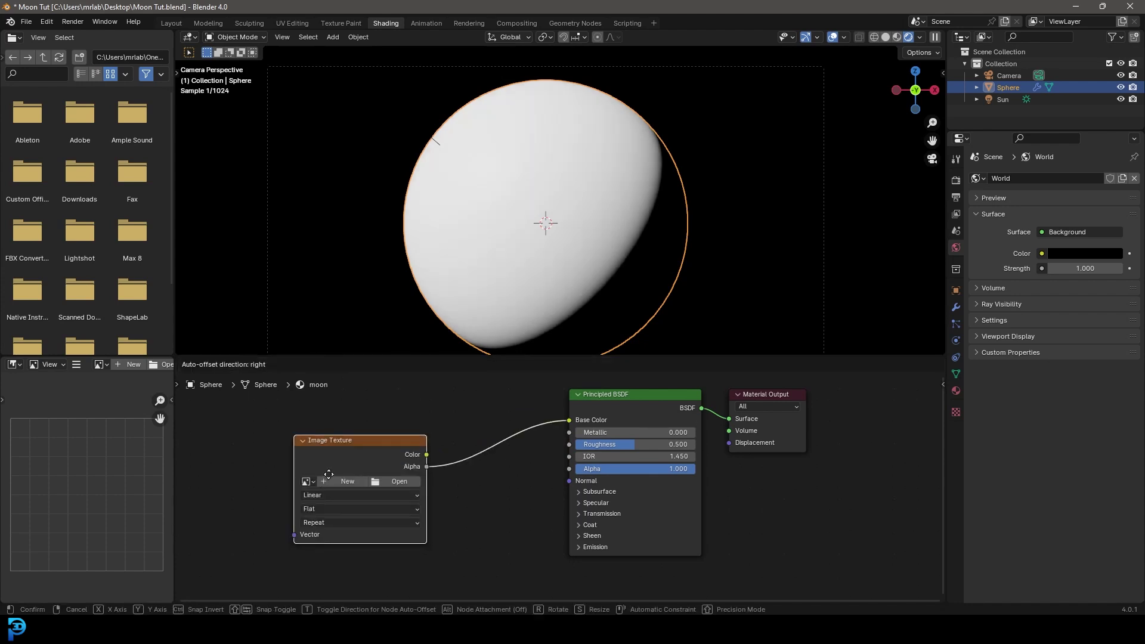
click(402, 468)
Step: Load lroc_color_poles_4k.tif from Downloads into the node and connect its Color to Base Color
click(402, 467)
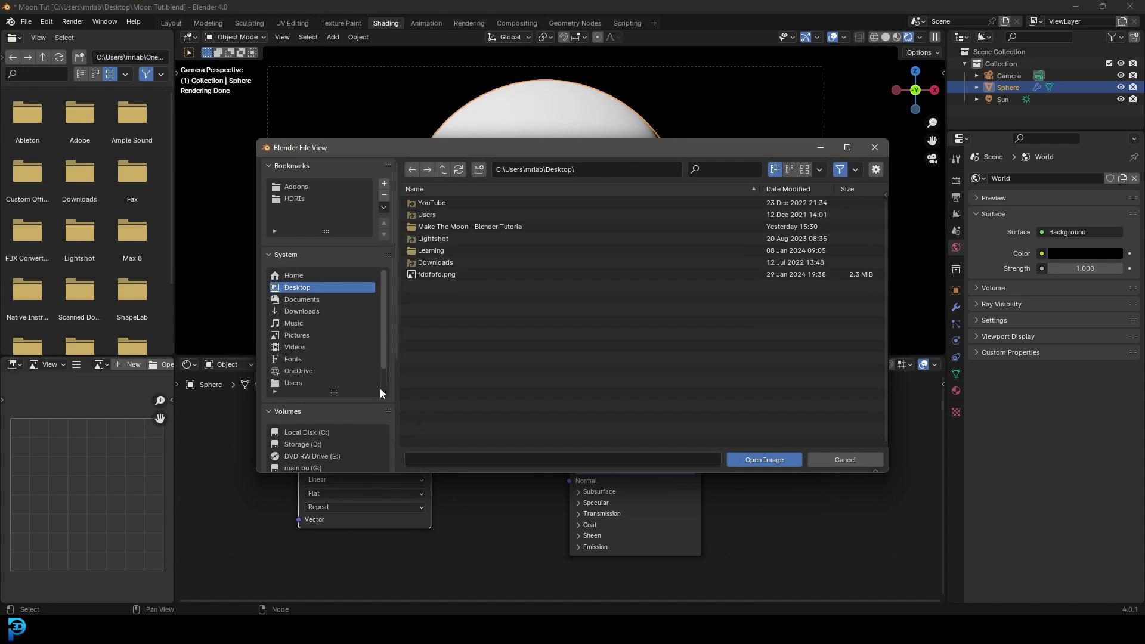
click(319, 311)
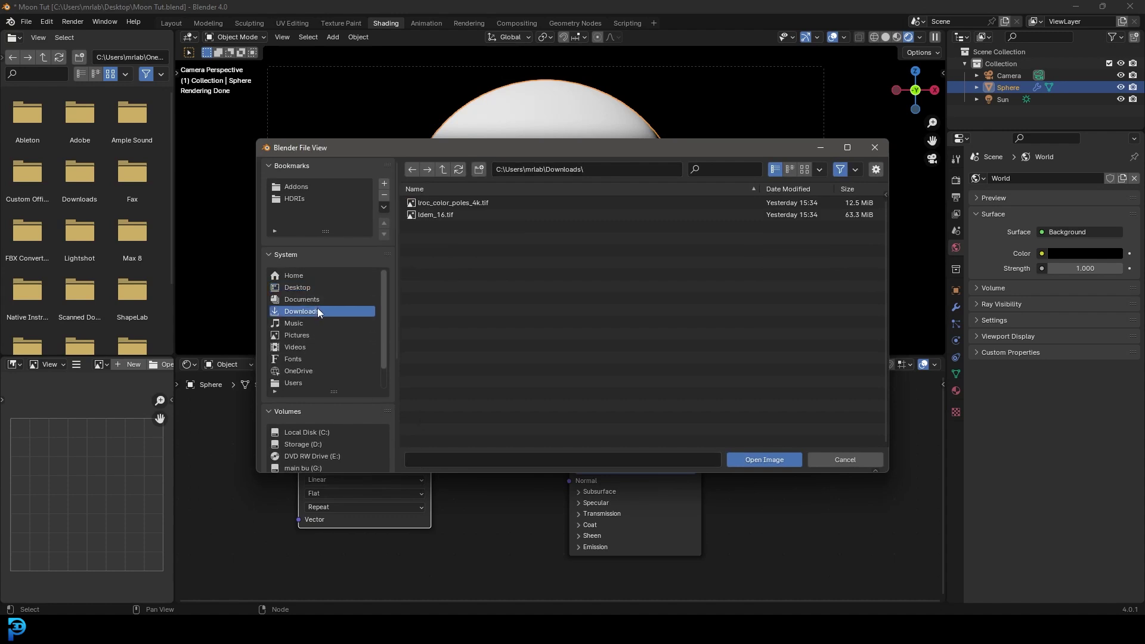
click(805, 169)
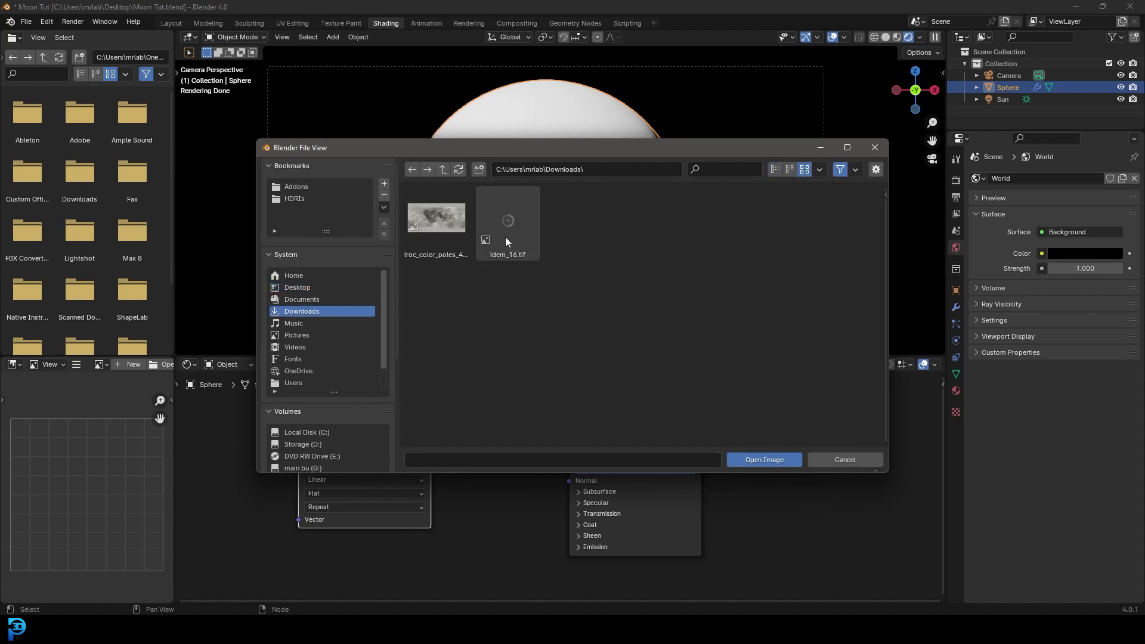
click(436, 219)
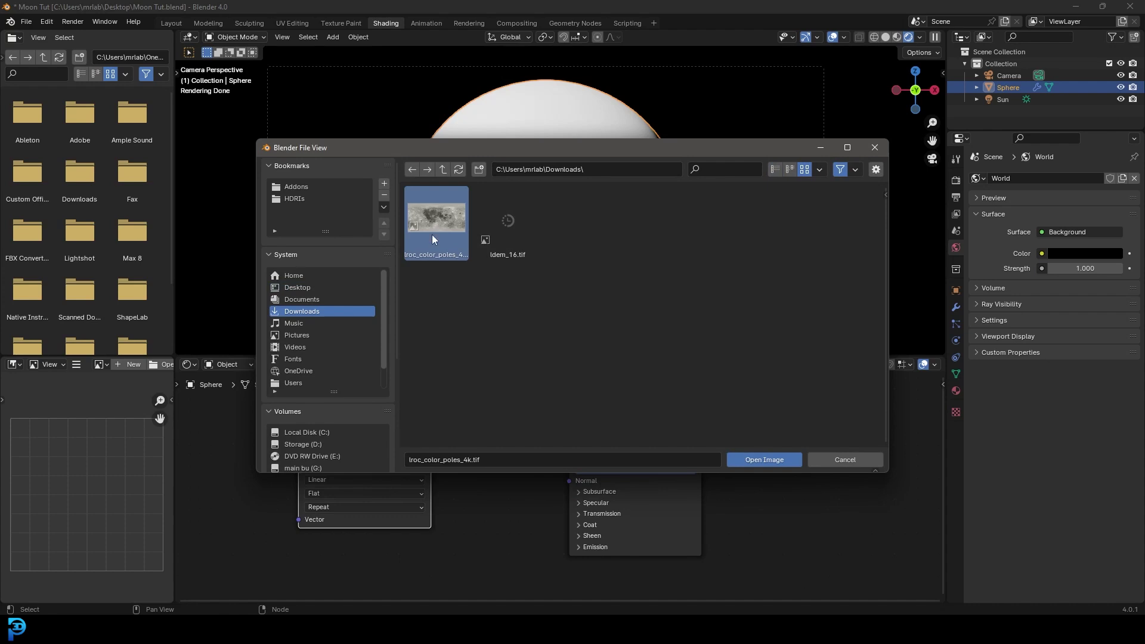
click(769, 458)
drag(430, 439, 585, 424)
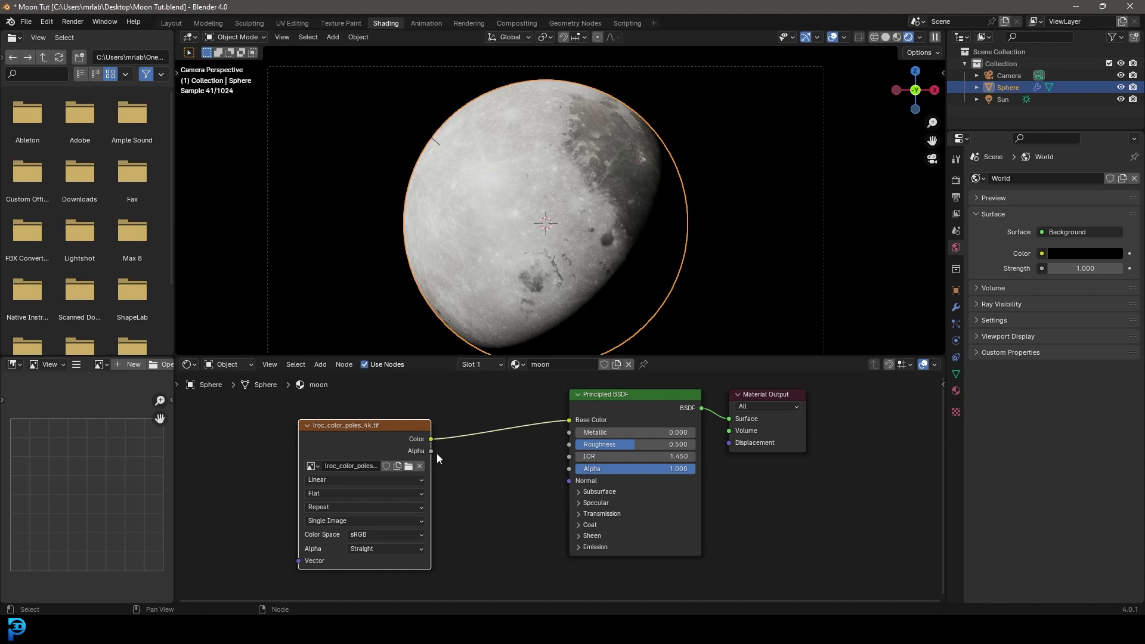
drag(392, 437, 397, 427)
click(472, 427)
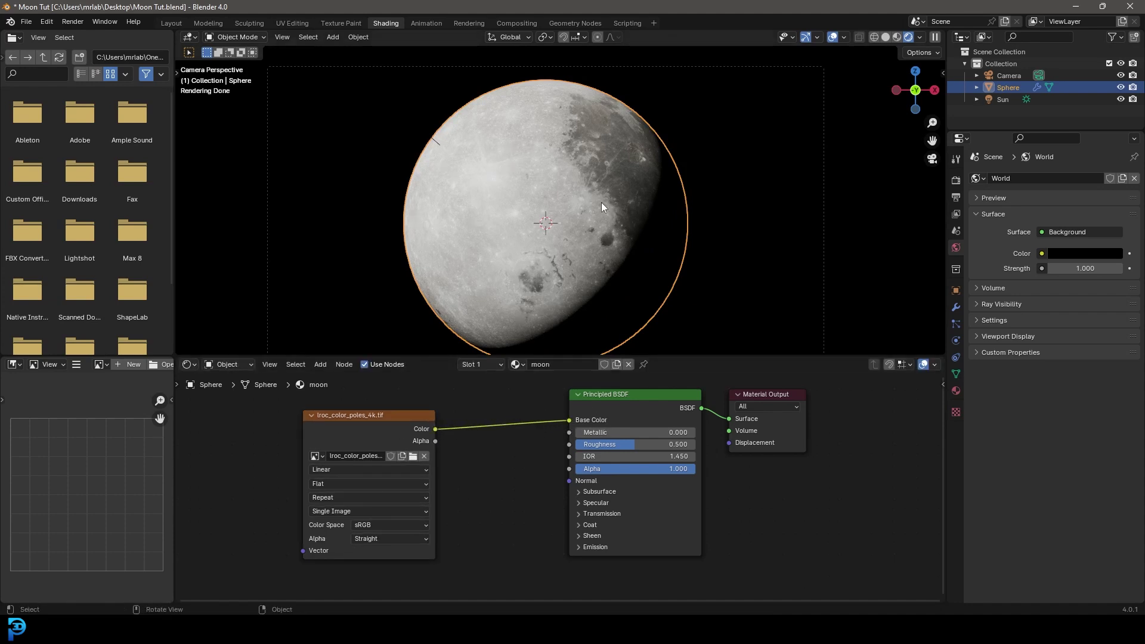
Step: Rotate the moon sphere to a new orientation and recentre the node graph
scroll(584, 198, up, 2)
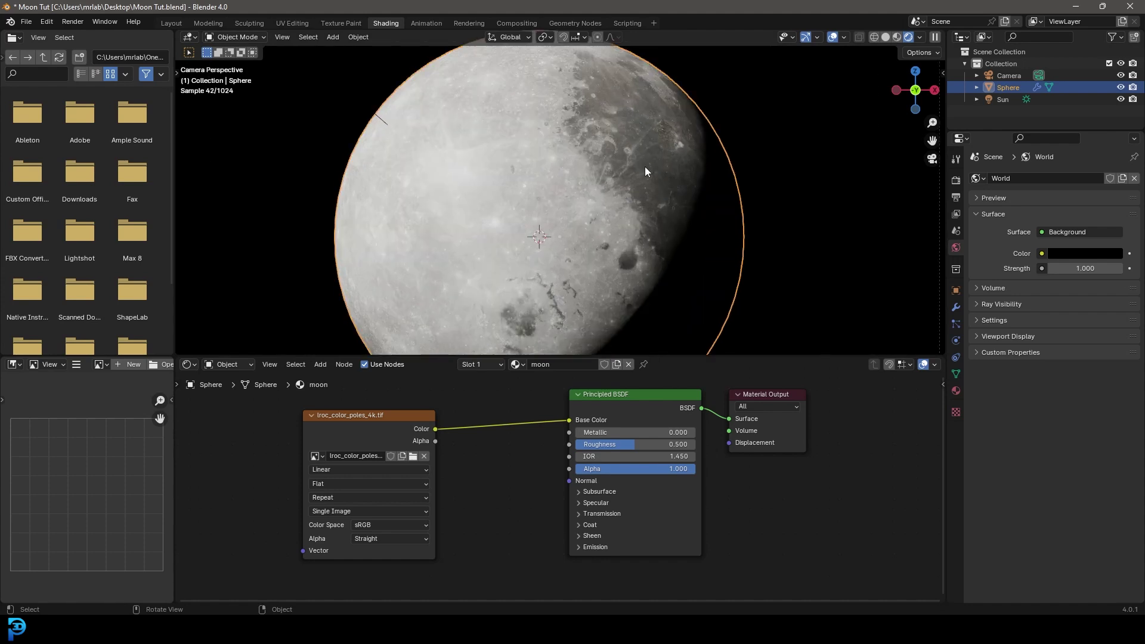
scroll(645, 170, down, 3)
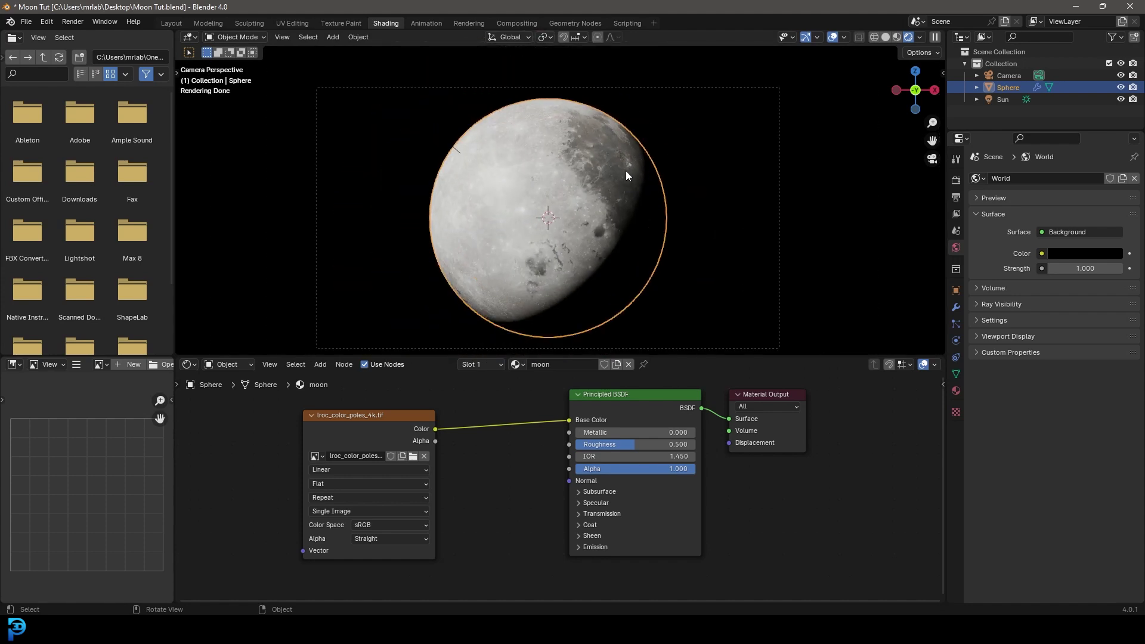
key(r)
key(r)
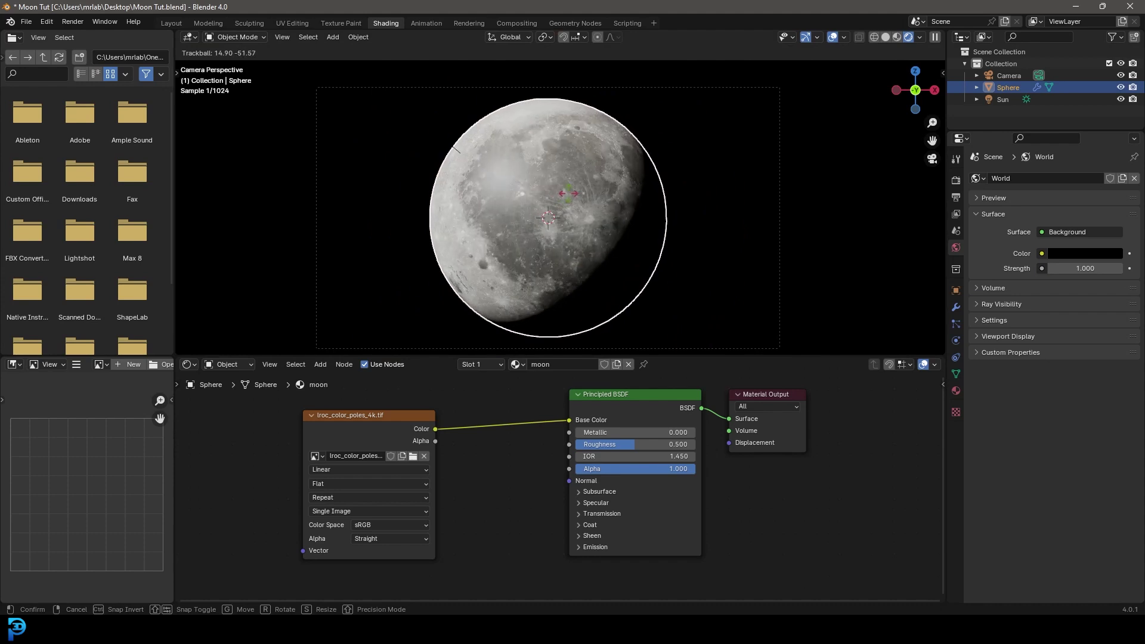
click(570, 209)
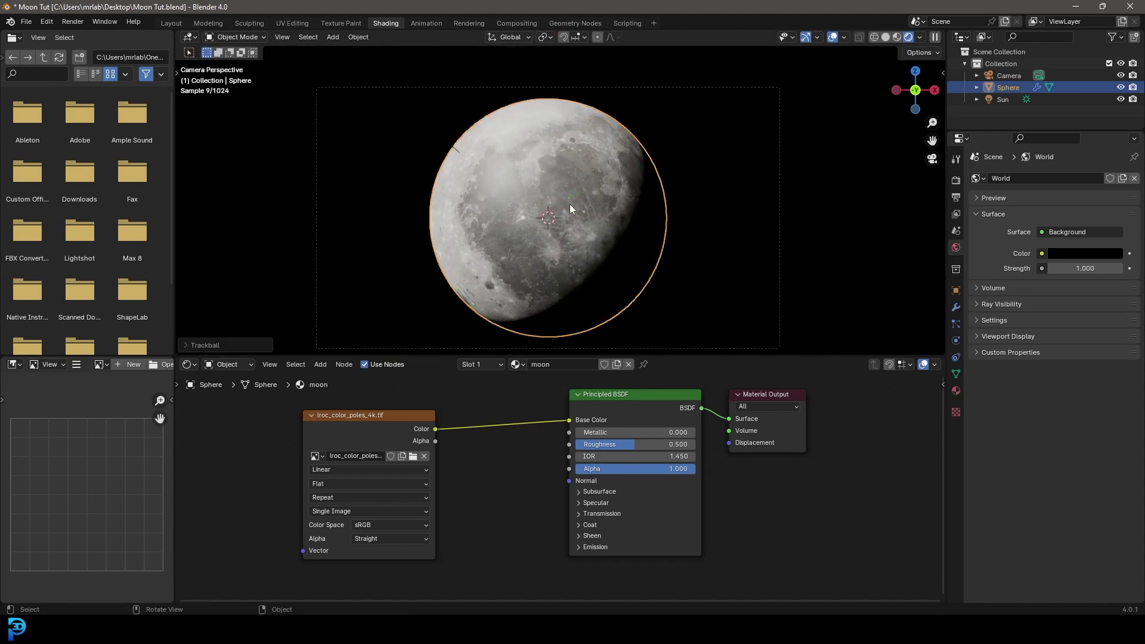
middle_drag(484, 490, 628, 465)
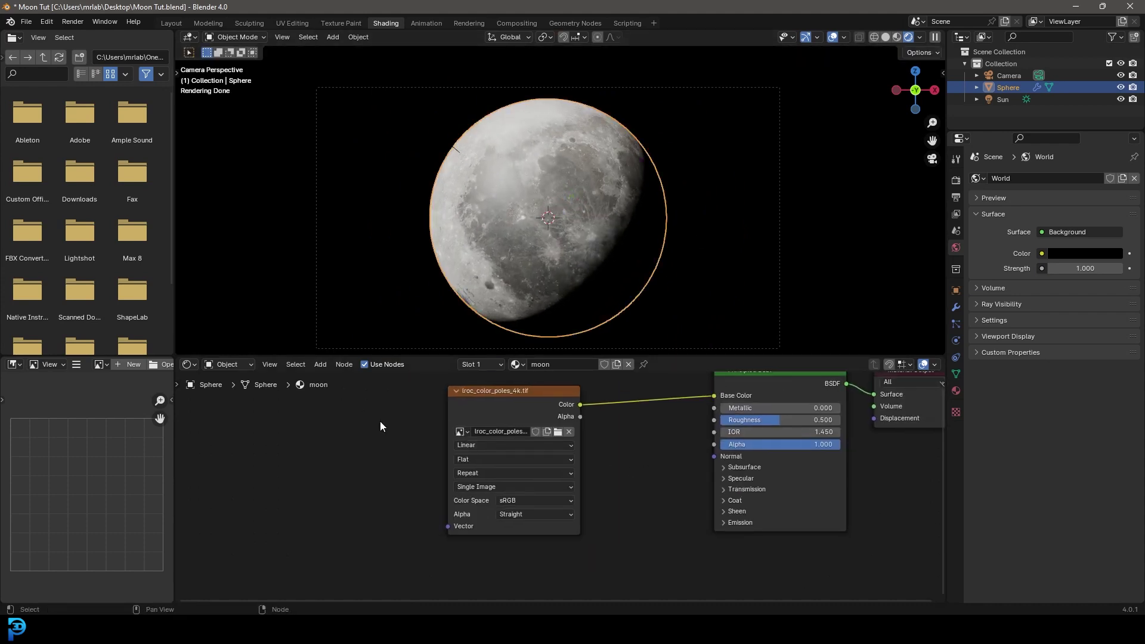
Step: Move the colour map node left and place a duplicate of it below the original
drag(469, 409, 325, 405)
scroll(459, 395, down, 1)
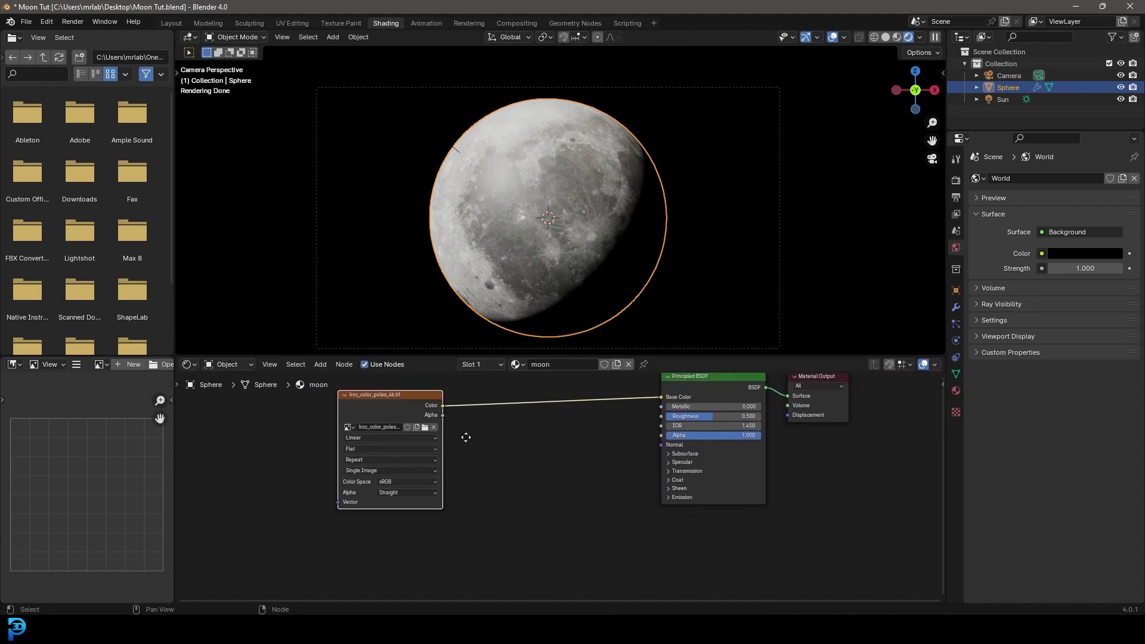
drag(417, 355, 417, 279)
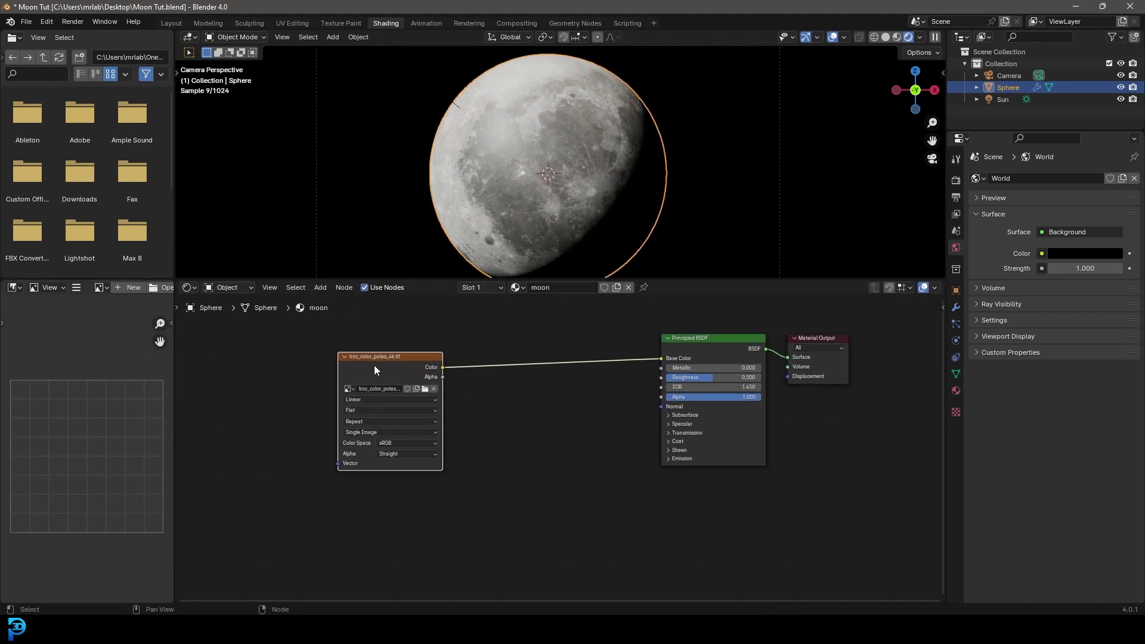
scroll(316, 345, up, 2)
key(shift+d)
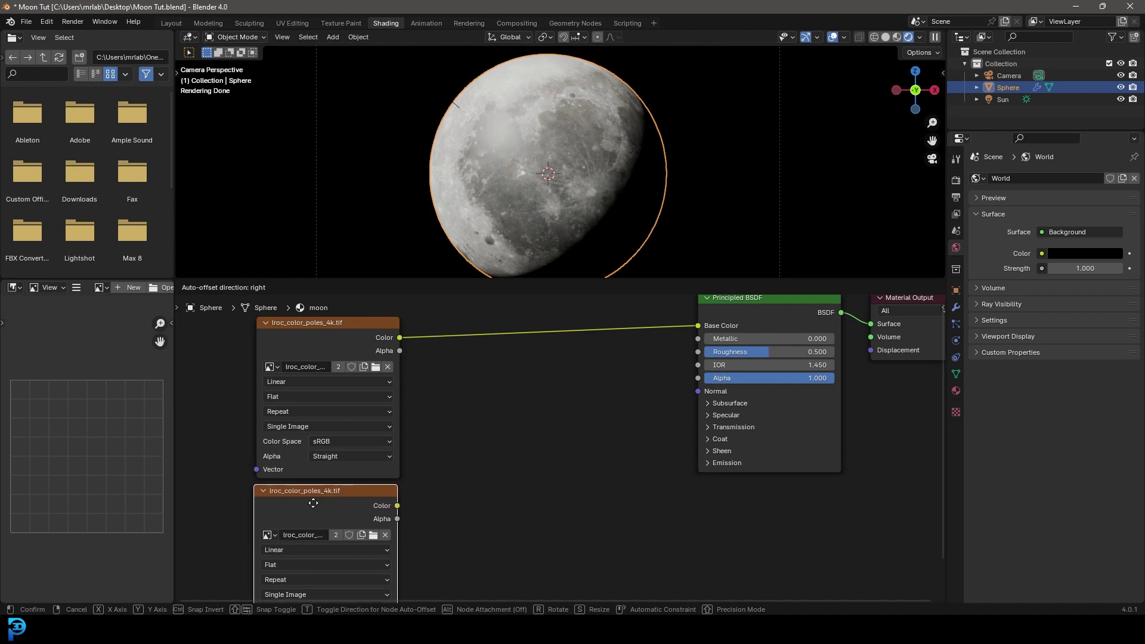
click(315, 504)
middle_drag(375, 540, 385, 476)
Step: Load the ldem_16.tif height map into the duplicated image node
click(384, 472)
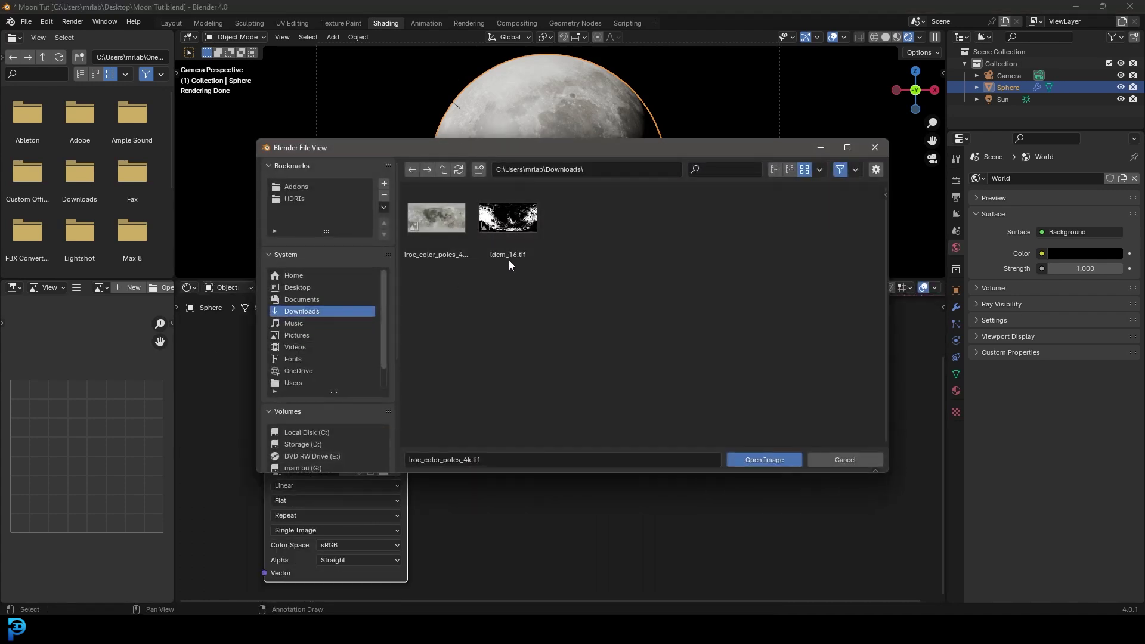
click(509, 209)
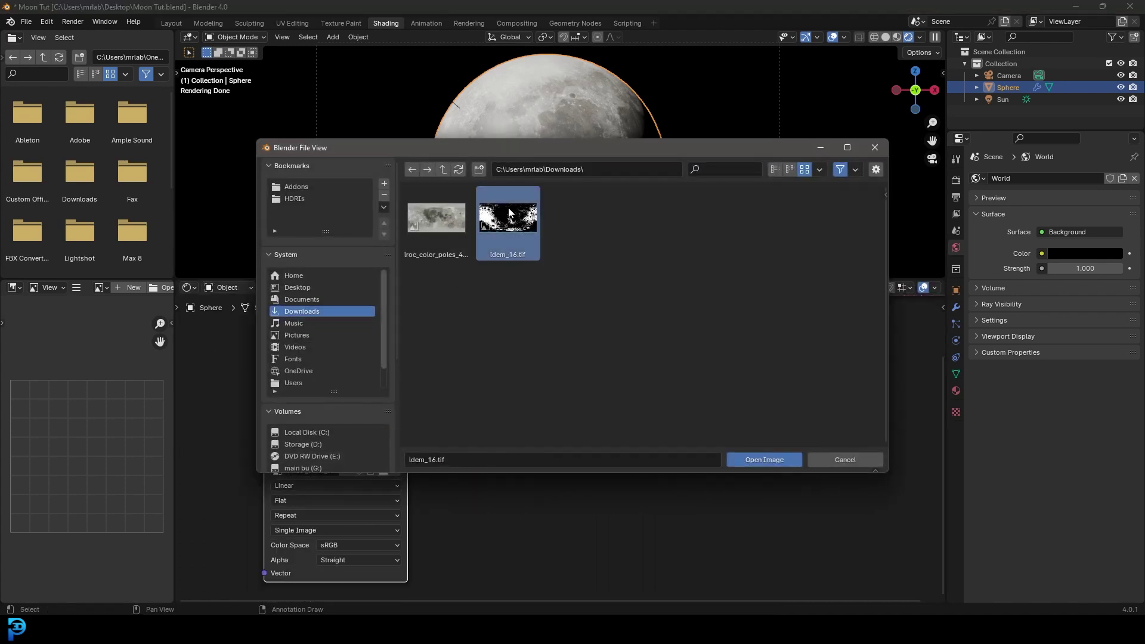
click(764, 460)
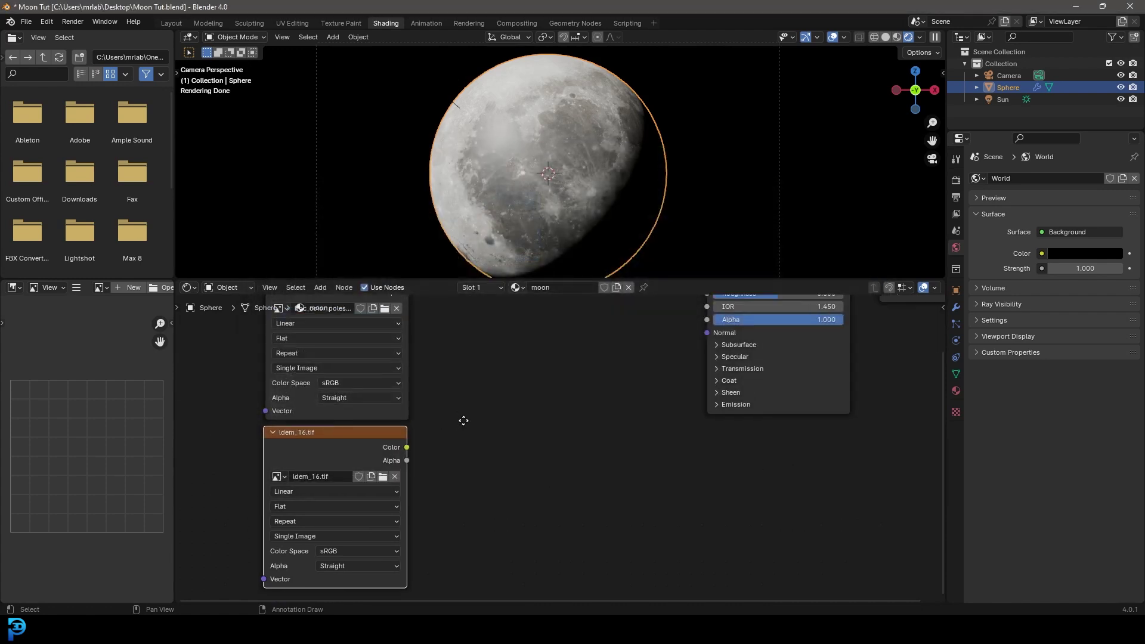
middle_drag(463, 417, 416, 477)
scroll(416, 477, down, 1)
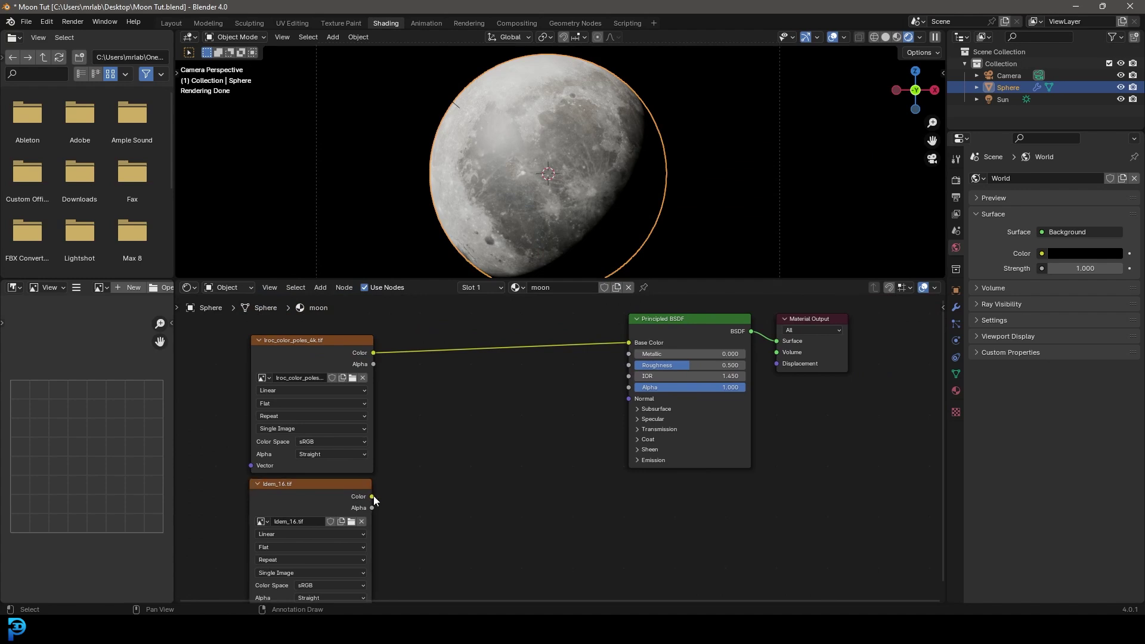
Step: Route ldem_16.tif's Color through a new Displacement node's Height into the Material Output Displacement
drag(373, 496, 775, 363)
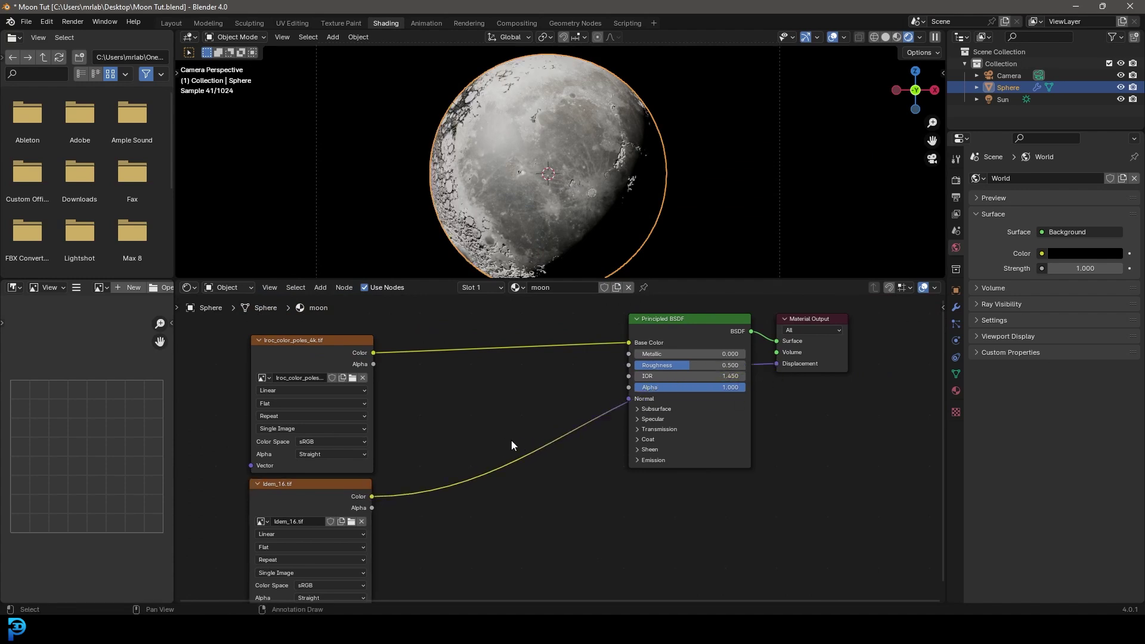
middle_drag(491, 440, 521, 416)
key(shift+a)
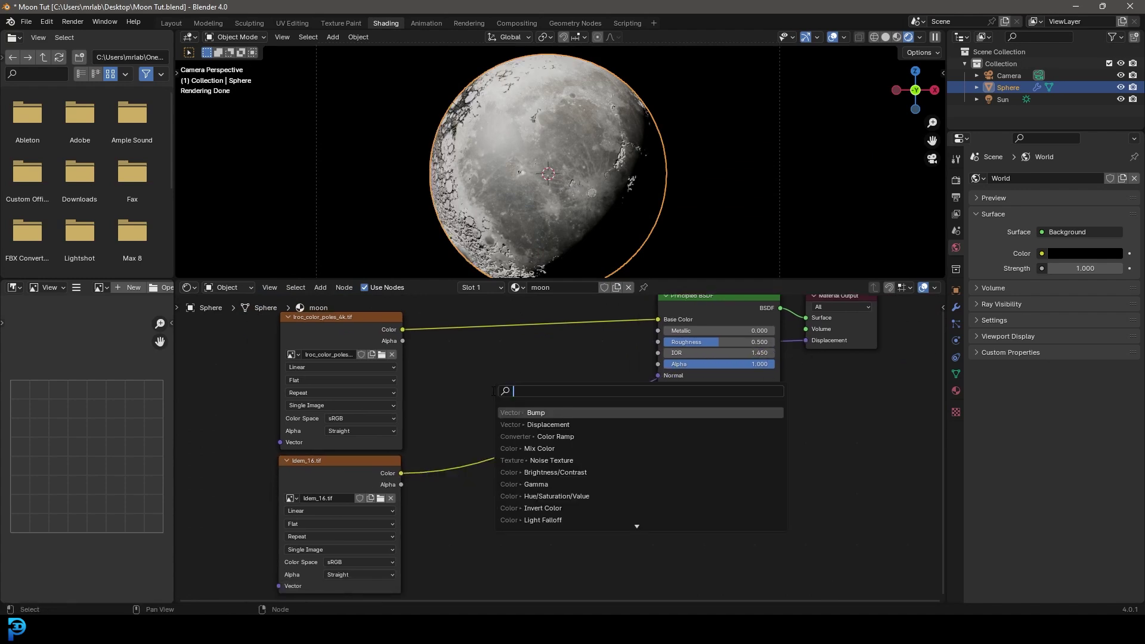
text(dip)
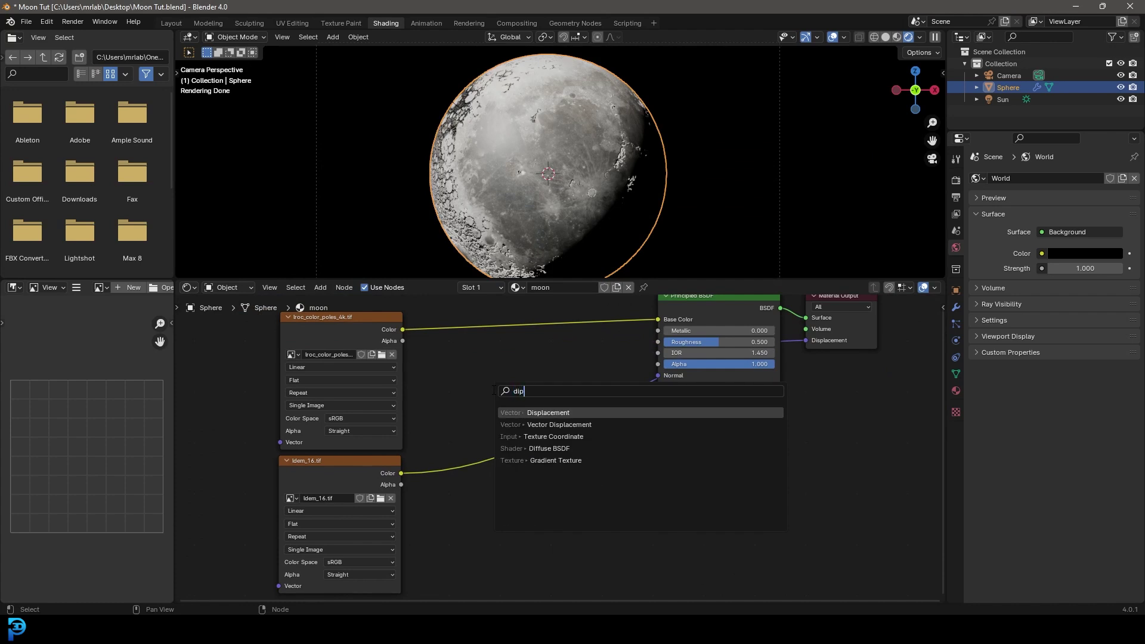
key(Return)
click(569, 445)
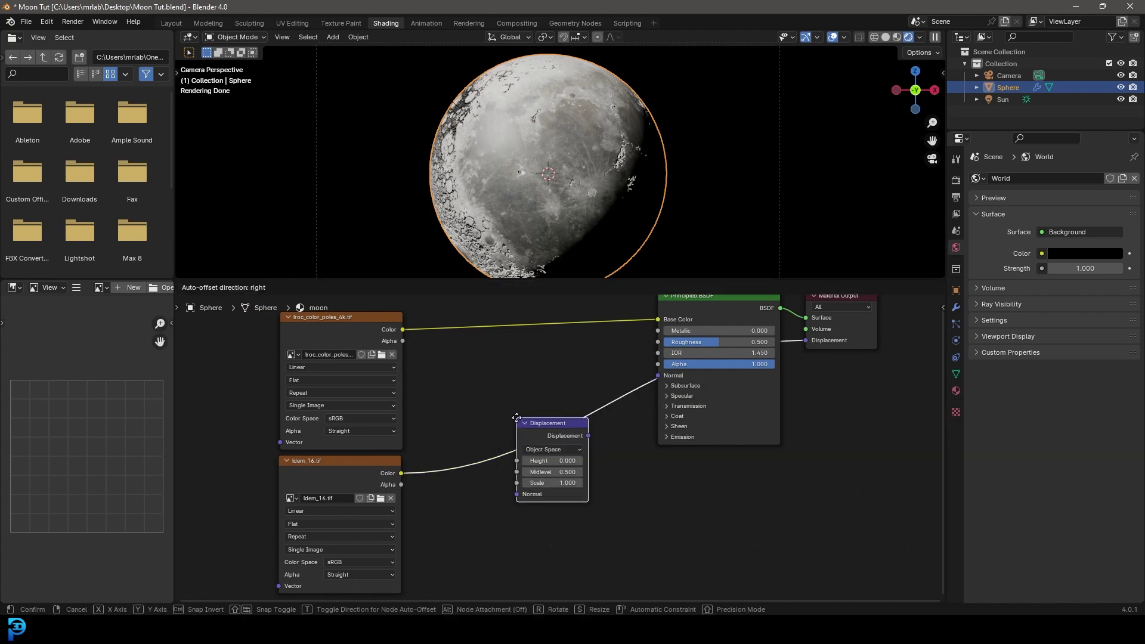
drag(518, 494, 435, 499)
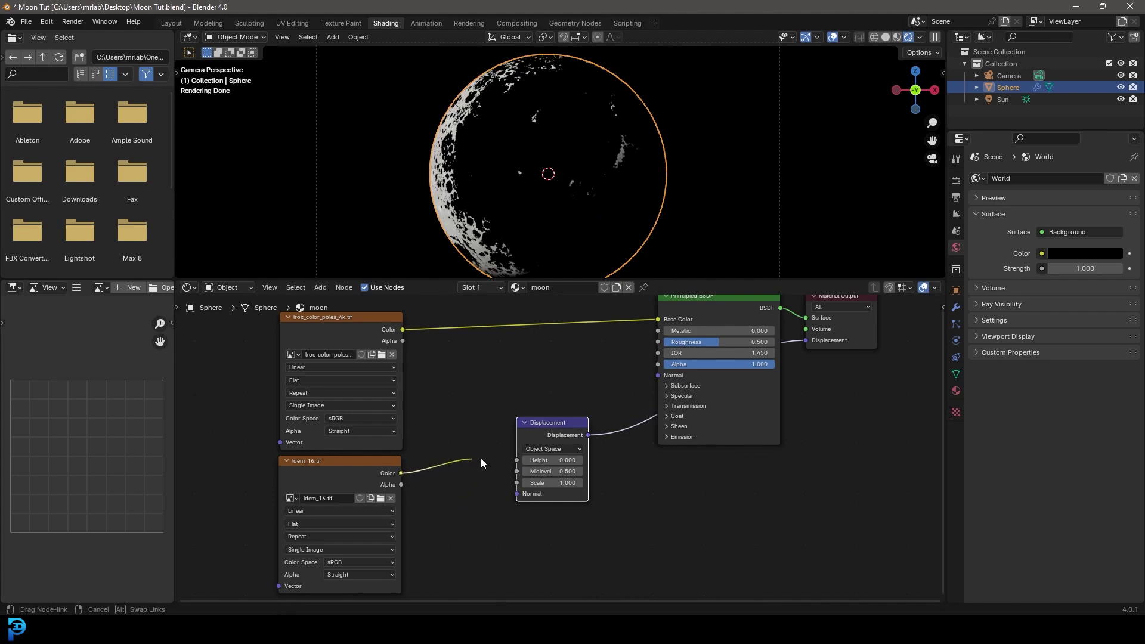
drag(481, 463, 525, 460)
Step: Rearrange the Displacement and Material Output nodes so the whole graph is visible
drag(564, 423, 775, 454)
middle_drag(903, 429, 726, 451)
drag(675, 320, 768, 340)
middle_drag(256, 476, 325, 446)
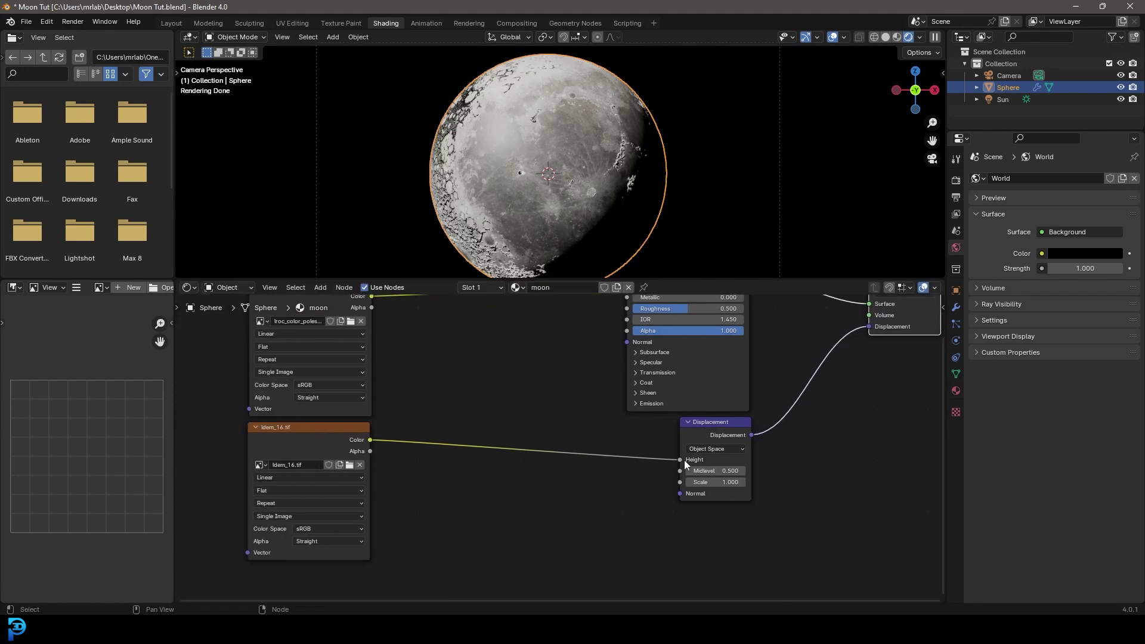
drag(717, 424, 714, 441)
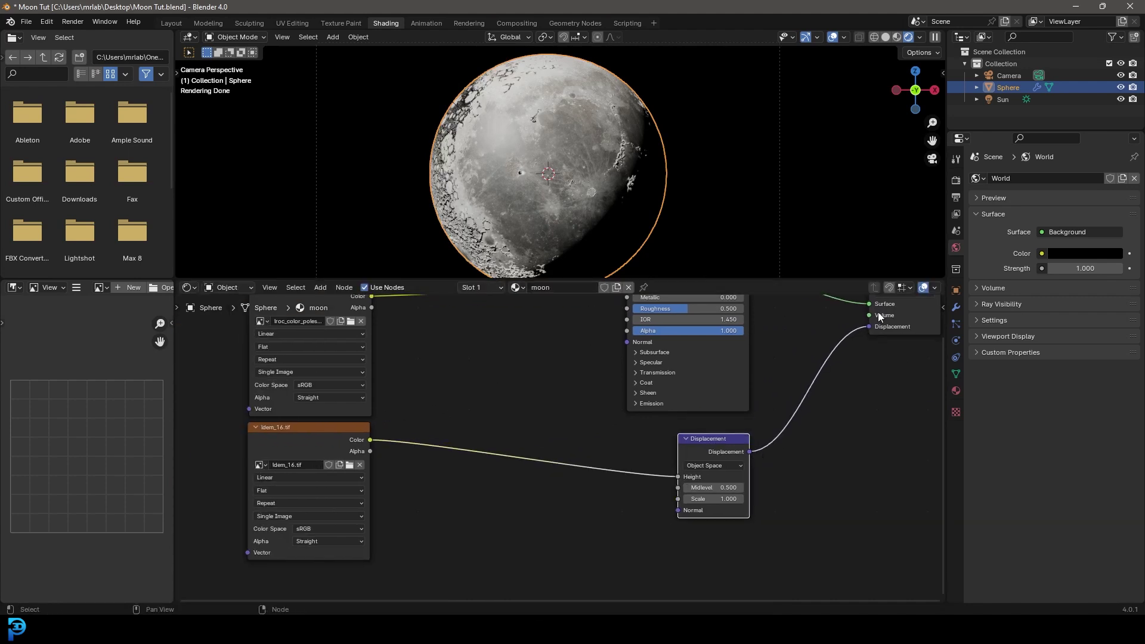
drag(908, 298, 896, 352)
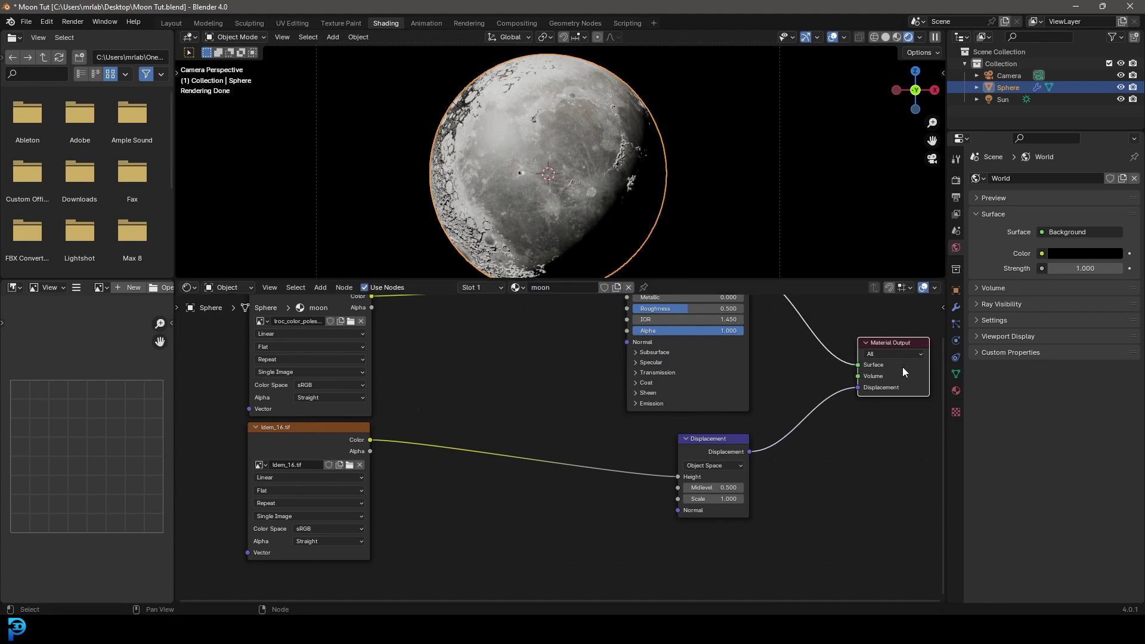
scroll(415, 565, up, 2)
middle_drag(414, 565, 477, 470)
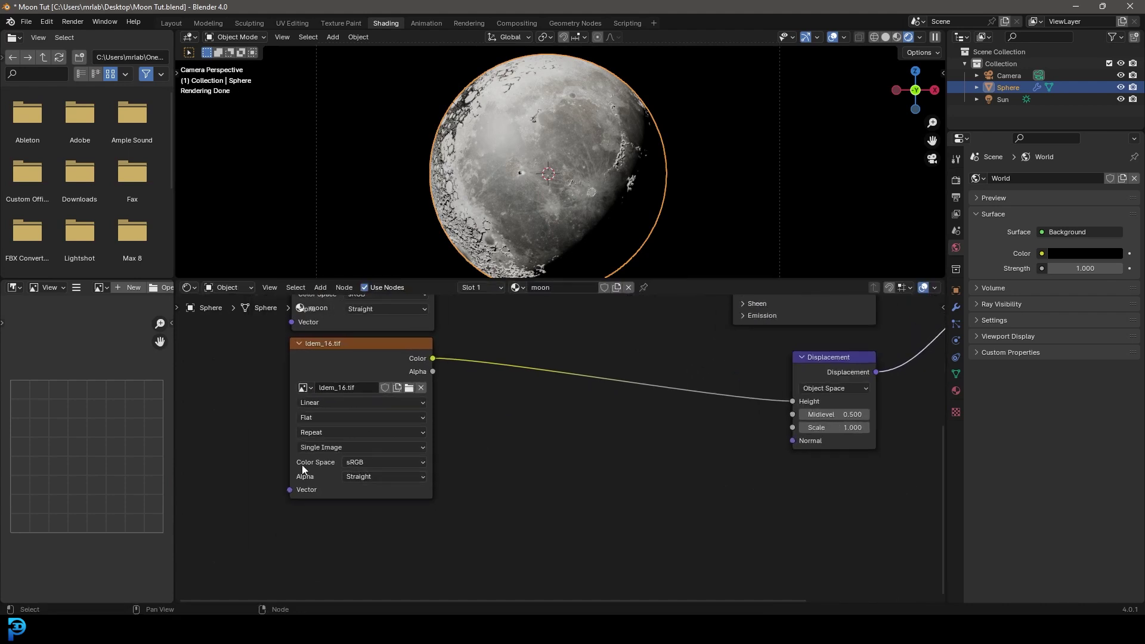
Step: Set the ldem_16.tif node's Color Space to Non-Color
click(359, 462)
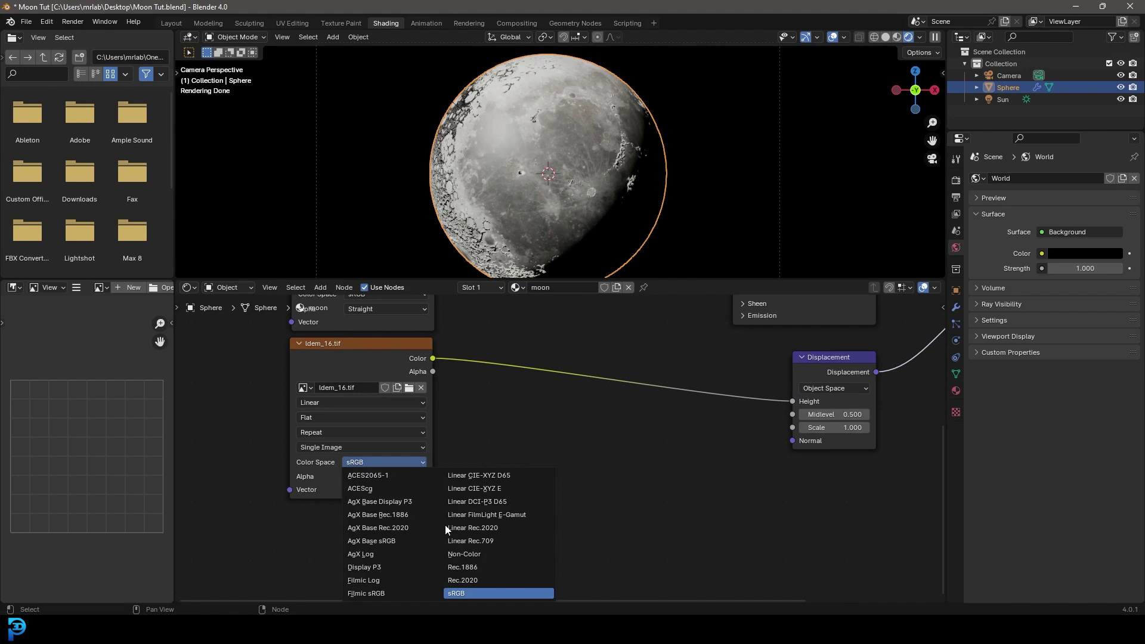
click(482, 554)
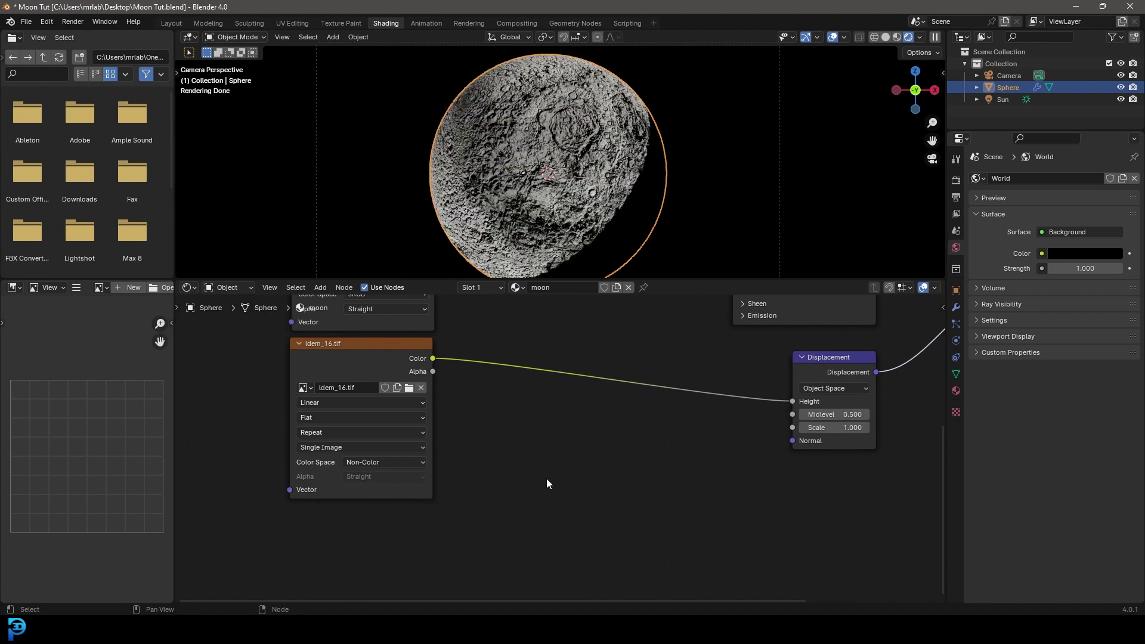
middle_drag(488, 362, 440, 445)
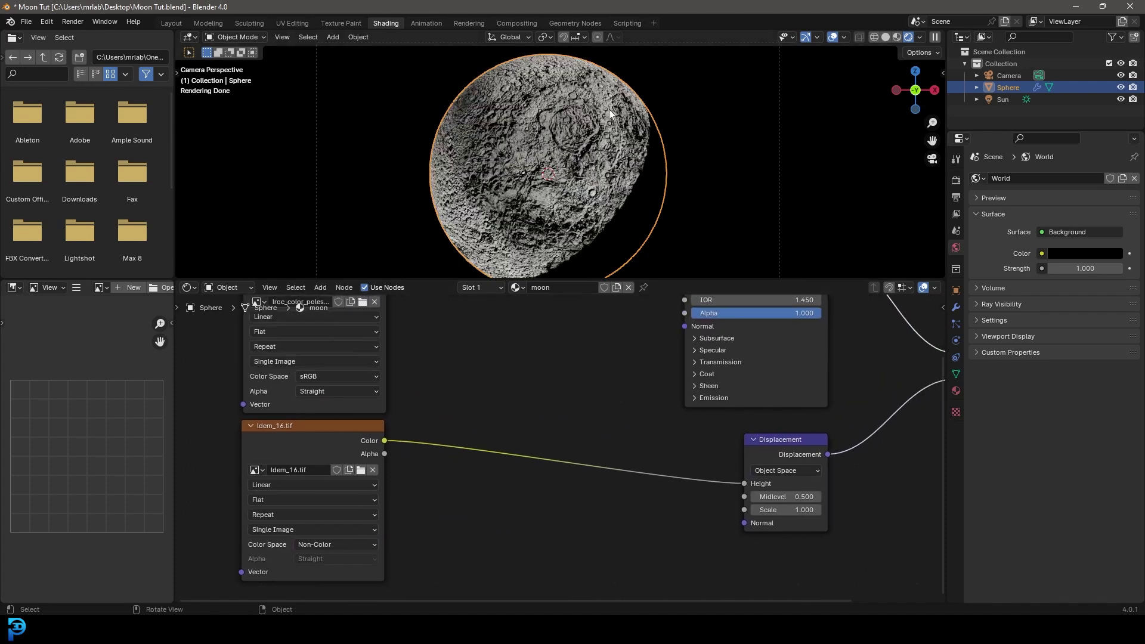
scroll(677, 440, up, 1)
Step: Set the Displacement node's Scale to 0.005
middle_drag(678, 440, 562, 461)
click(574, 455)
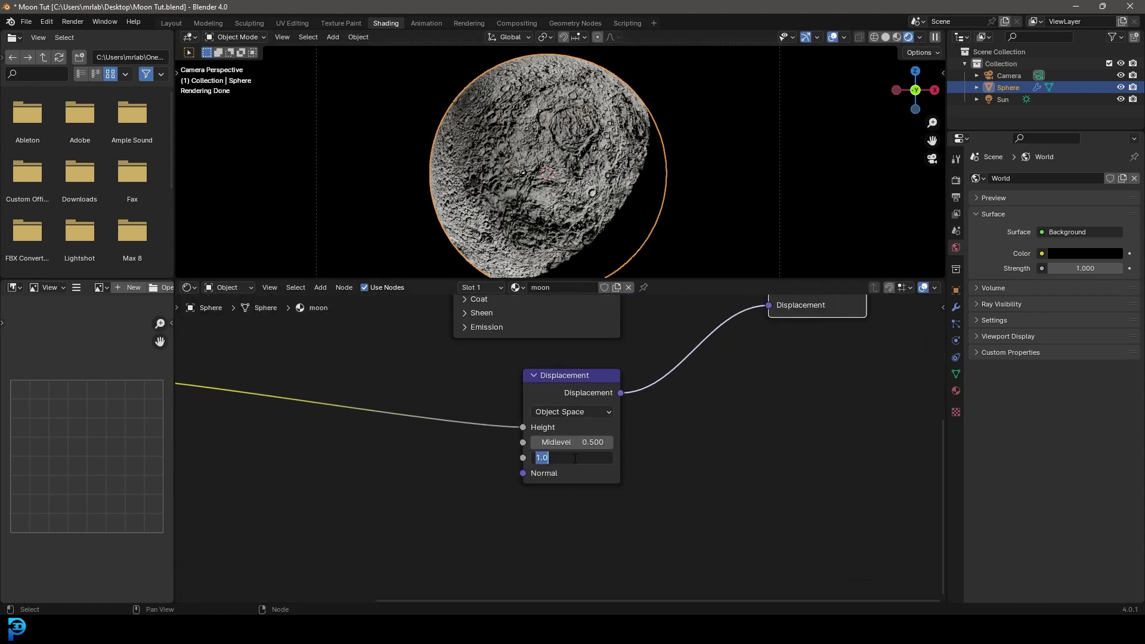
text(.)
key(Return)
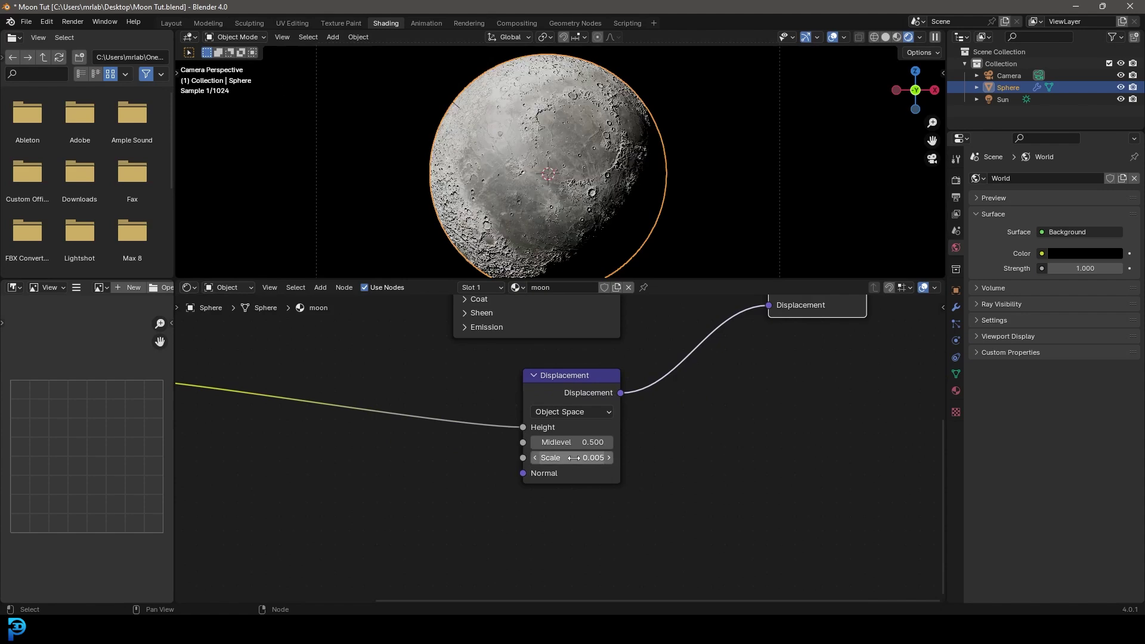
scroll(587, 170, up, 3)
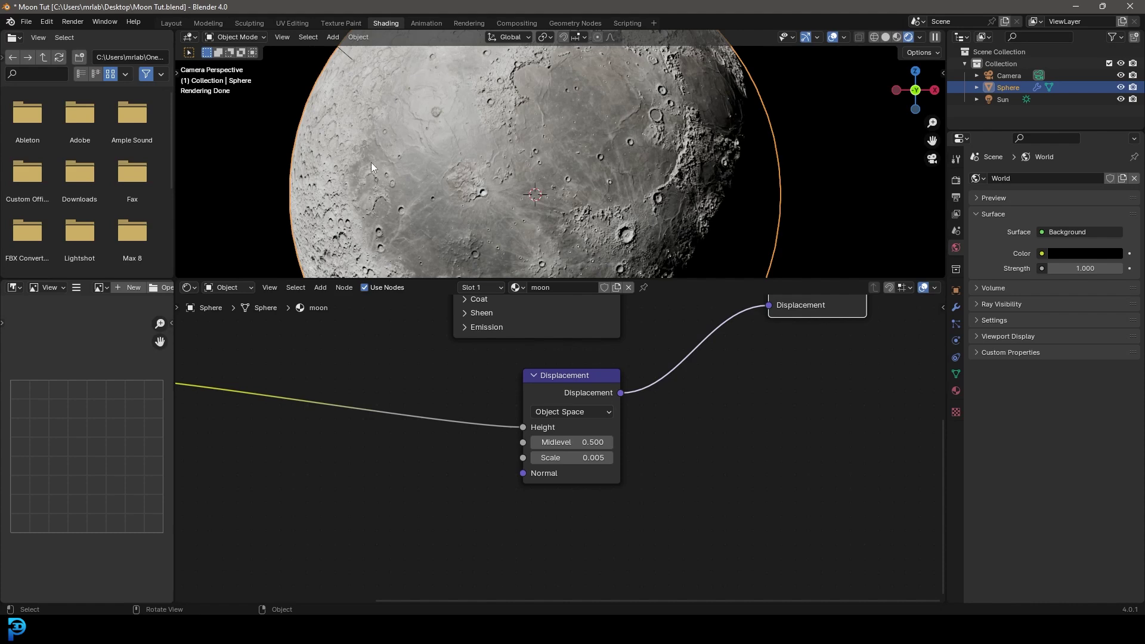
scroll(521, 135, down, 3)
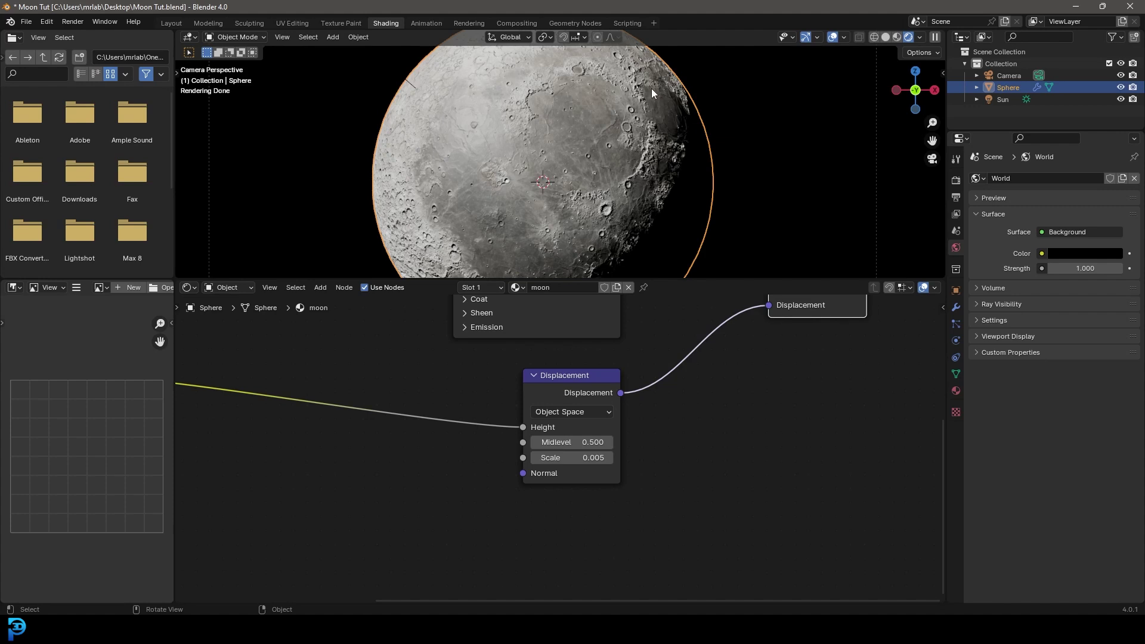
Step: Enable adaptive subdivision and set the moon material's Displacement method to Displacement and Bump
click(957, 307)
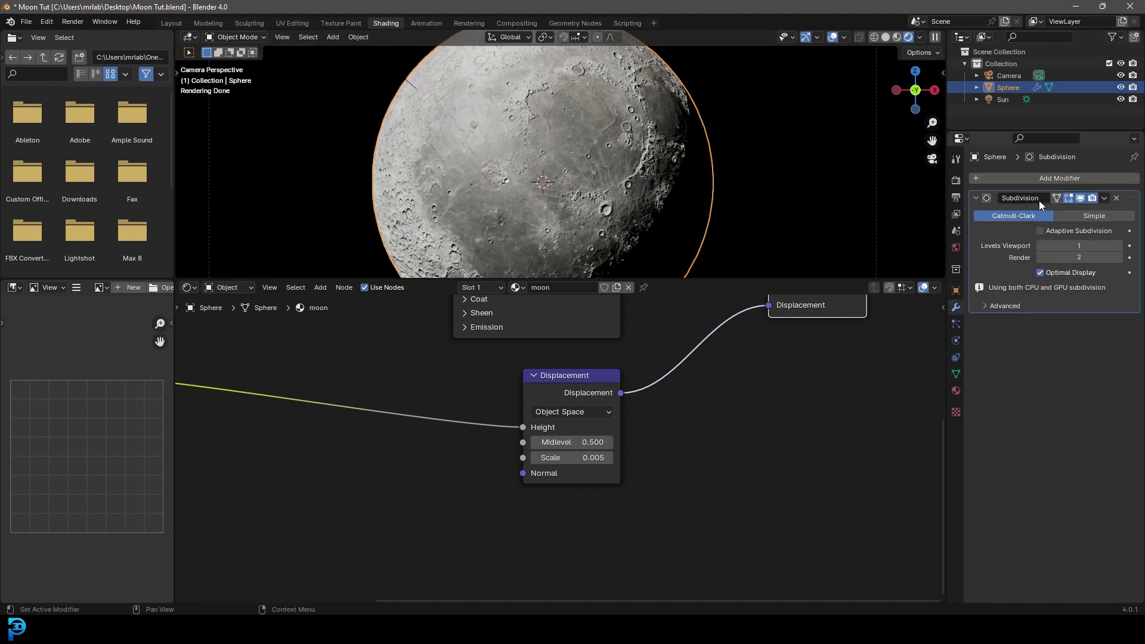
click(1039, 231)
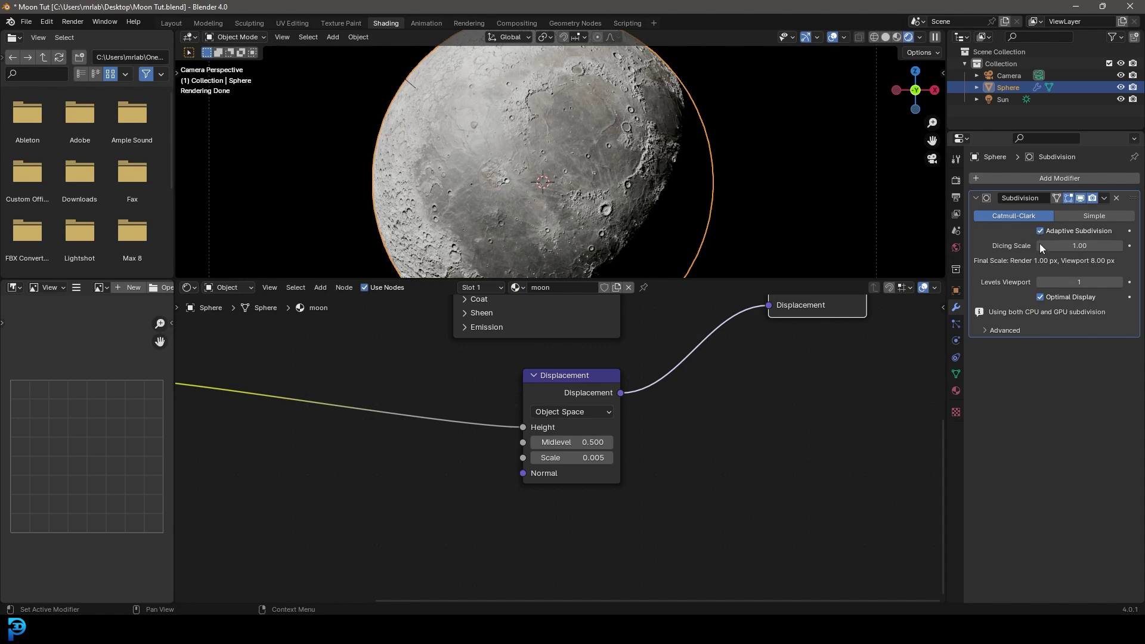
click(956, 391)
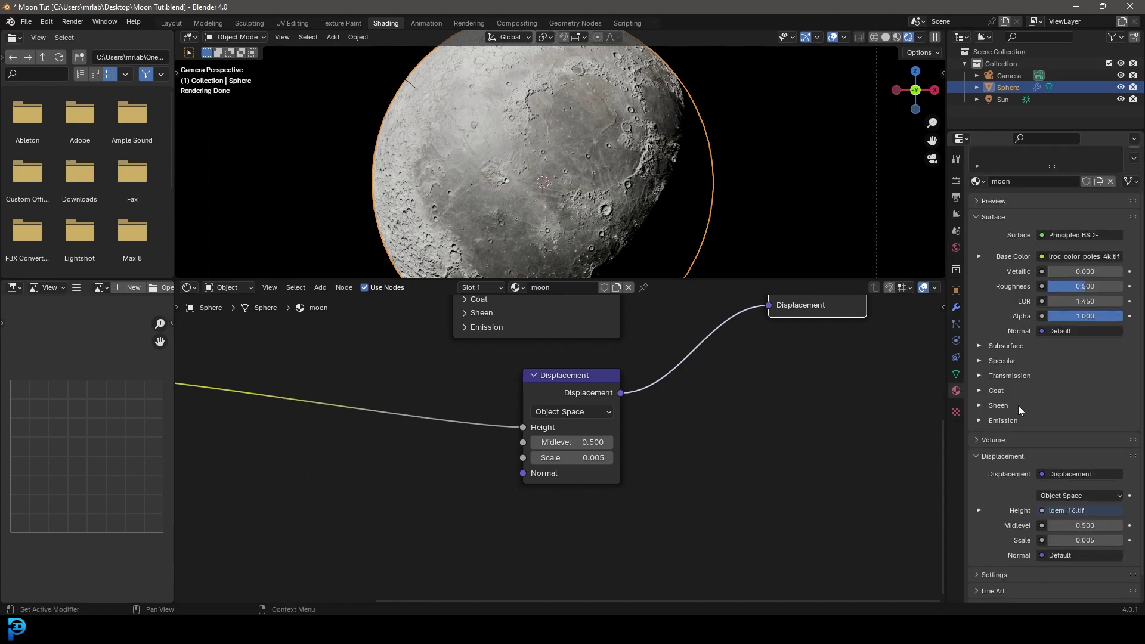
scroll(1009, 381, down, 2)
click(989, 578)
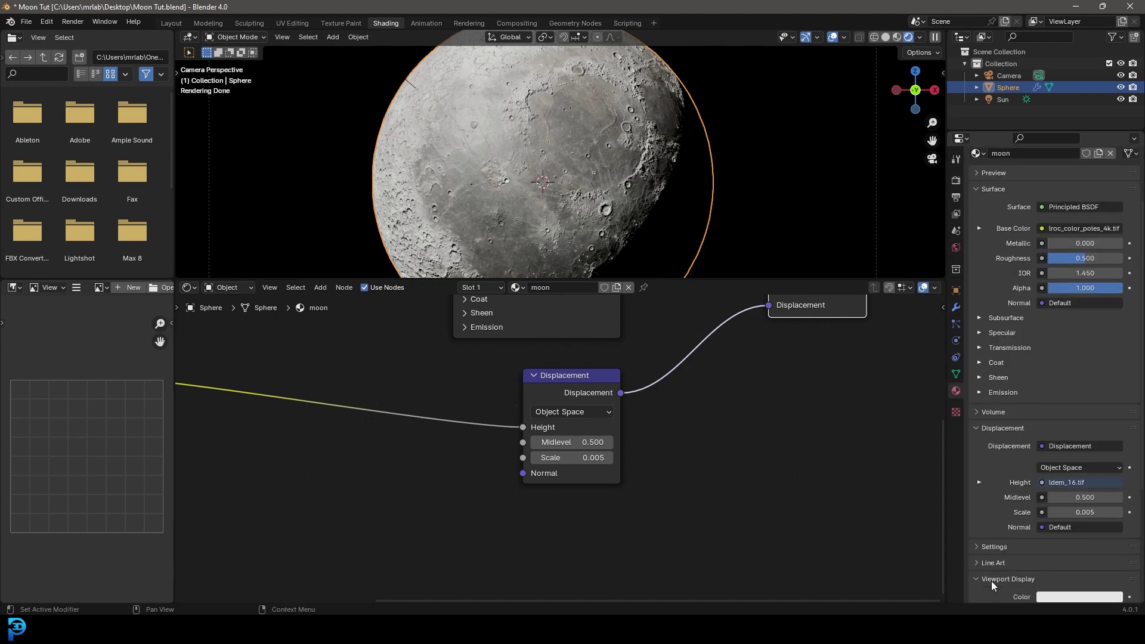
scroll(993, 561, down, 5)
scroll(1023, 493, down, 1)
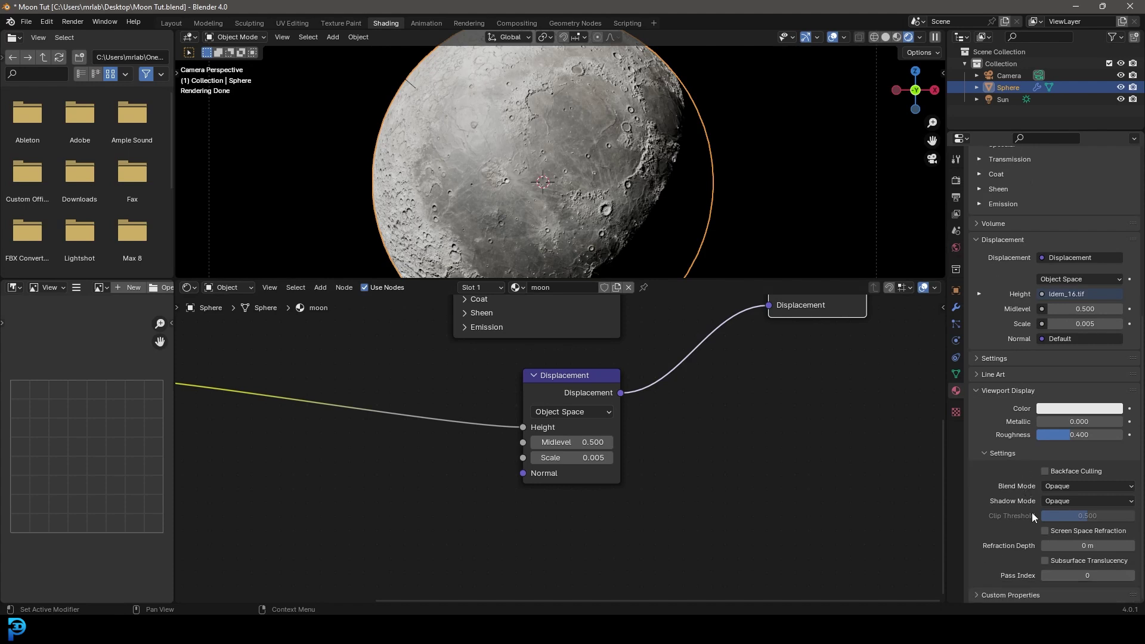
click(989, 358)
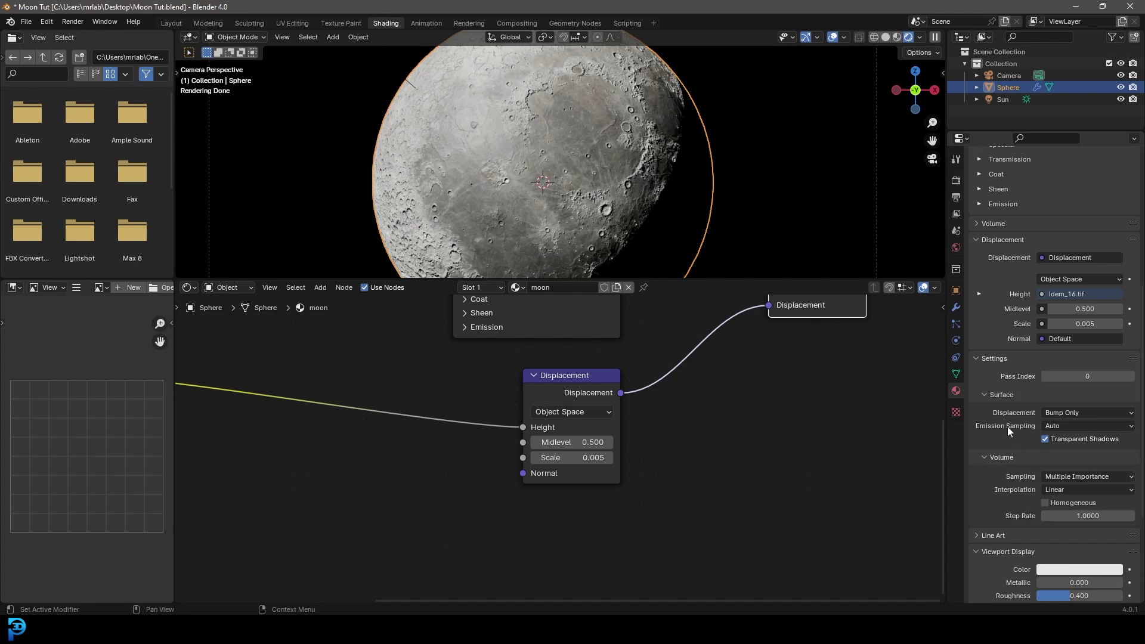
click(1080, 412)
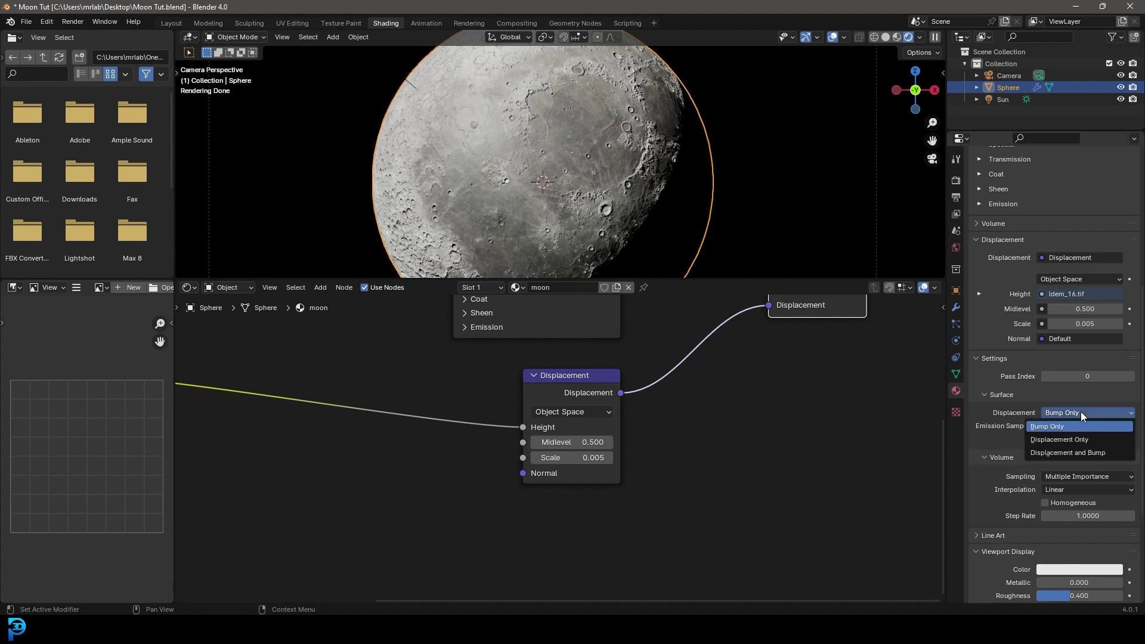
click(1098, 453)
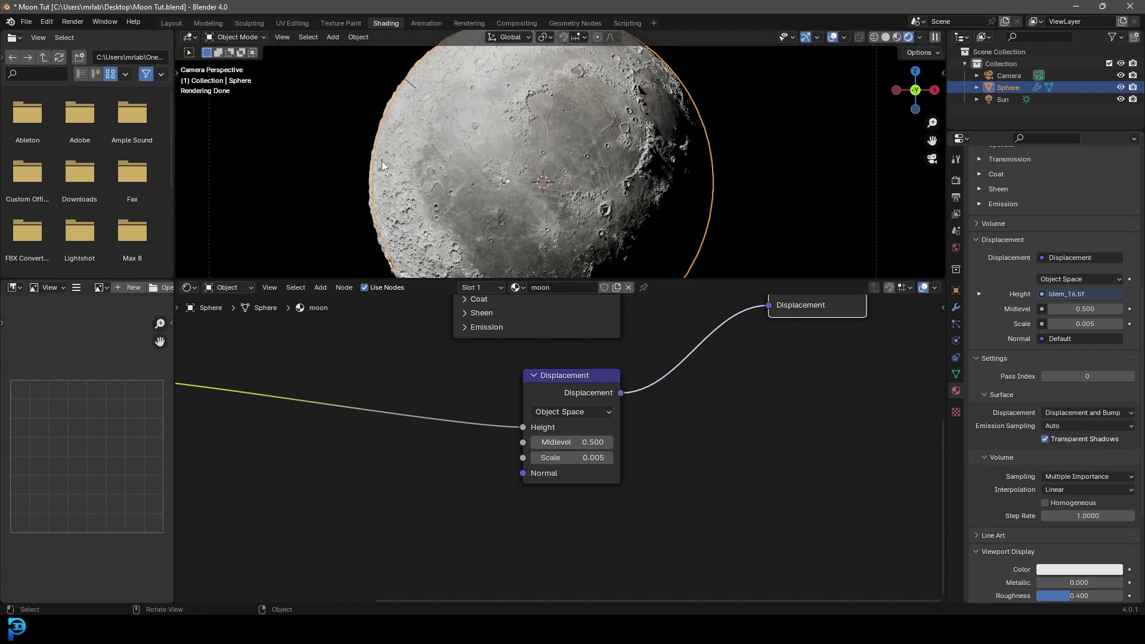
scroll(327, 427, down, 2)
middle_drag(328, 427, 600, 527)
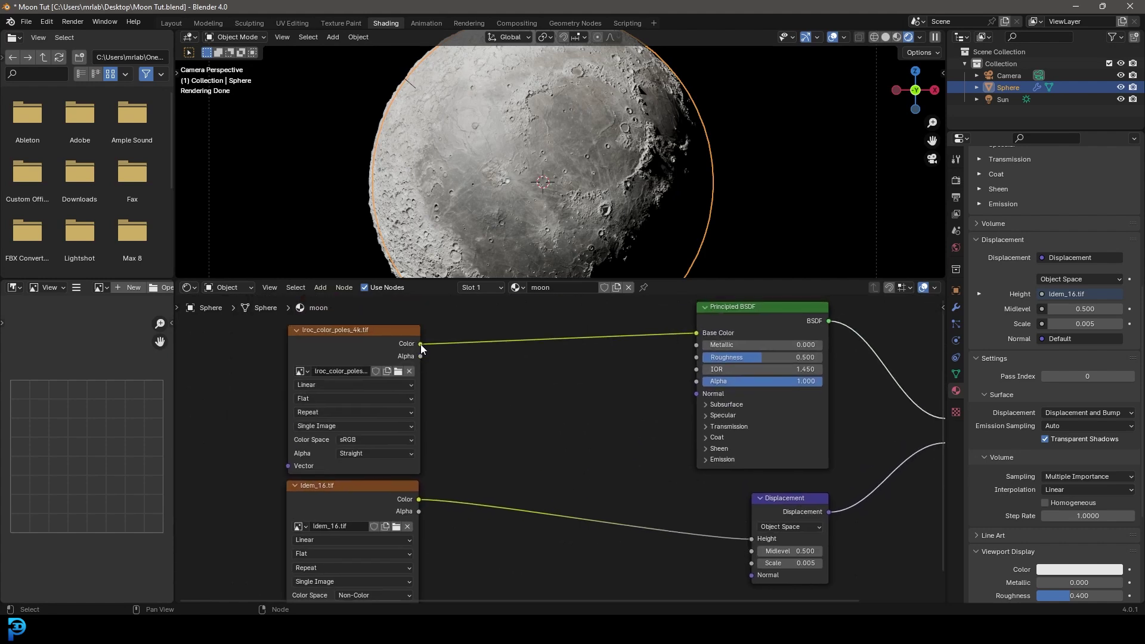
Step: Insert a Bump node of strength 0.04 between the colour map and the BSDF Normal
drag(421, 345, 697, 394)
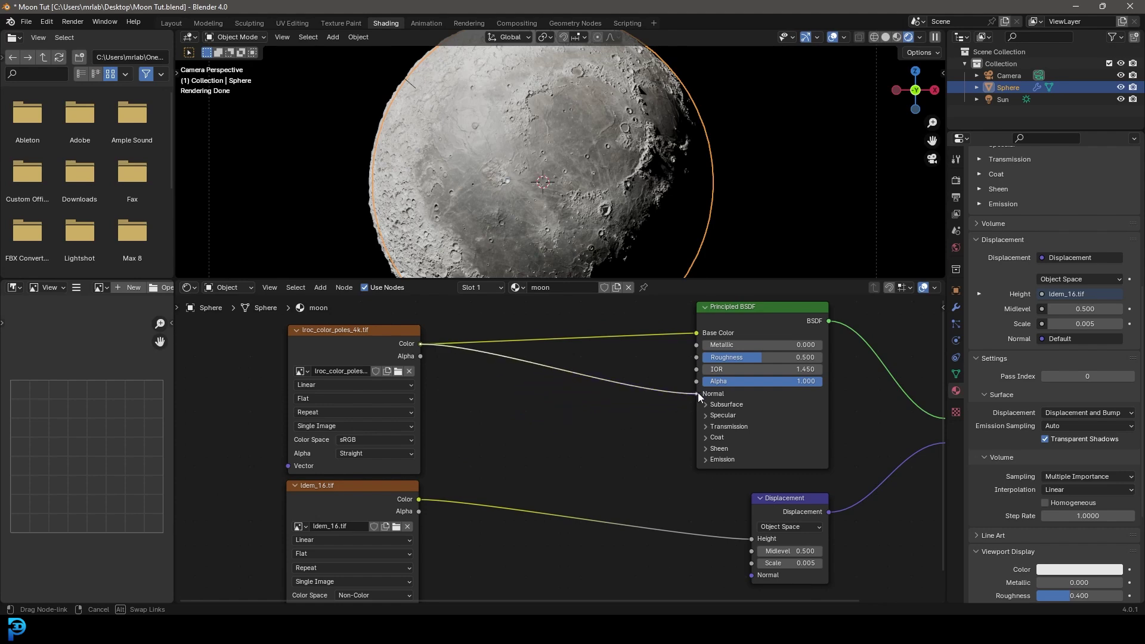
scroll(643, 379, up, 1)
key(shift+a)
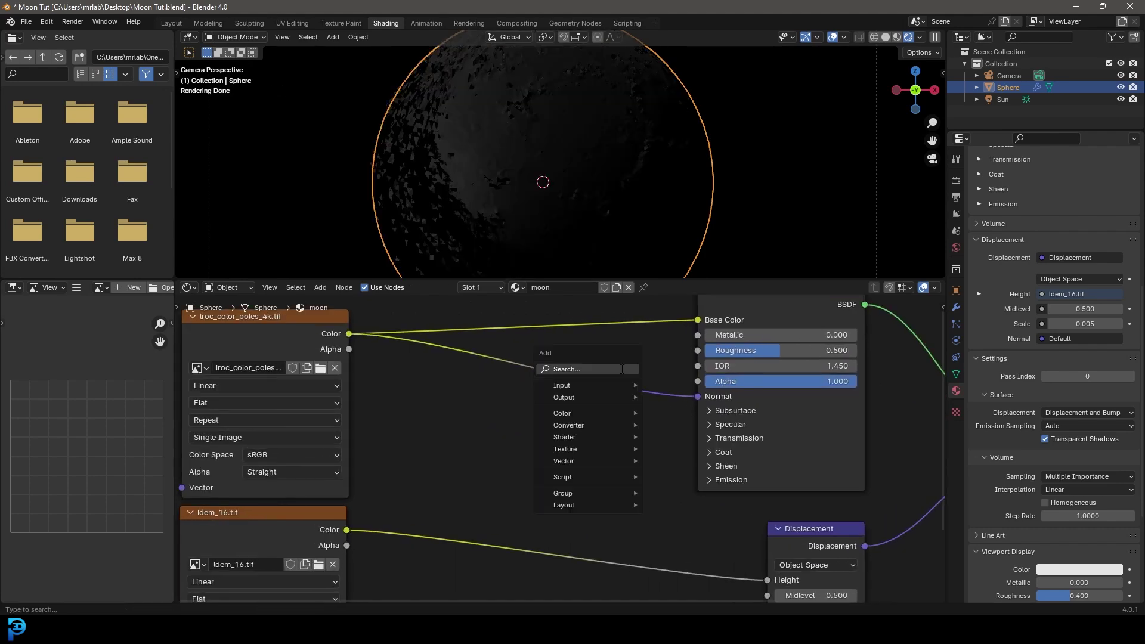
click(621, 368)
text(bump)
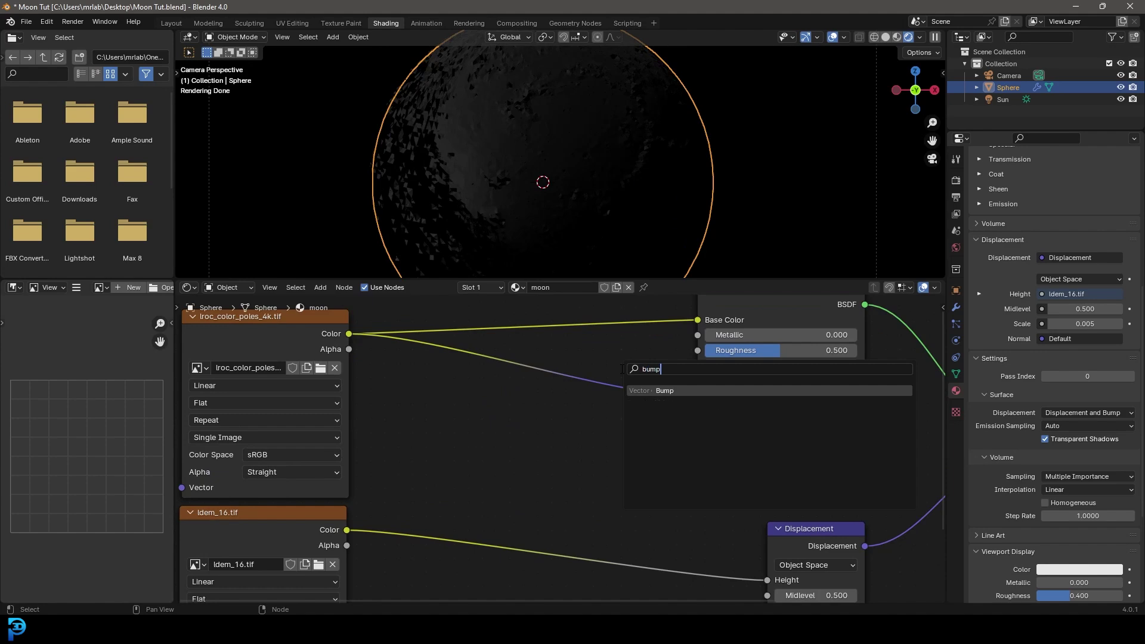
key(Return)
click(548, 360)
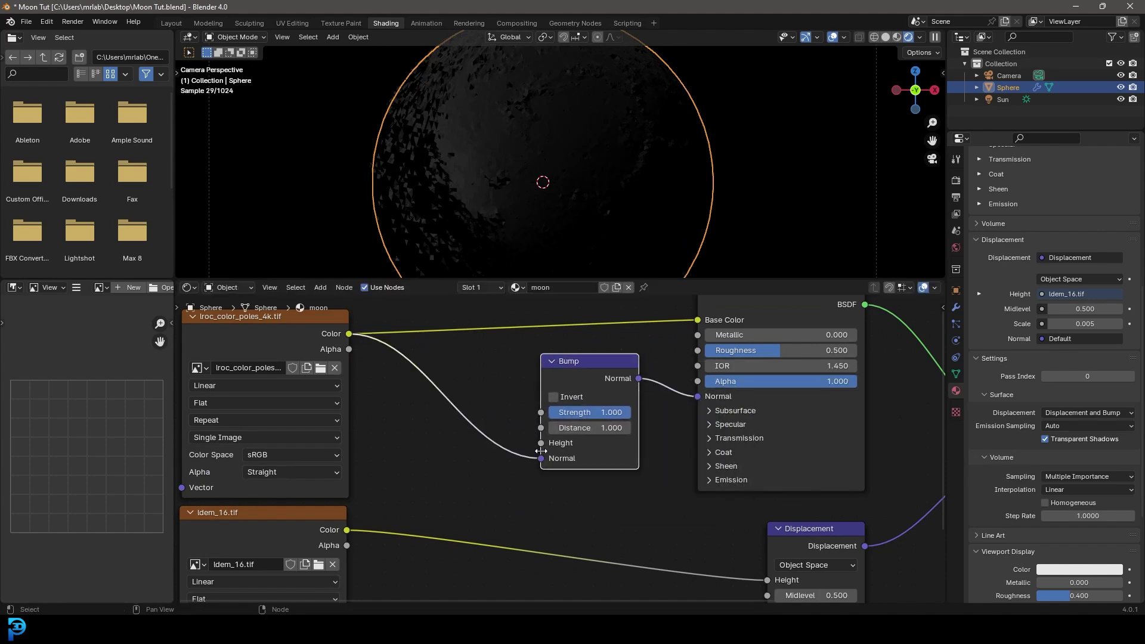
drag(542, 458, 541, 443)
double_click(586, 412)
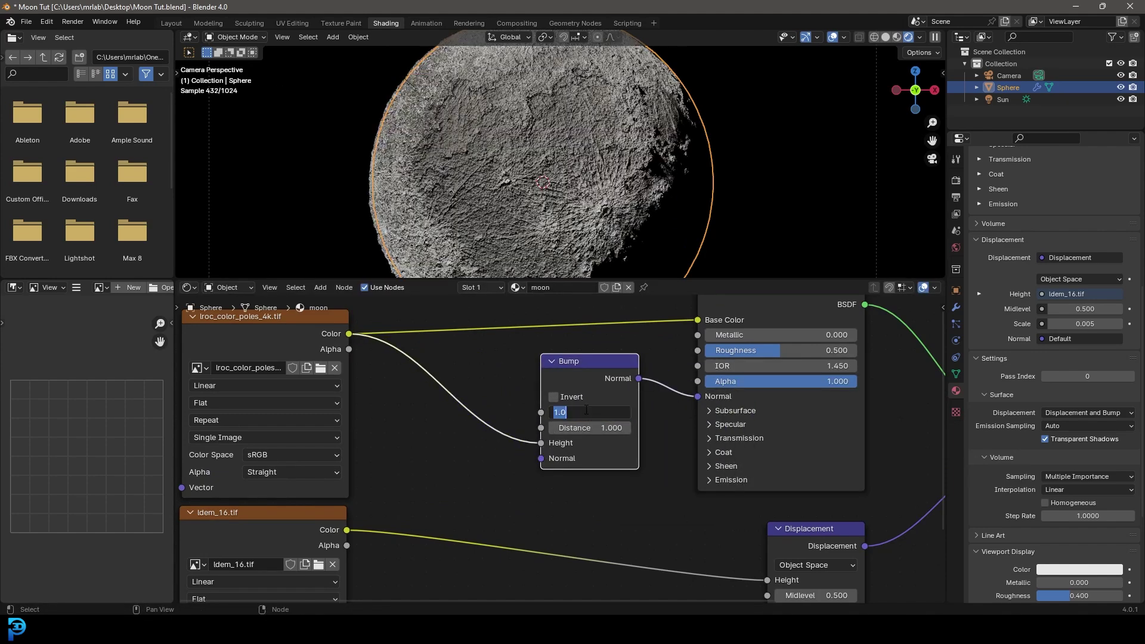
text(.04)
key(Return)
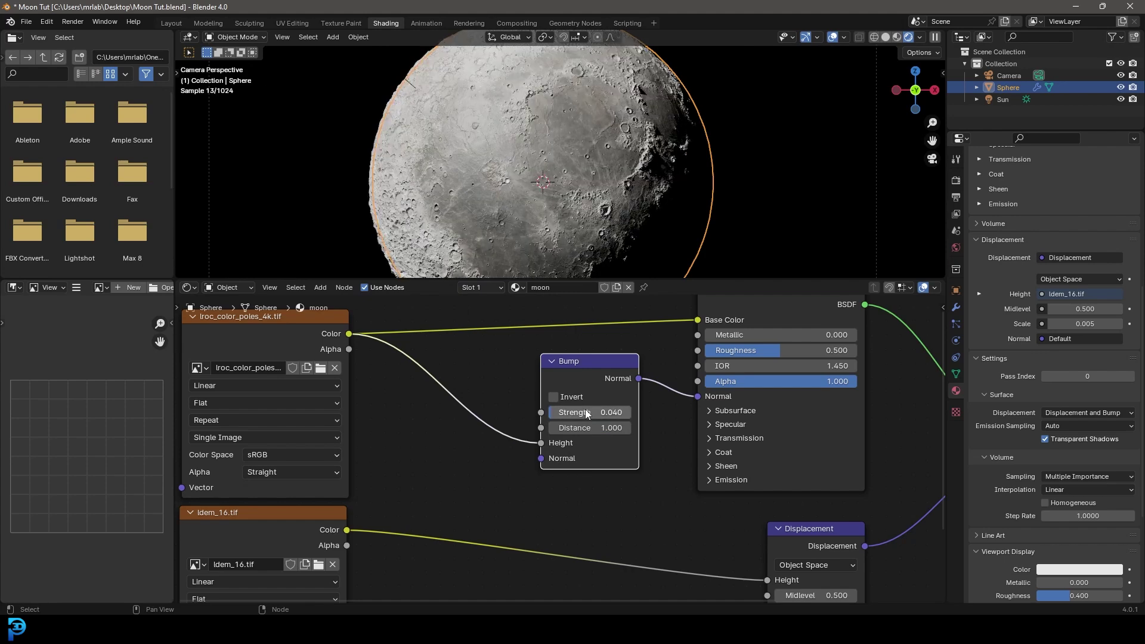
Step: Raise the Principled BSDF Roughness to 0.791
middle_drag(589, 413, 425, 450)
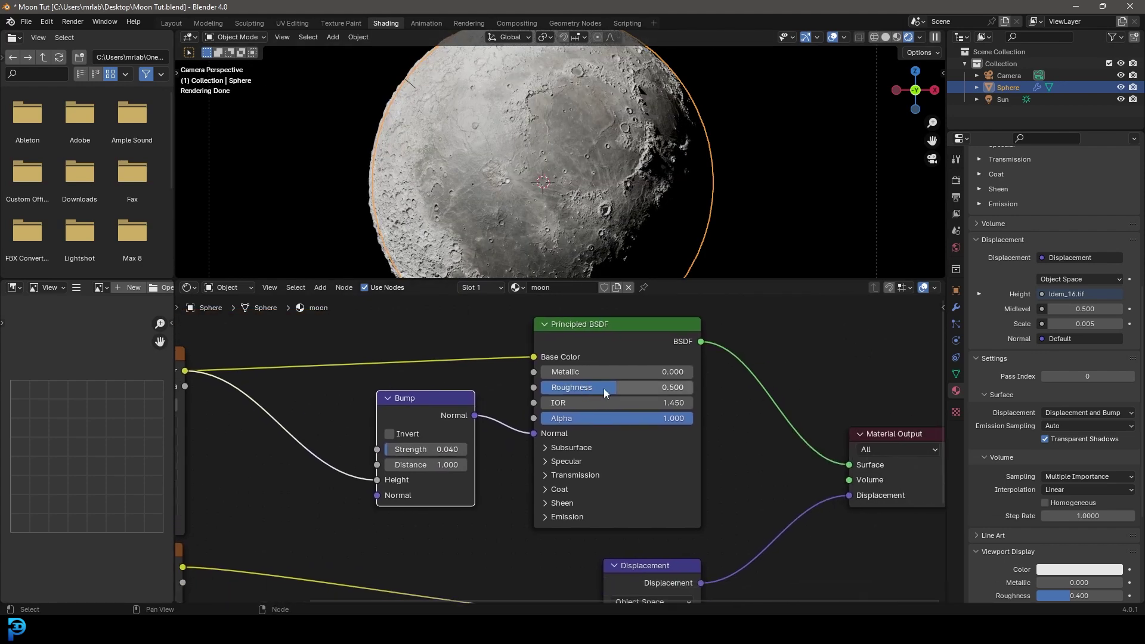
drag(605, 388, 662, 397)
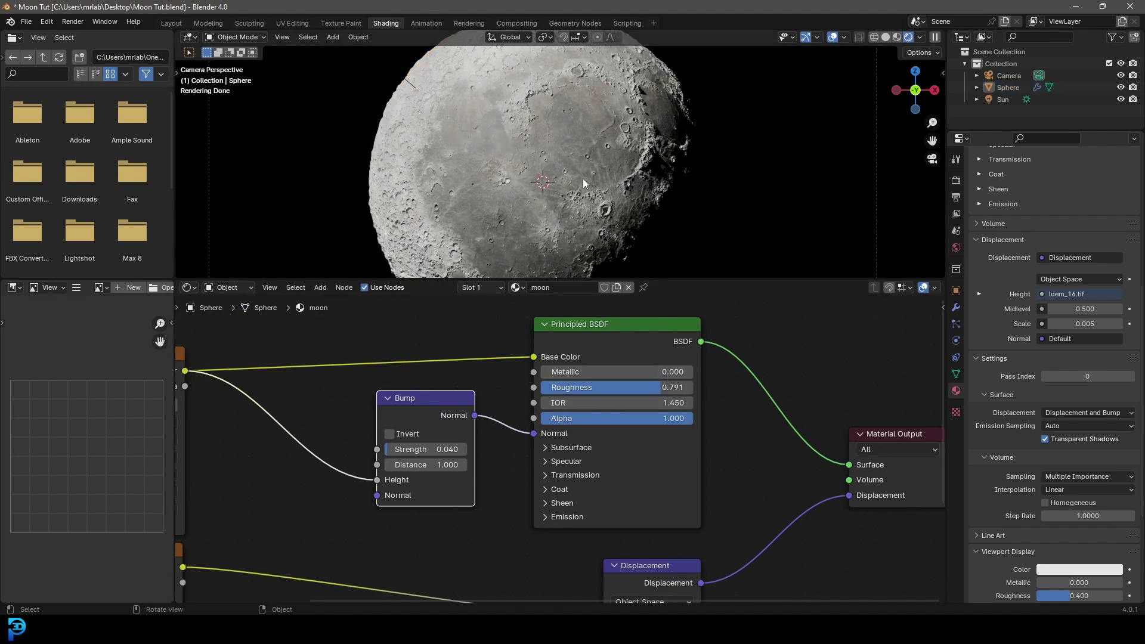
scroll(589, 175, down, 3)
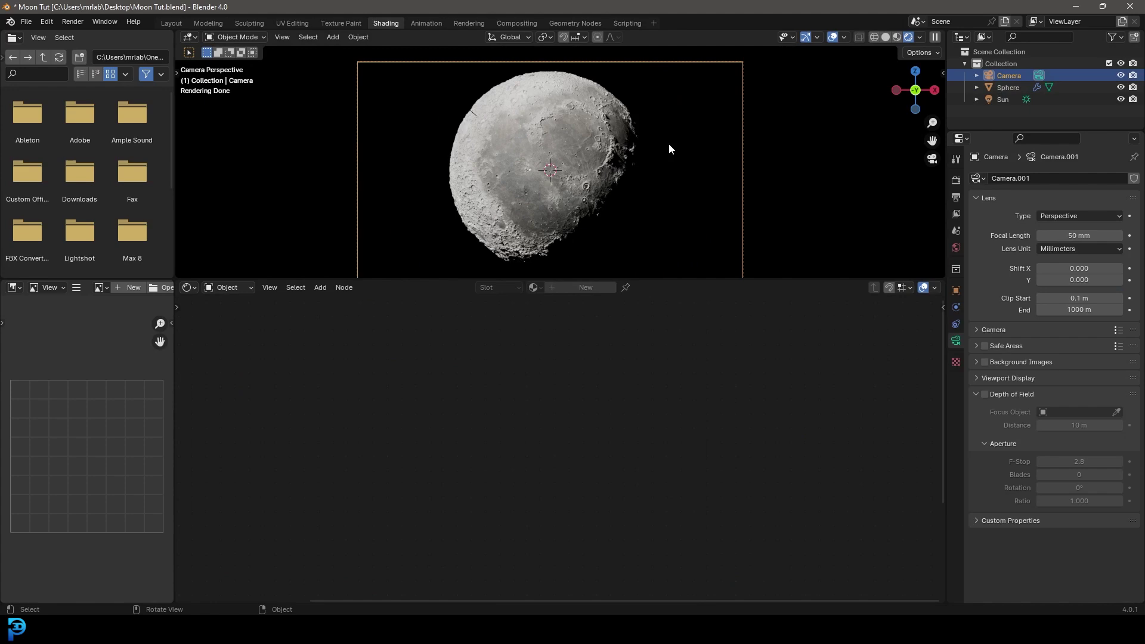
Step: Move the camera along Z closer to the moon so it fills more of the frame
key(g)
key(z)
key(z)
click(651, 201)
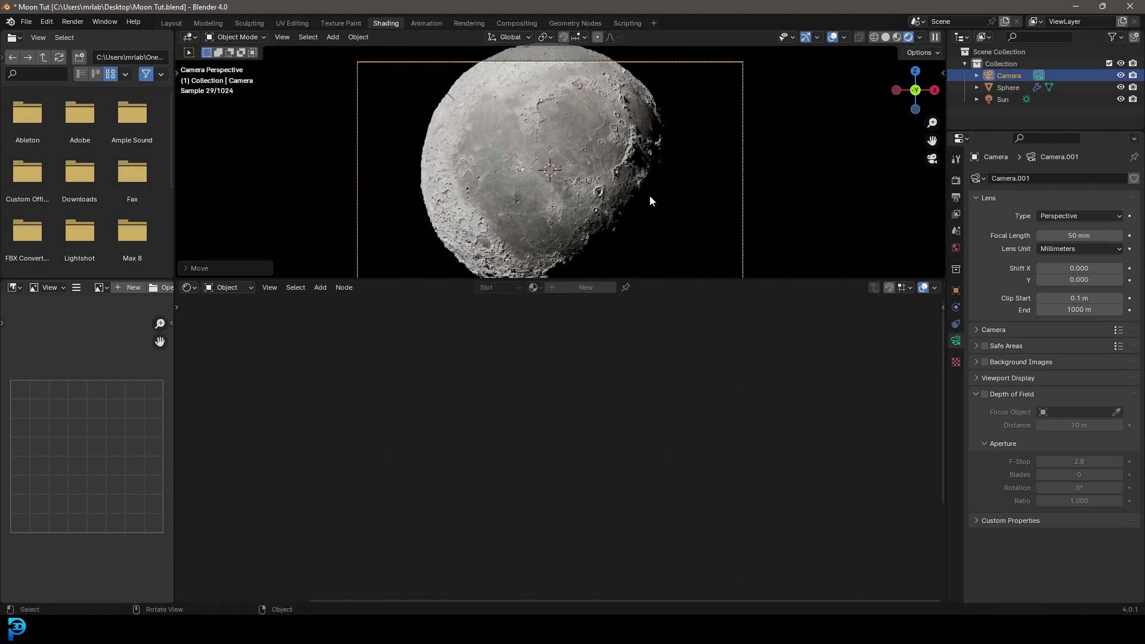
scroll(615, 183, down, 2)
Step: Switch the viewport to solid shading, save Moon Tut.blend, and render the image
key(z)
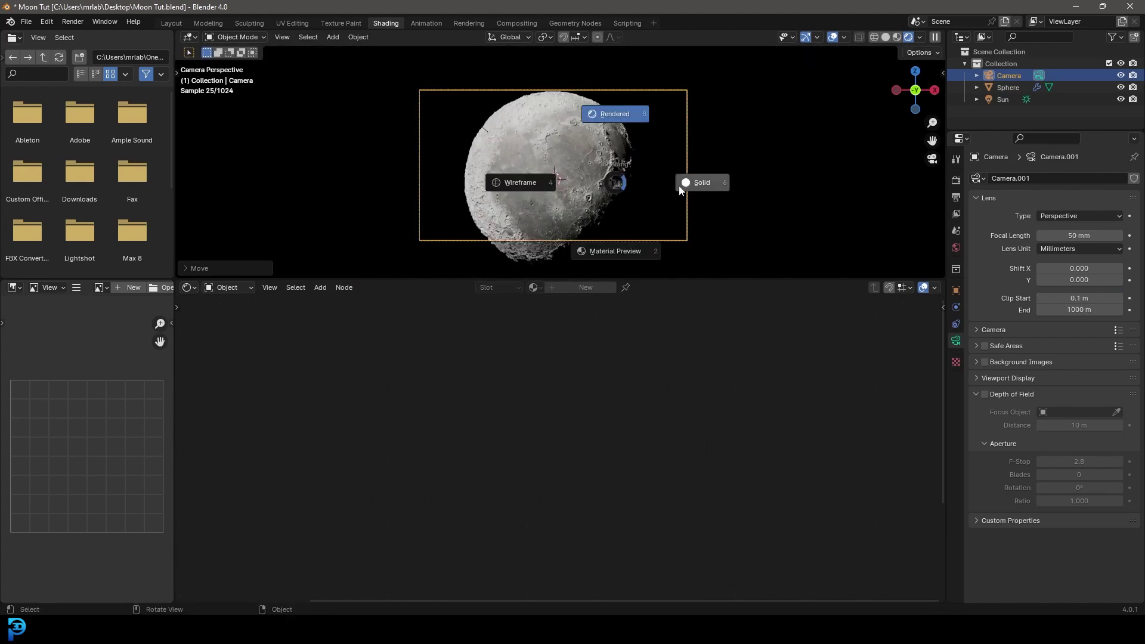
click(679, 185)
key(ctrl+s)
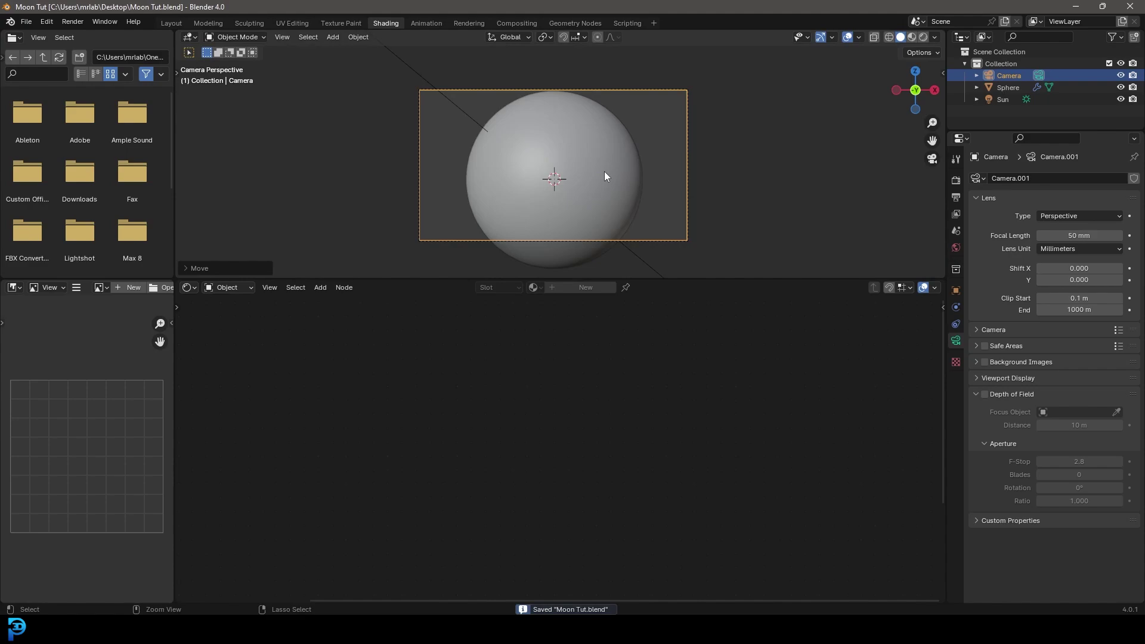
click(82, 21)
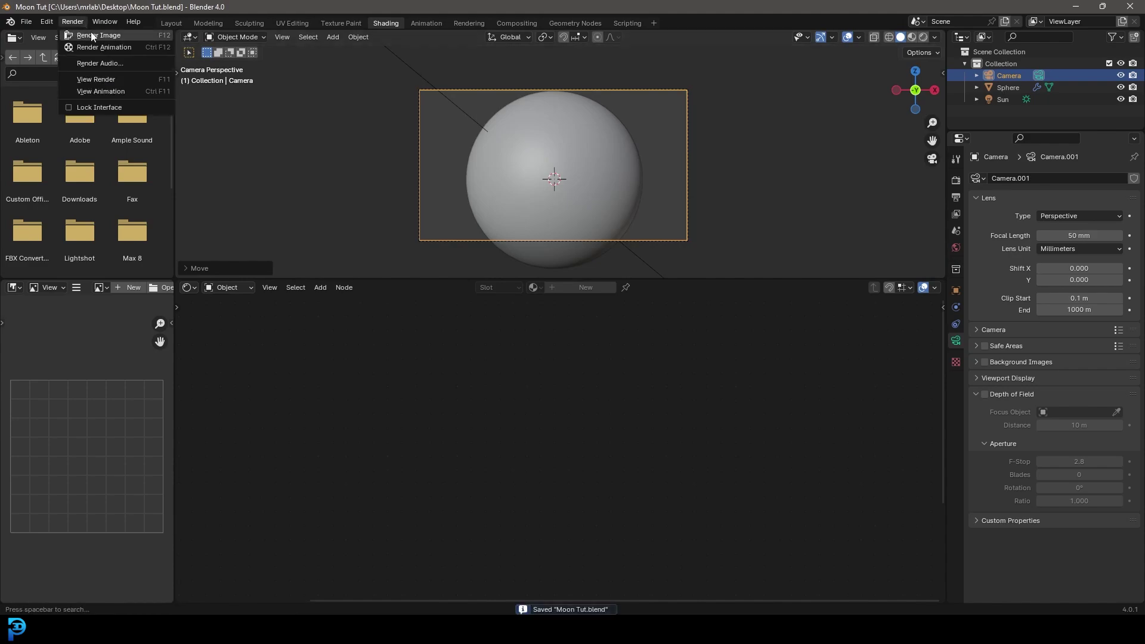
click(133, 36)
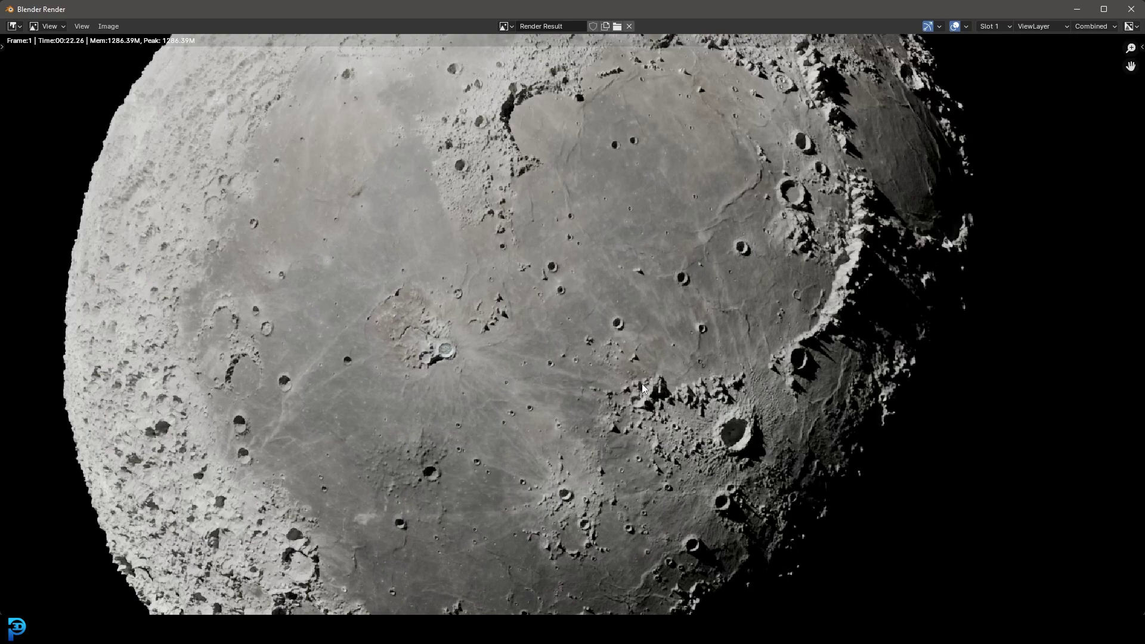
Step: Pan and zoom the rendered moon to inspect crater detail, then close the render window
middle_drag(641, 384, 648, 495)
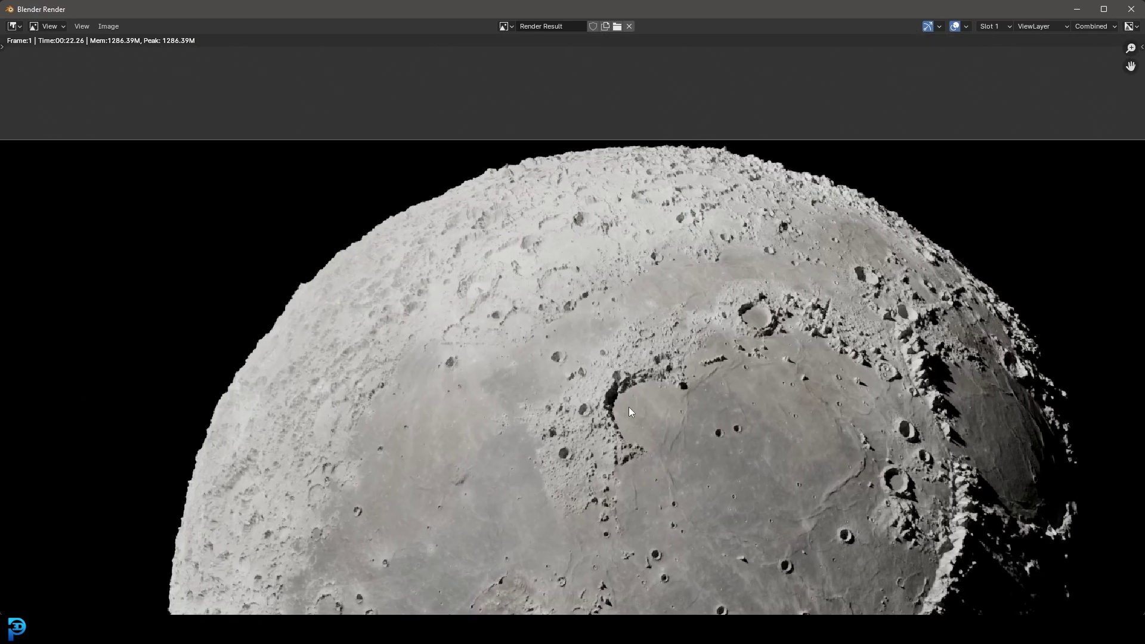
scroll(629, 407, down, 3)
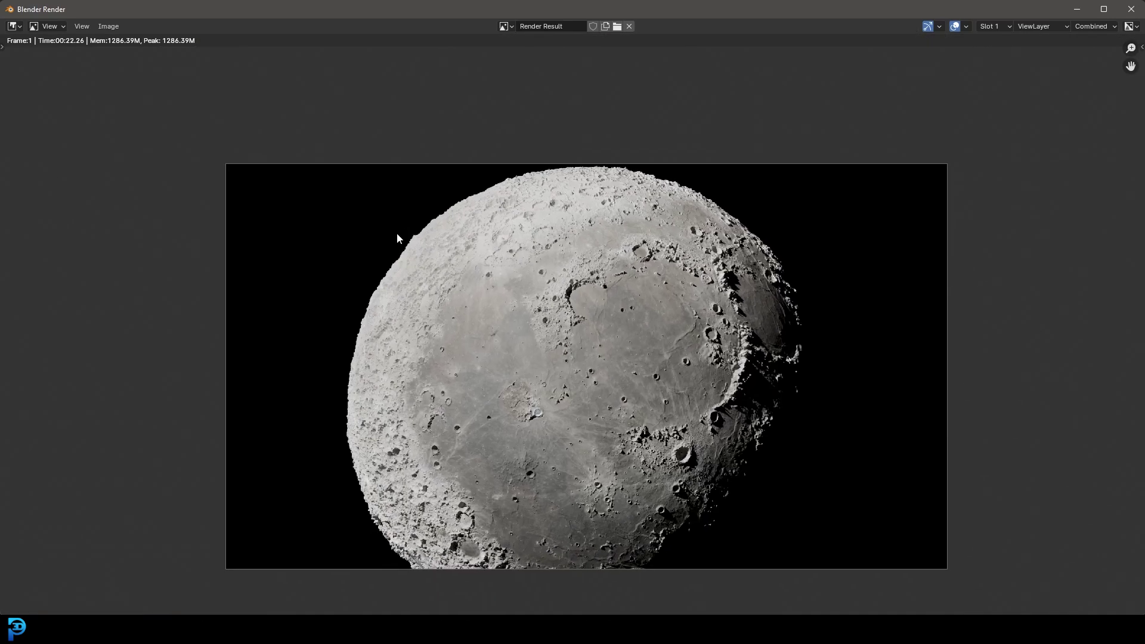
click(1140, 11)
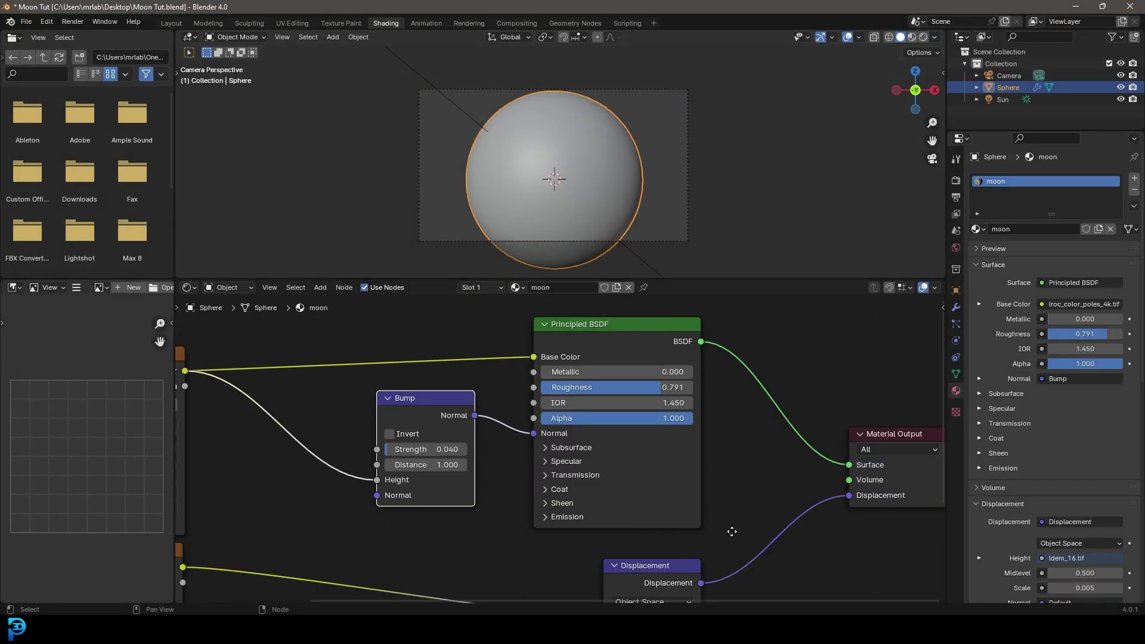
Step: Lower the Displacement node's Scale to 0.0012
middle_drag(732, 529, 639, 433)
click(703, 481)
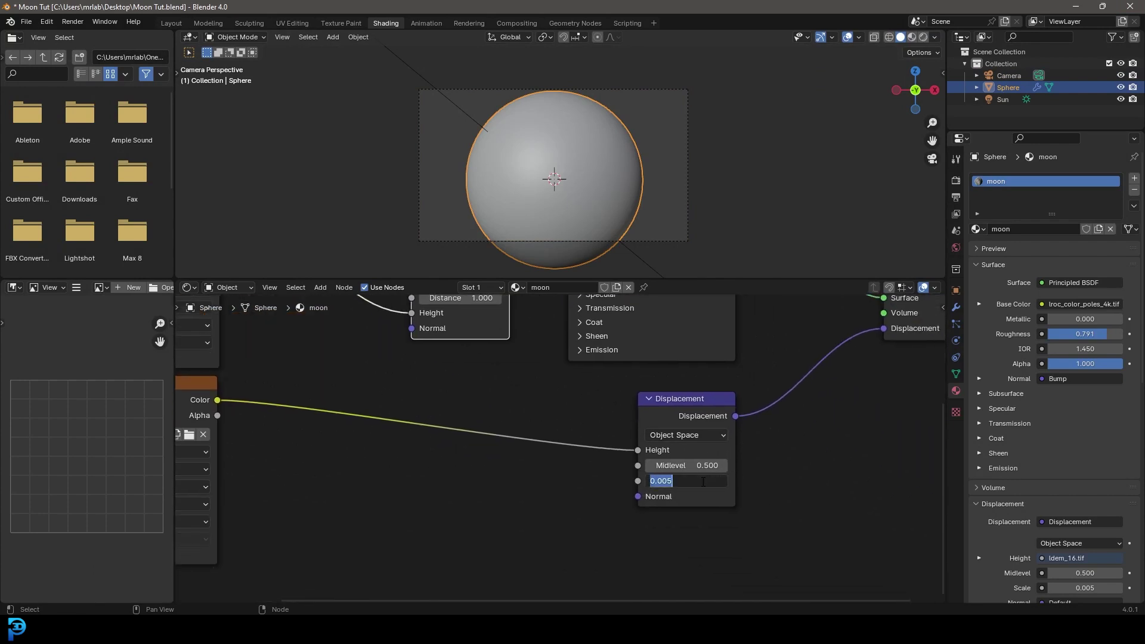
text(.0012)
key(Return)
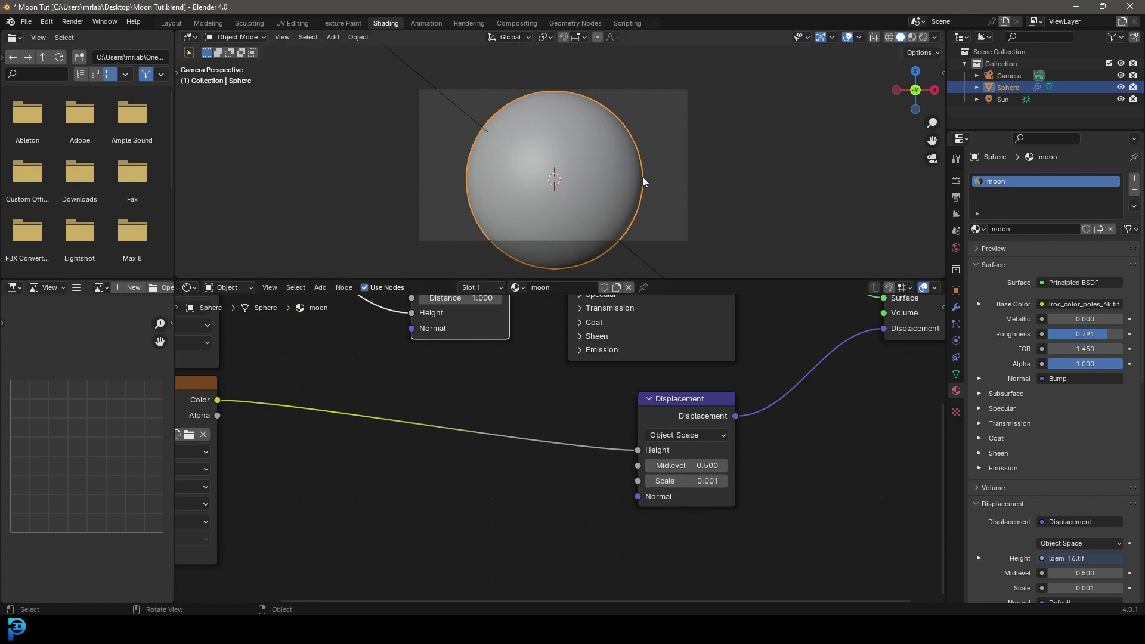
Step: Save the file and switch the viewport to rendered preview
key(ctrl+s)
key(z)
click(609, 101)
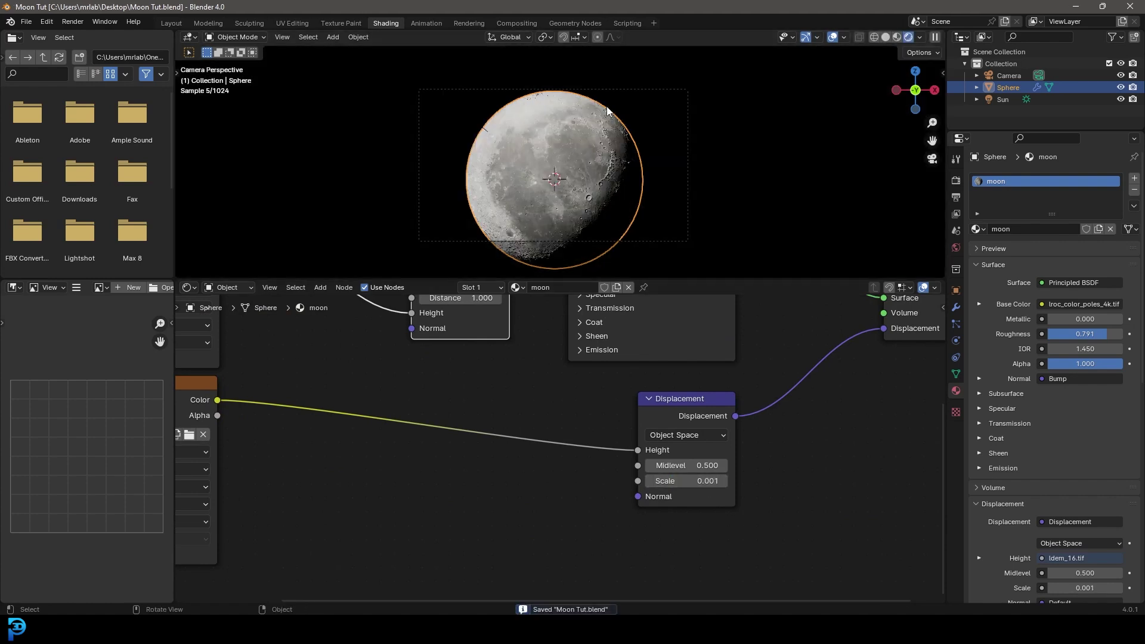